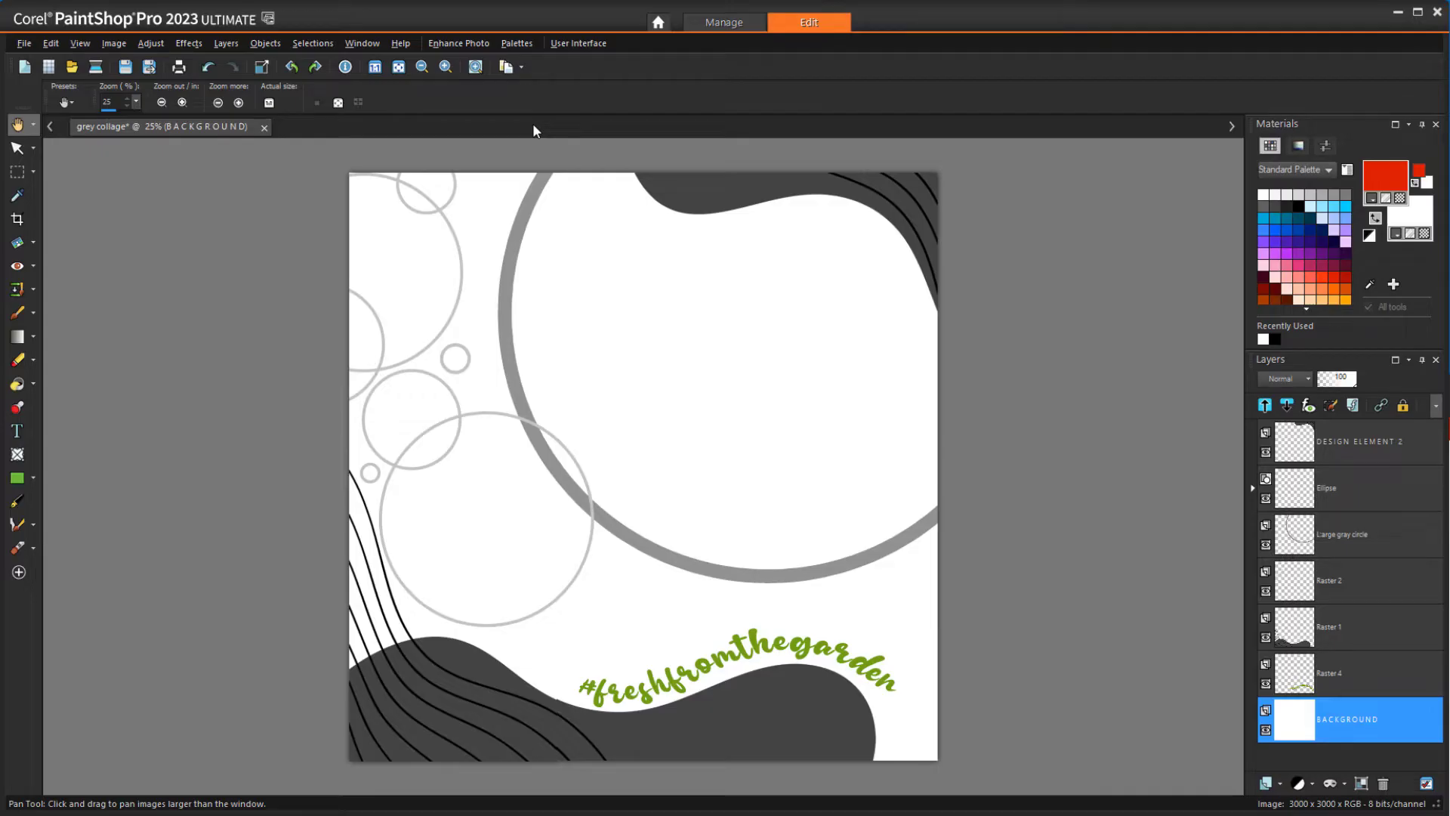
# Switch PaintShop Pro to the Essentials workspace from the Welcome screen
pyautogui.click(658, 23)
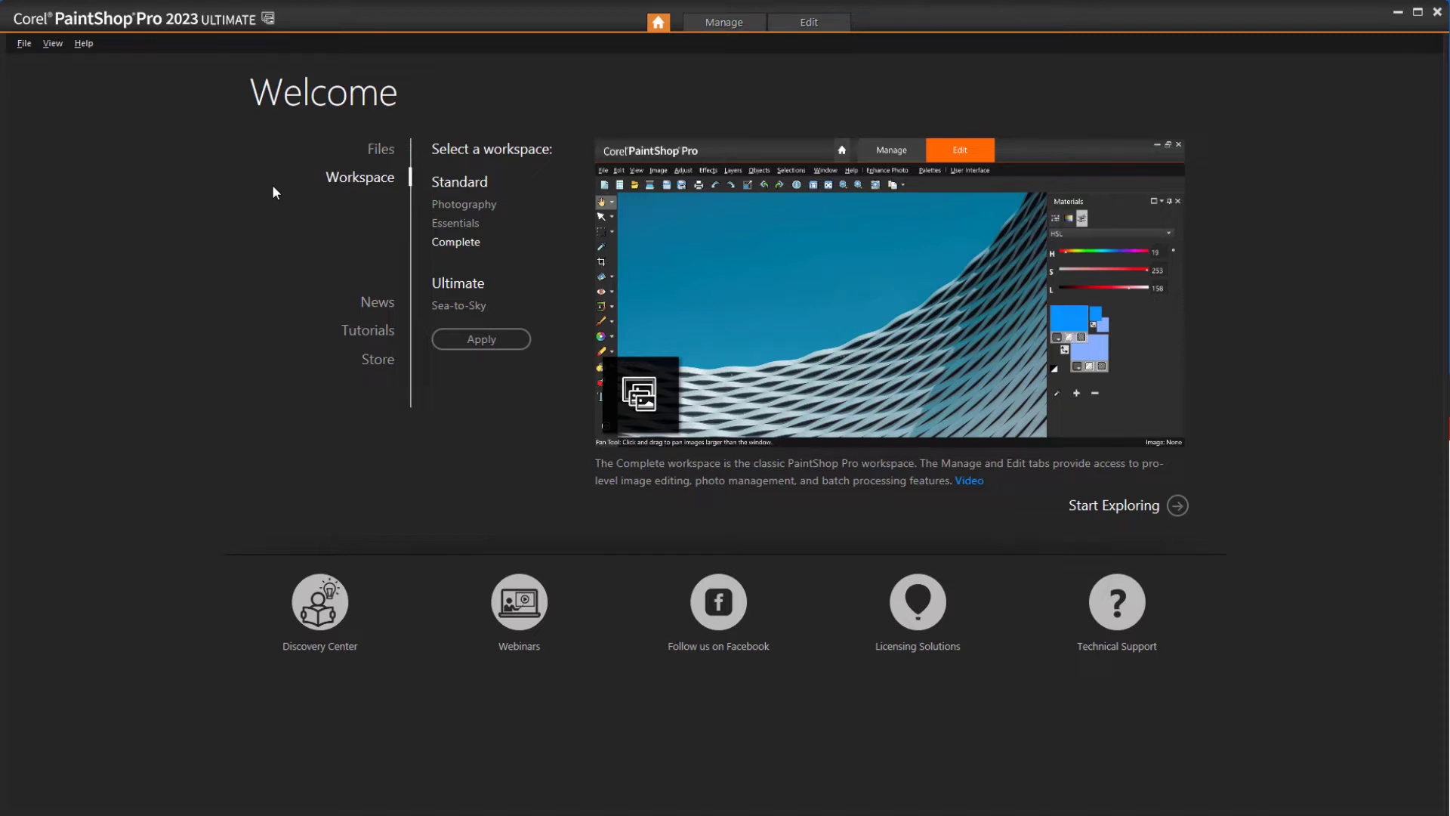
pyautogui.click(447, 227)
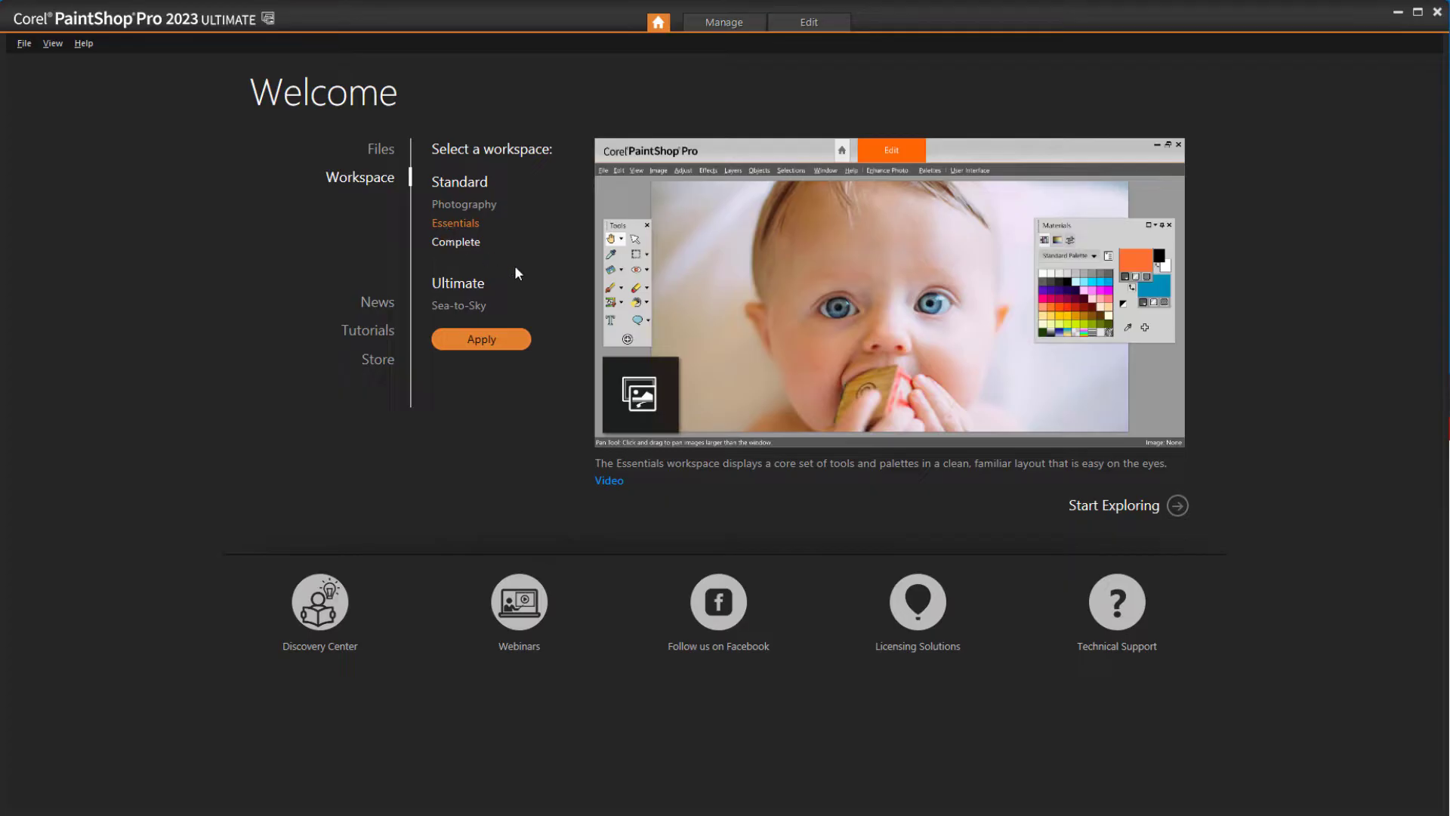
pyautogui.click(481, 342)
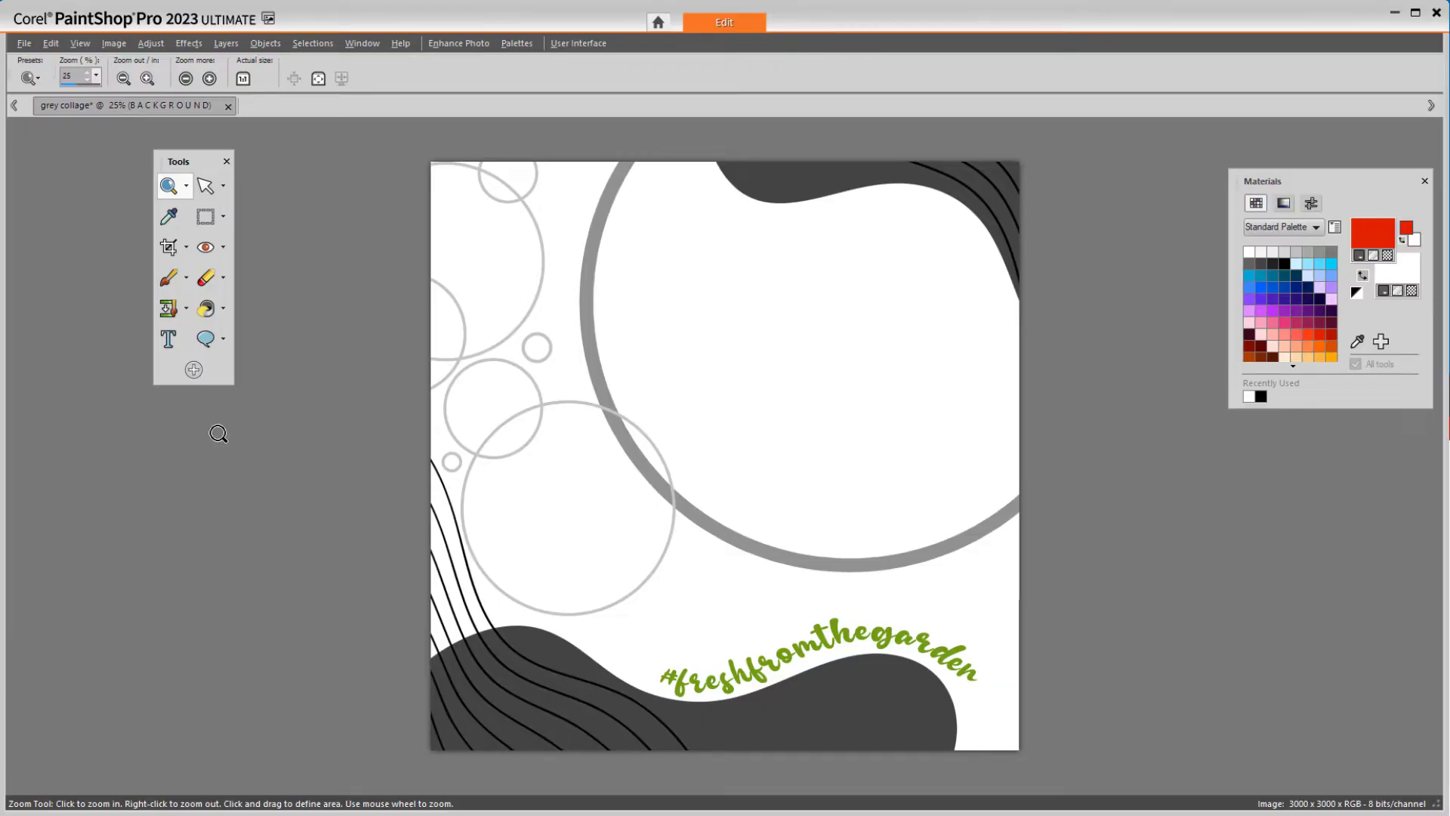
# Add the Frame Tool to the Tools palette
pyautogui.click(193, 370)
pyautogui.moveTo(457, 361); pyautogui.dragTo(452, 408)
pyautogui.click(269, 352)
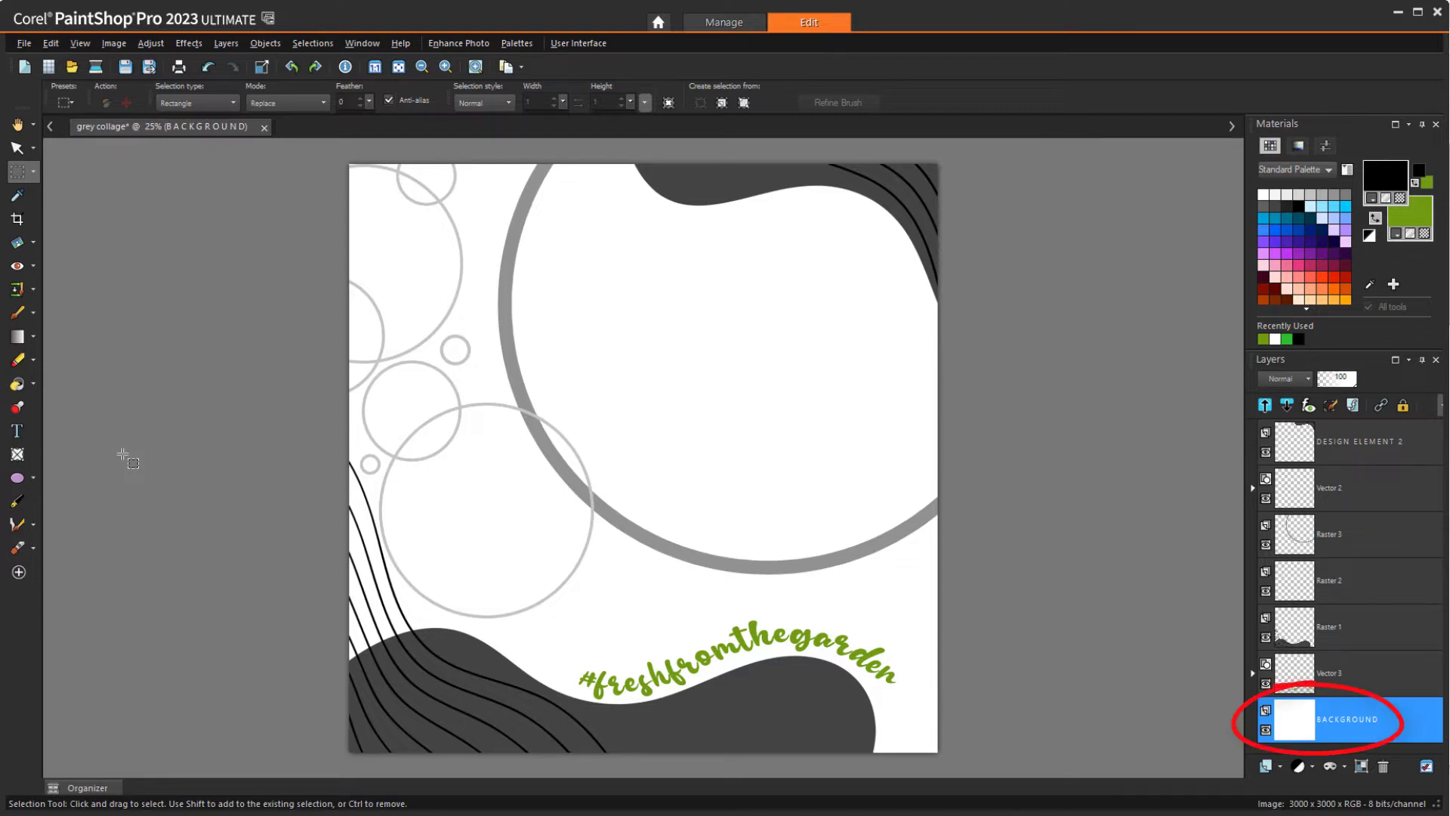
# Select the Frame Tool in the left toolbar to start drawing picture frames
pyautogui.click(17, 454)
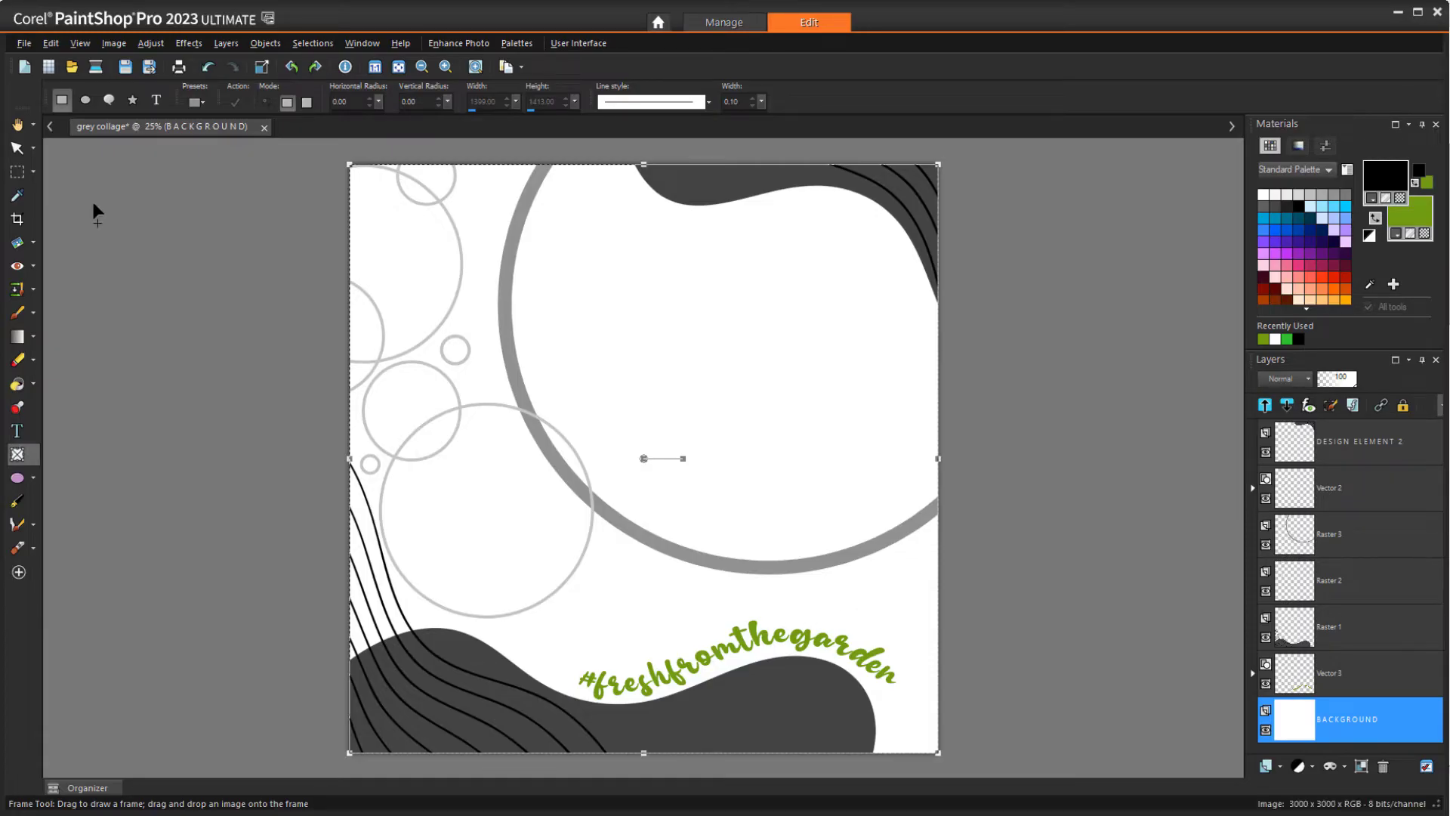
# Draw an Ellipse-shaped frame, then move and resize it to cover the large grey ring
pyautogui.click(85, 100)
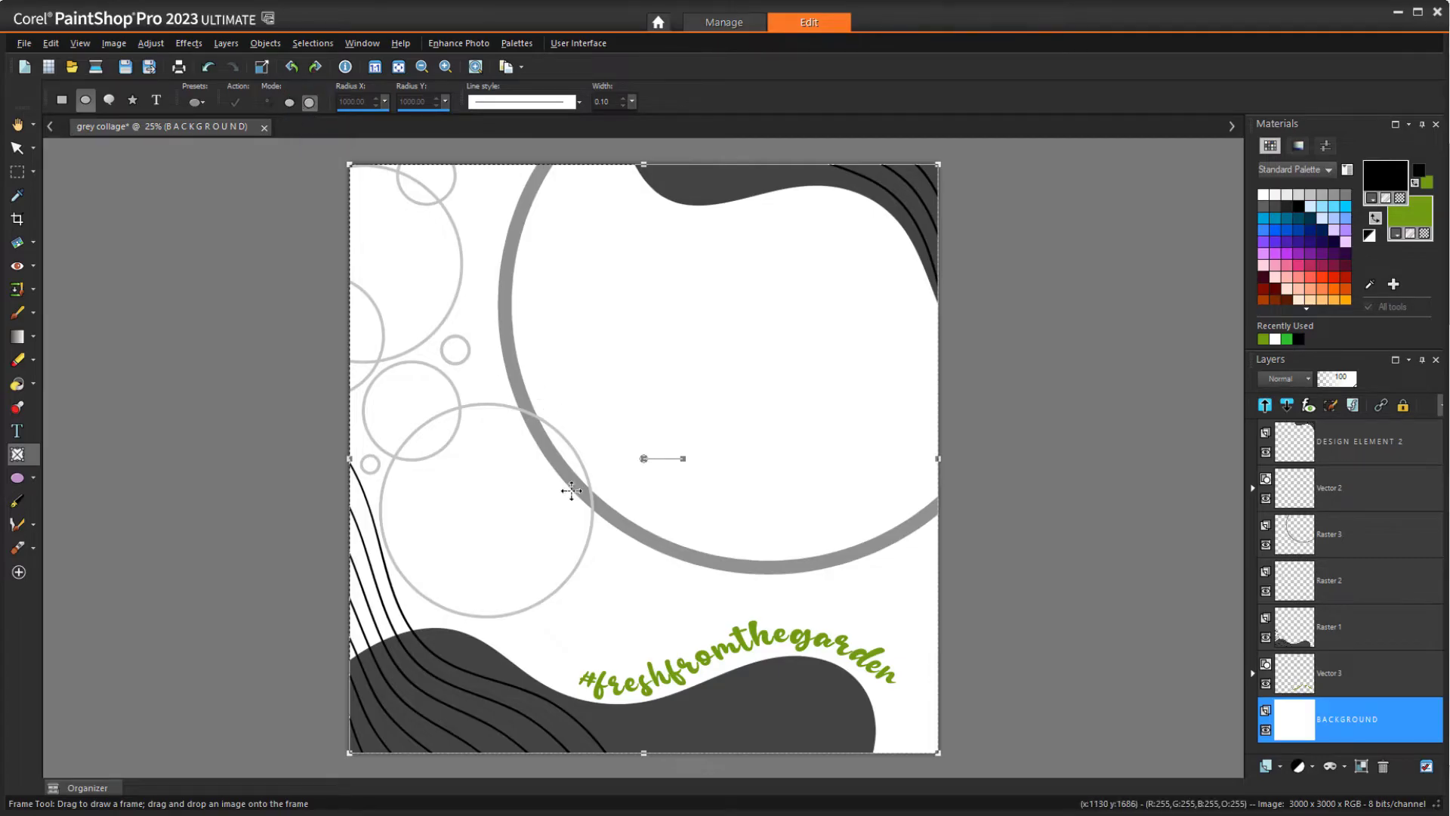
pyautogui.scroll(-1, 506, 593)
pyautogui.moveTo(580, 251); pyautogui.dragTo(960, 633)
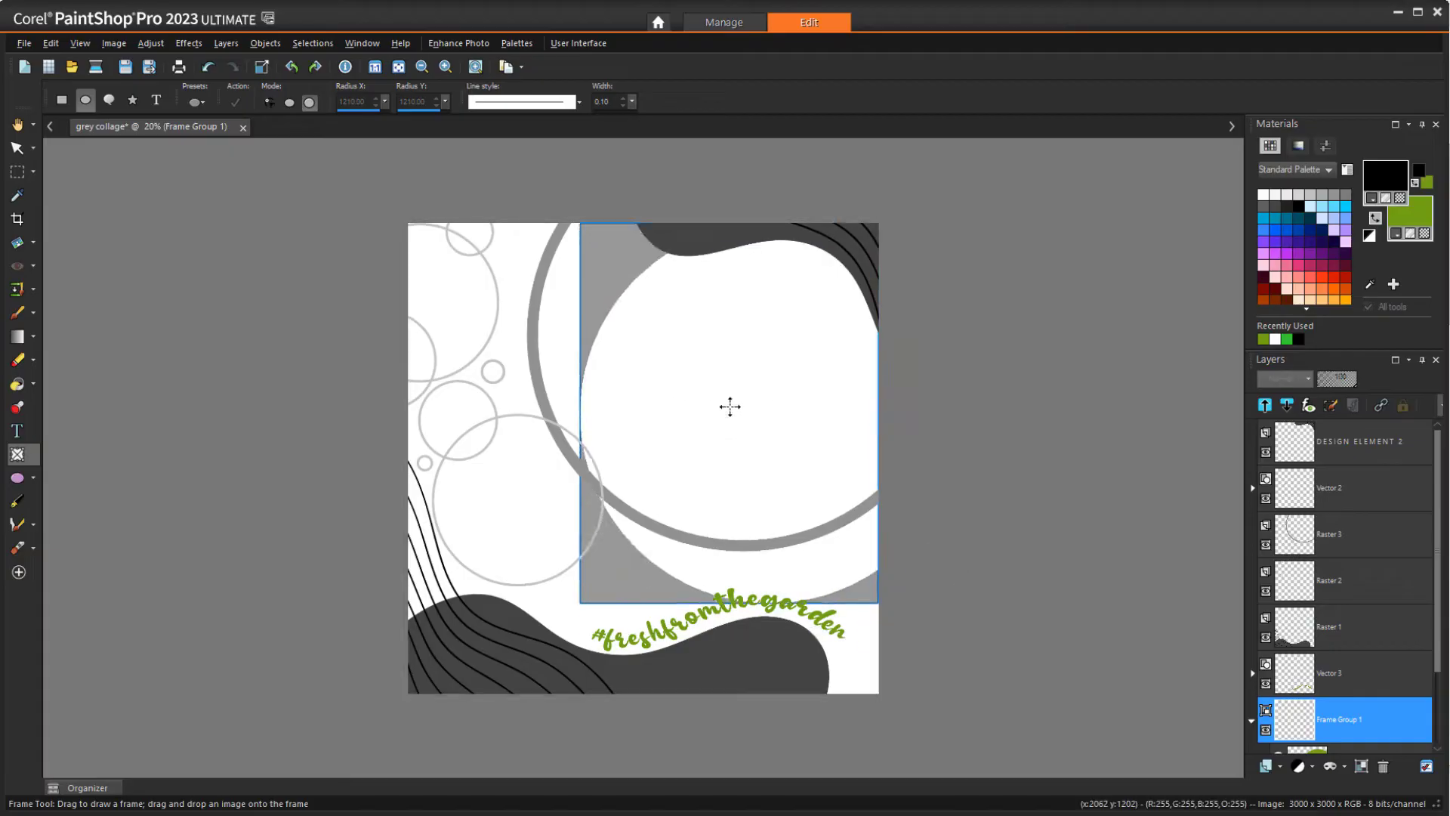
pyautogui.moveTo(725, 409); pyautogui.dragTo(689, 324)
pyautogui.moveTo(841, 518); pyautogui.dragTo(947, 539)
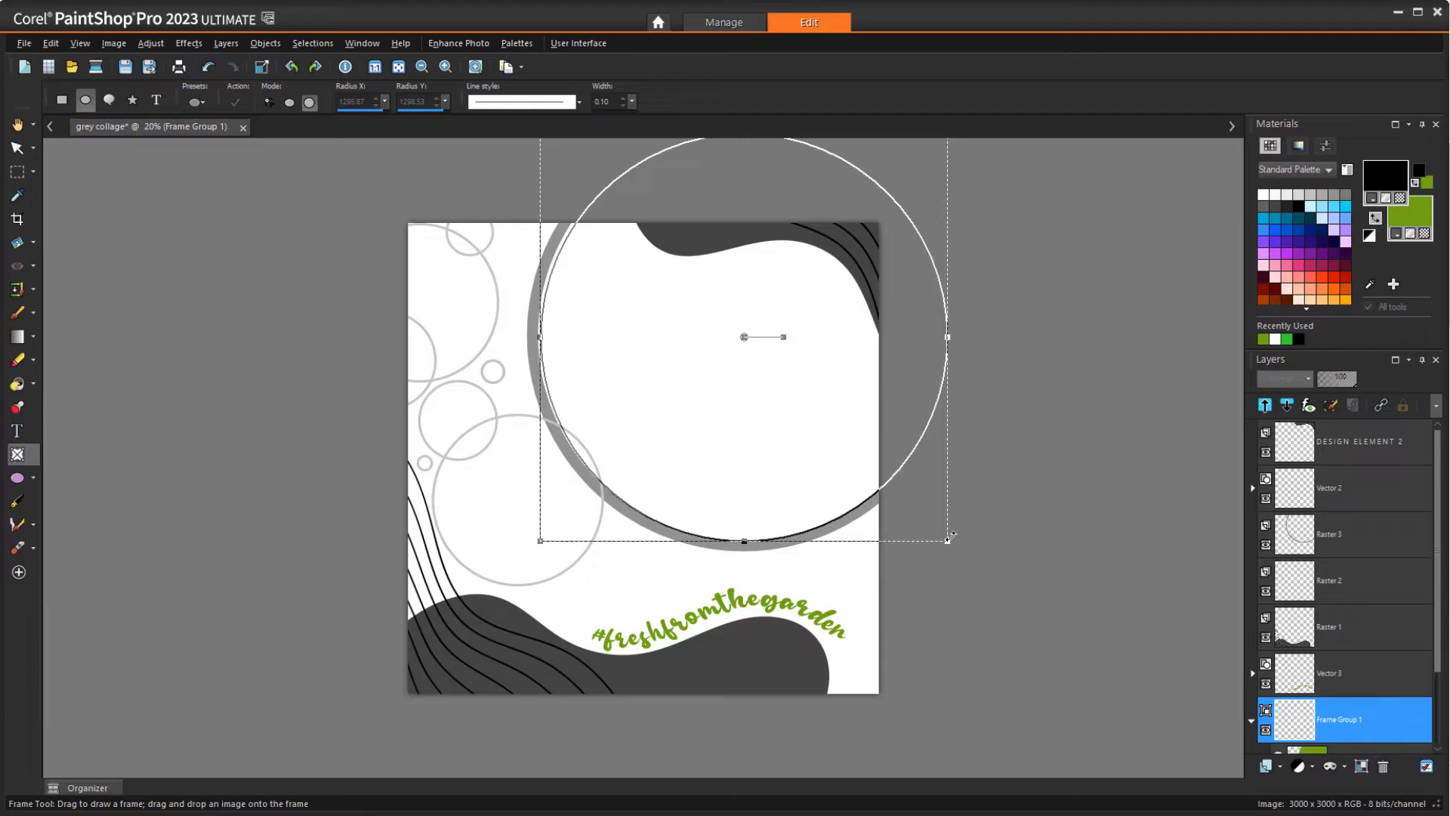
pyautogui.moveTo(744, 333); pyautogui.dragTo(742, 333)
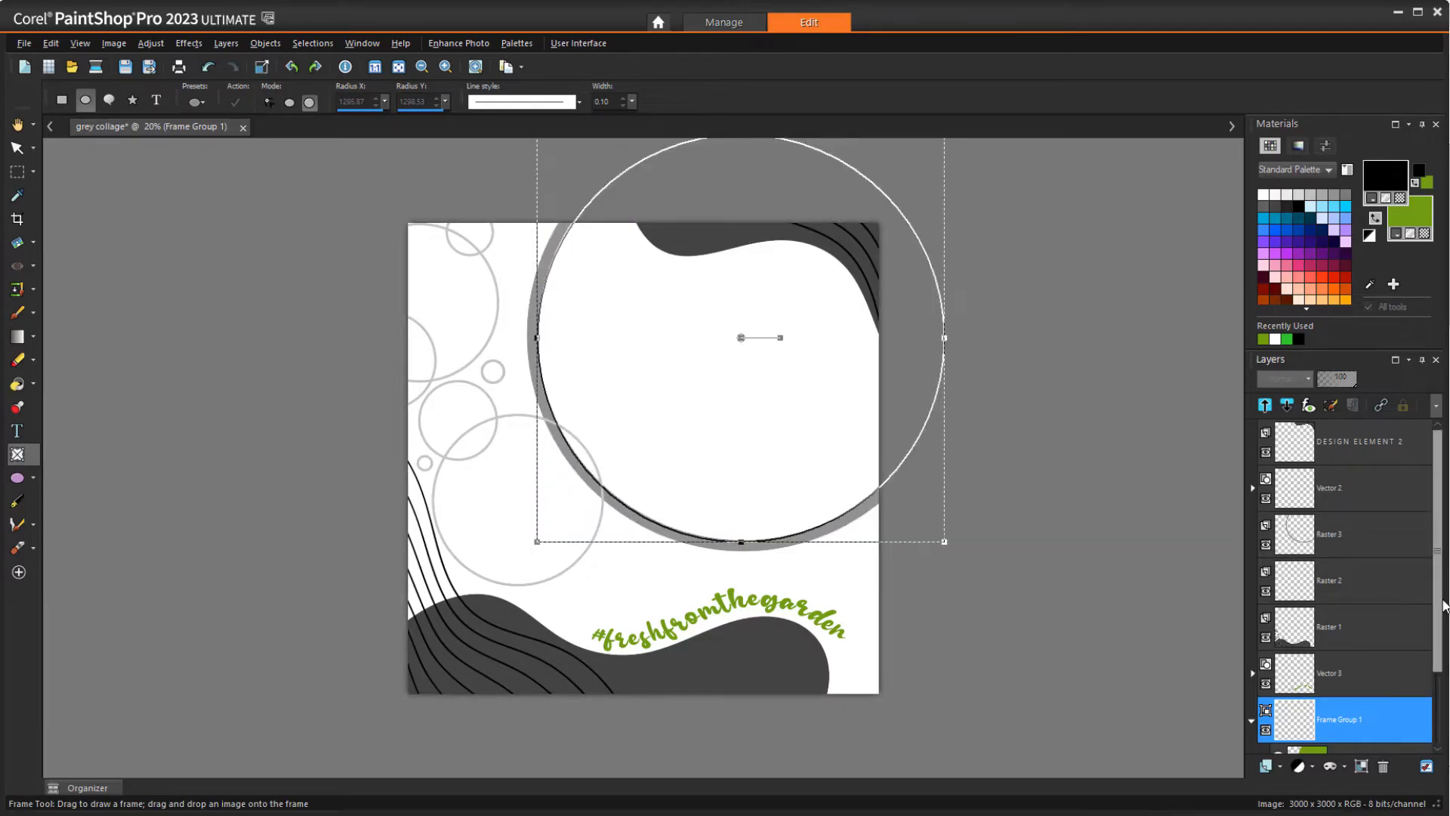
pyautogui.moveTo(1435, 567); pyautogui.dragTo(1435, 637)
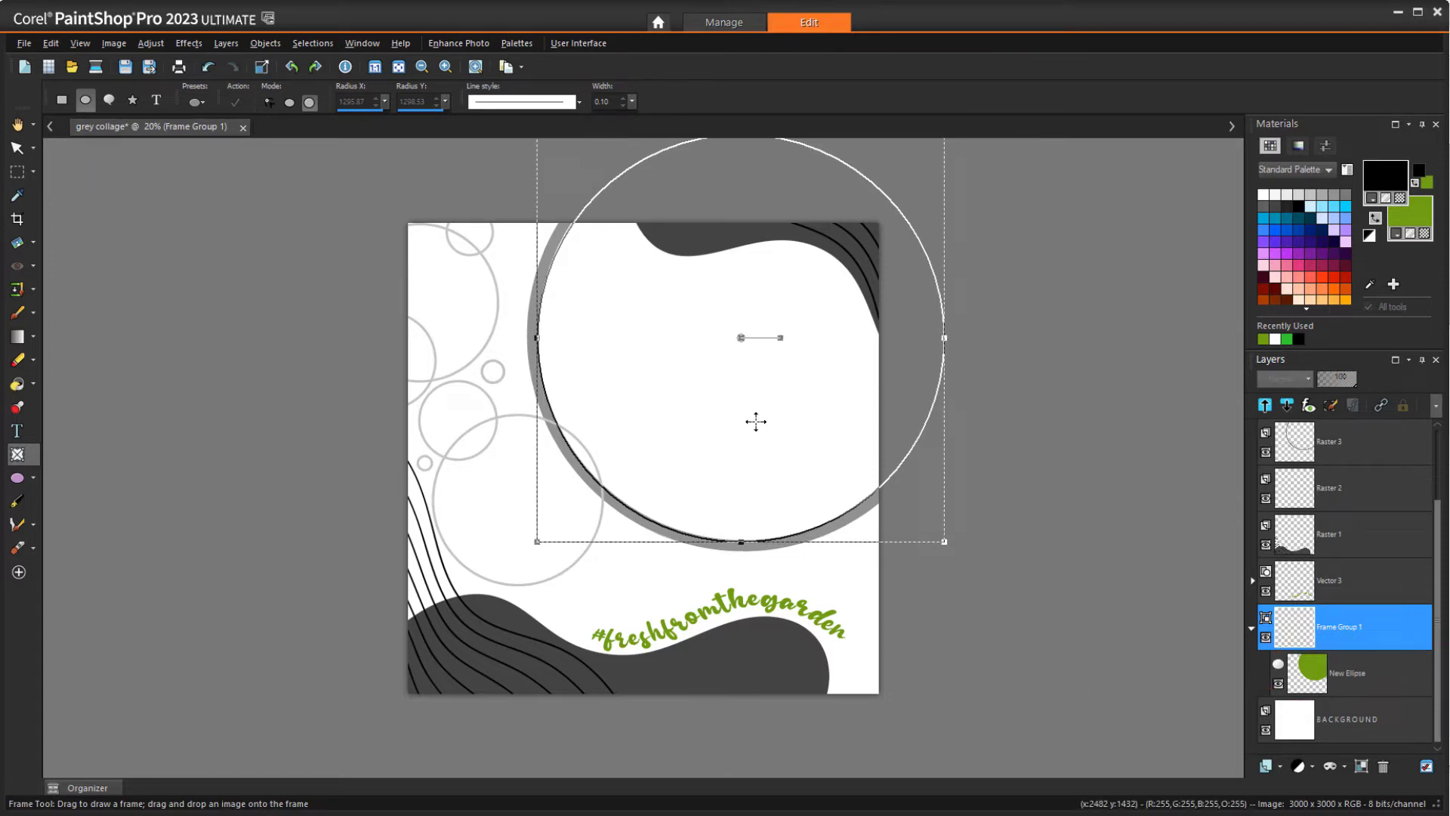
# Embed the Salad1 photo from the Food Shots folder into the round frame
pyautogui.click(24, 47)
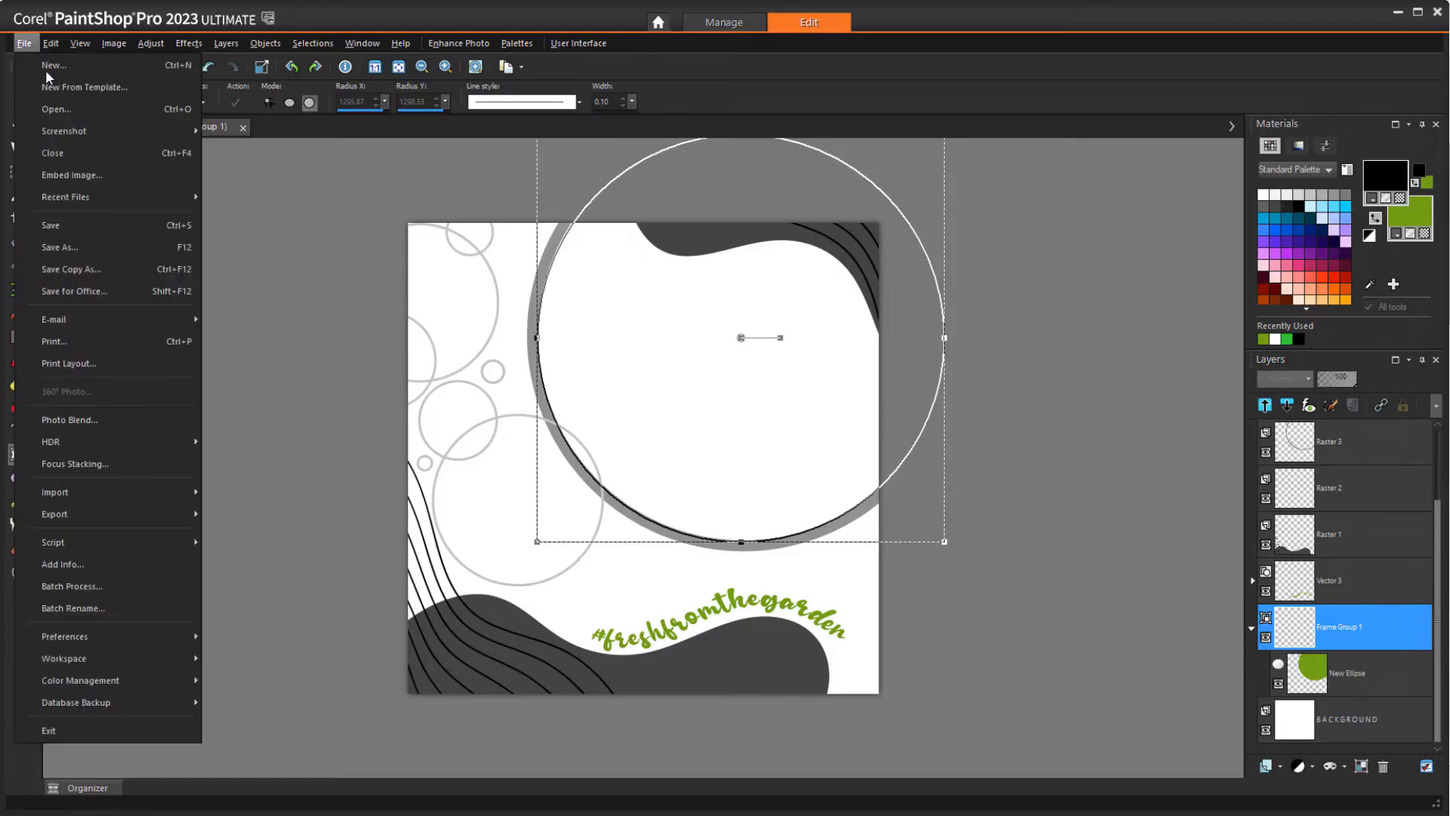
pyautogui.click(130, 174)
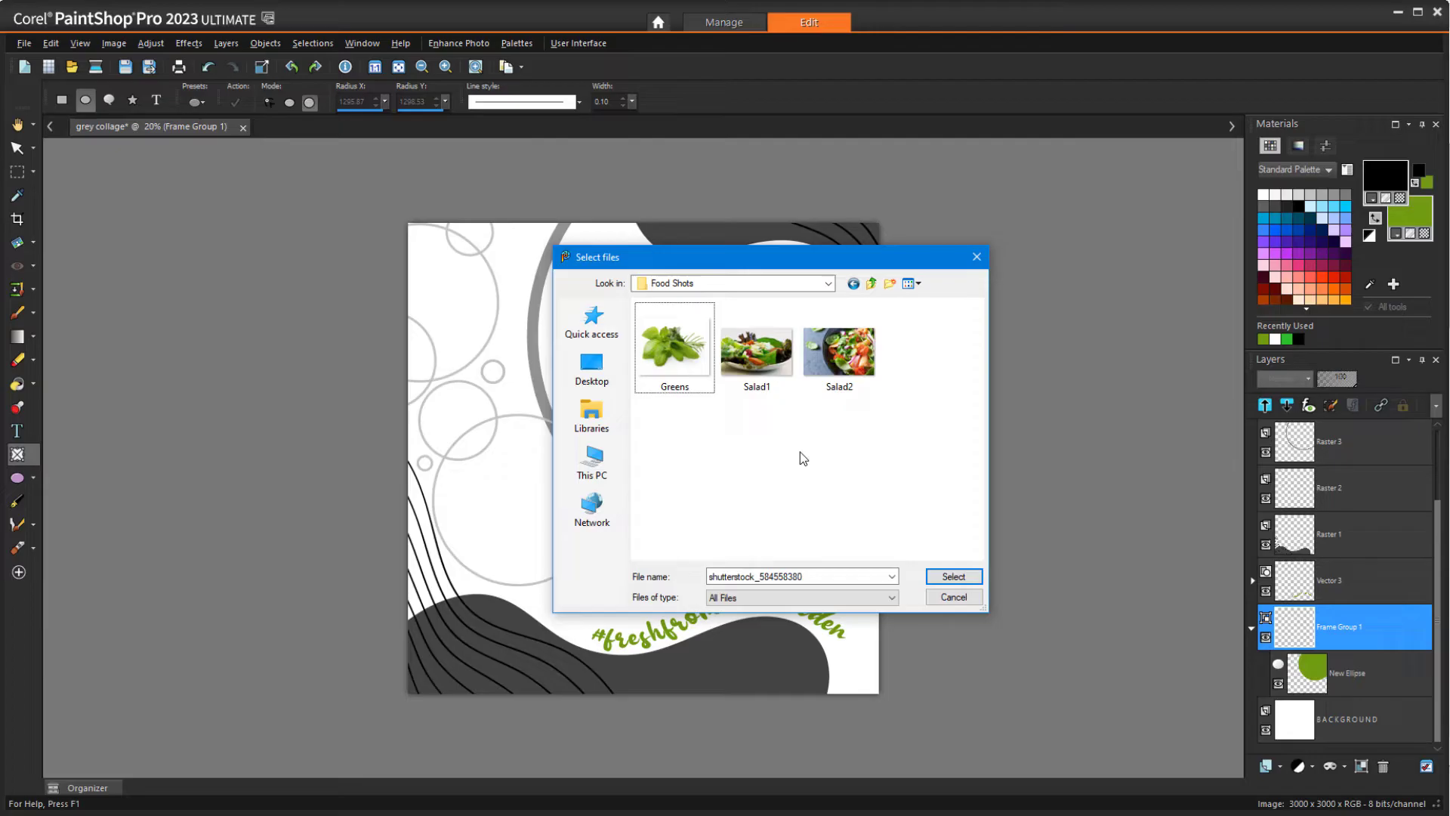
pyautogui.click(771, 352)
pyautogui.click(955, 577)
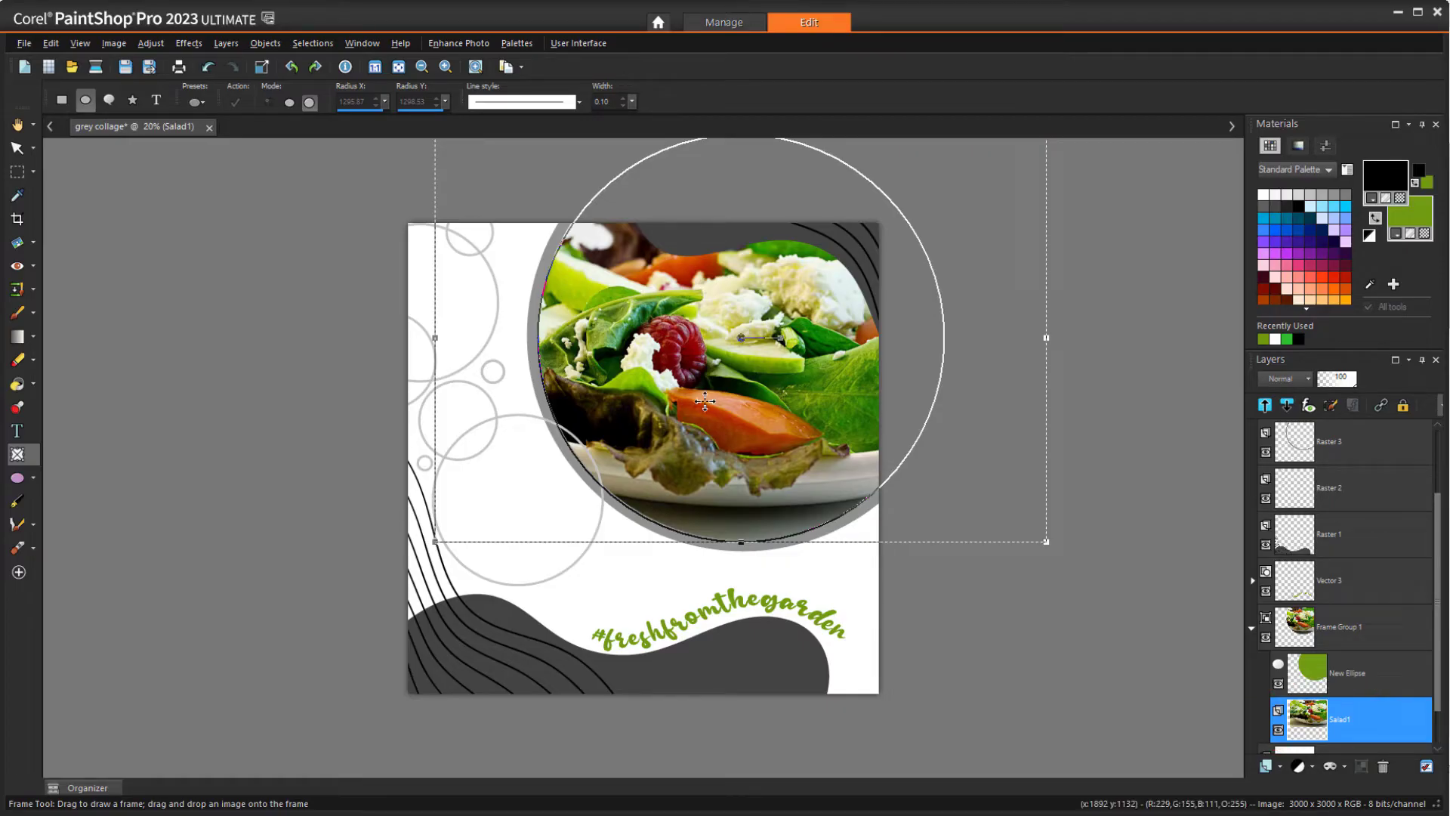
# Shift the salad photo right inside the frame, then move the New Ellipse shape and undo it
pyautogui.moveTo(786, 438)
pyautogui.mouseDown()
pyautogui.moveTo(690, 423)
pyautogui.moveTo(762, 421)
pyautogui.moveTo(777, 399)
pyautogui.moveTo(754, 401)
pyautogui.moveTo(914, 426)
pyautogui.mouseUp()
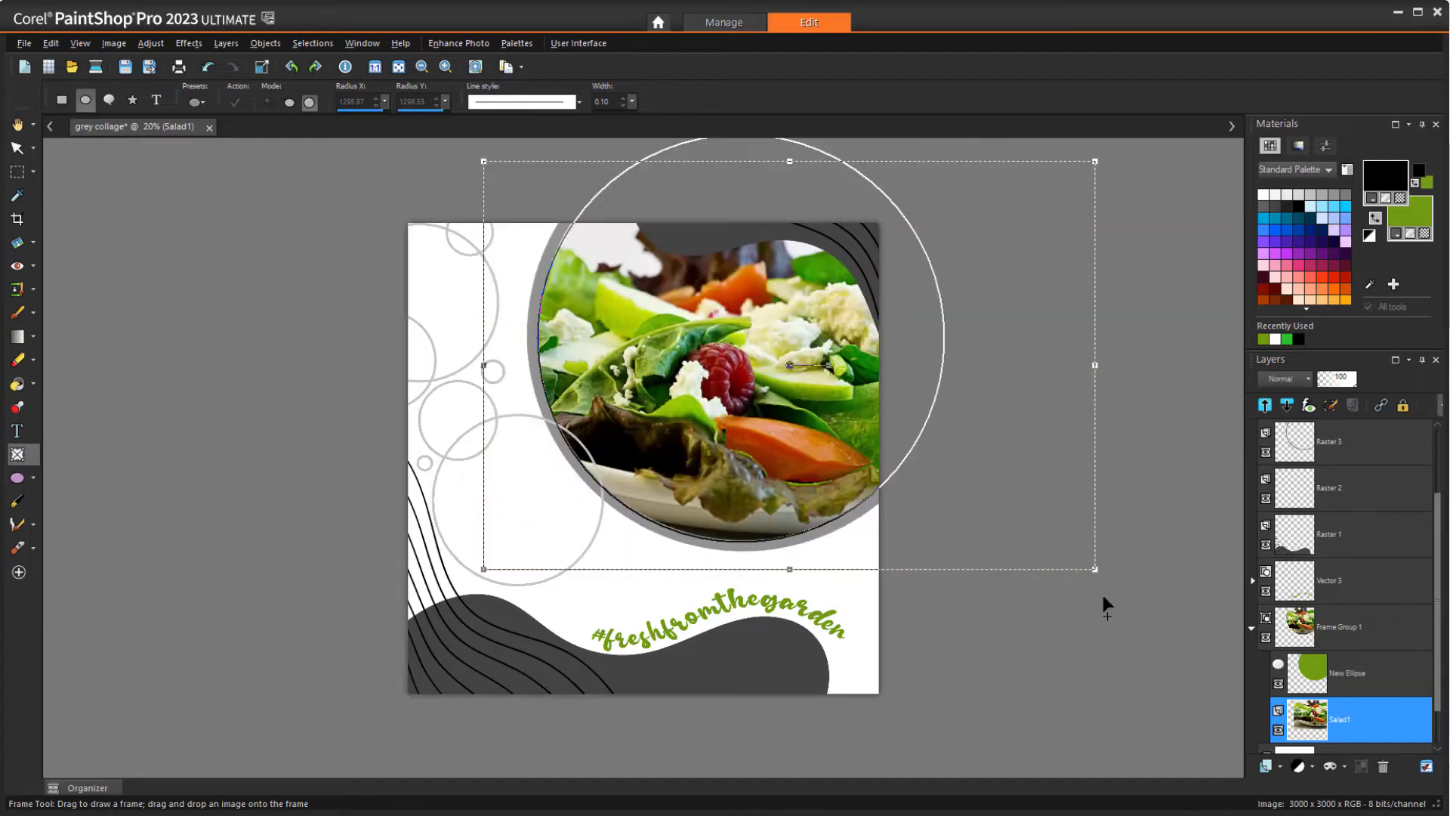
pyautogui.click(1346, 675)
pyautogui.moveTo(741, 338); pyautogui.dragTo(855, 392)
pyautogui.hotkey('ctrl', 'z')
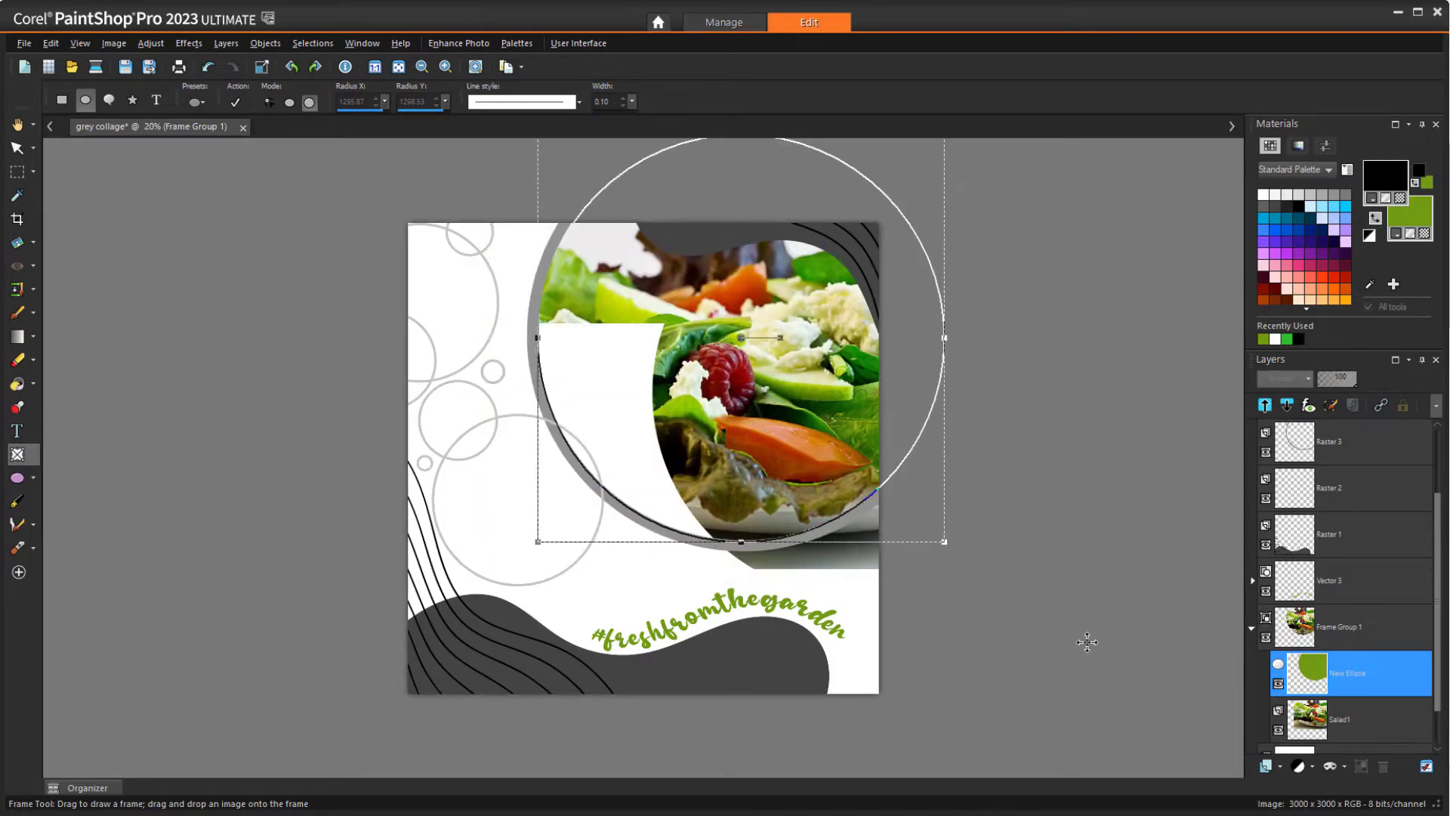
# Move the whole Frame Group 1 right and down, then undo the move
pyautogui.click(1323, 629)
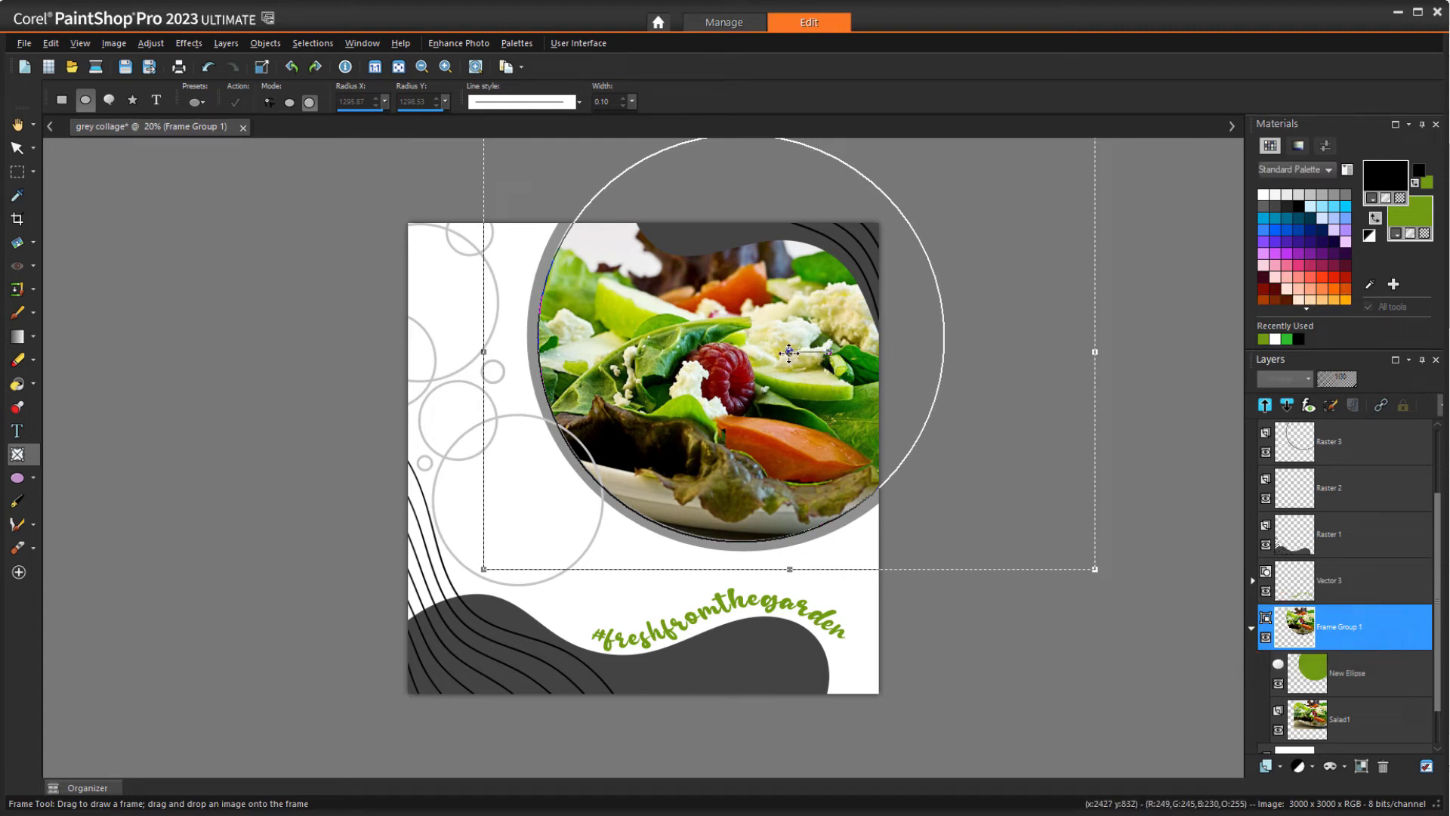
pyautogui.moveTo(821, 353); pyautogui.dragTo(932, 430)
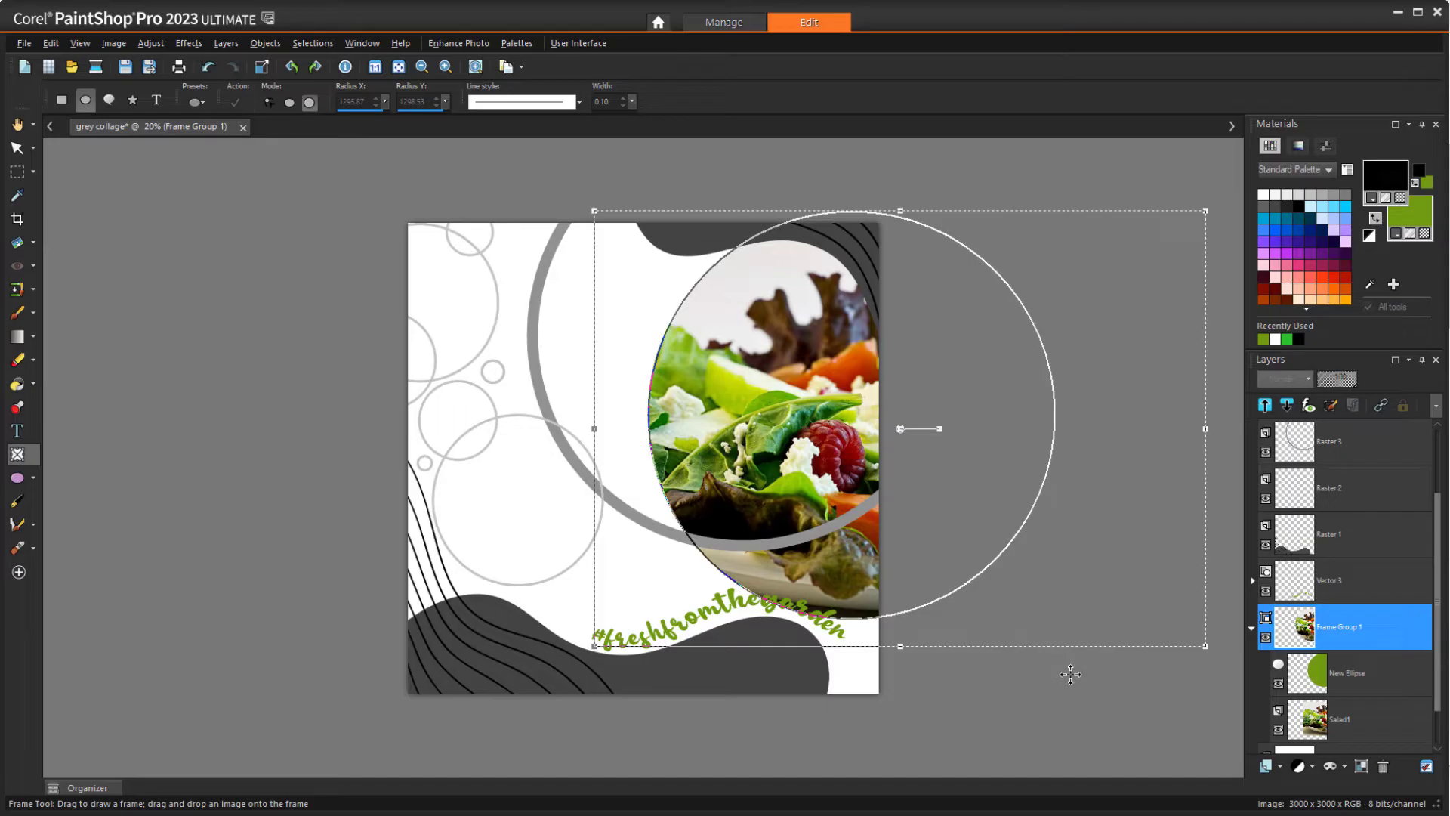
pyautogui.click(1070, 674)
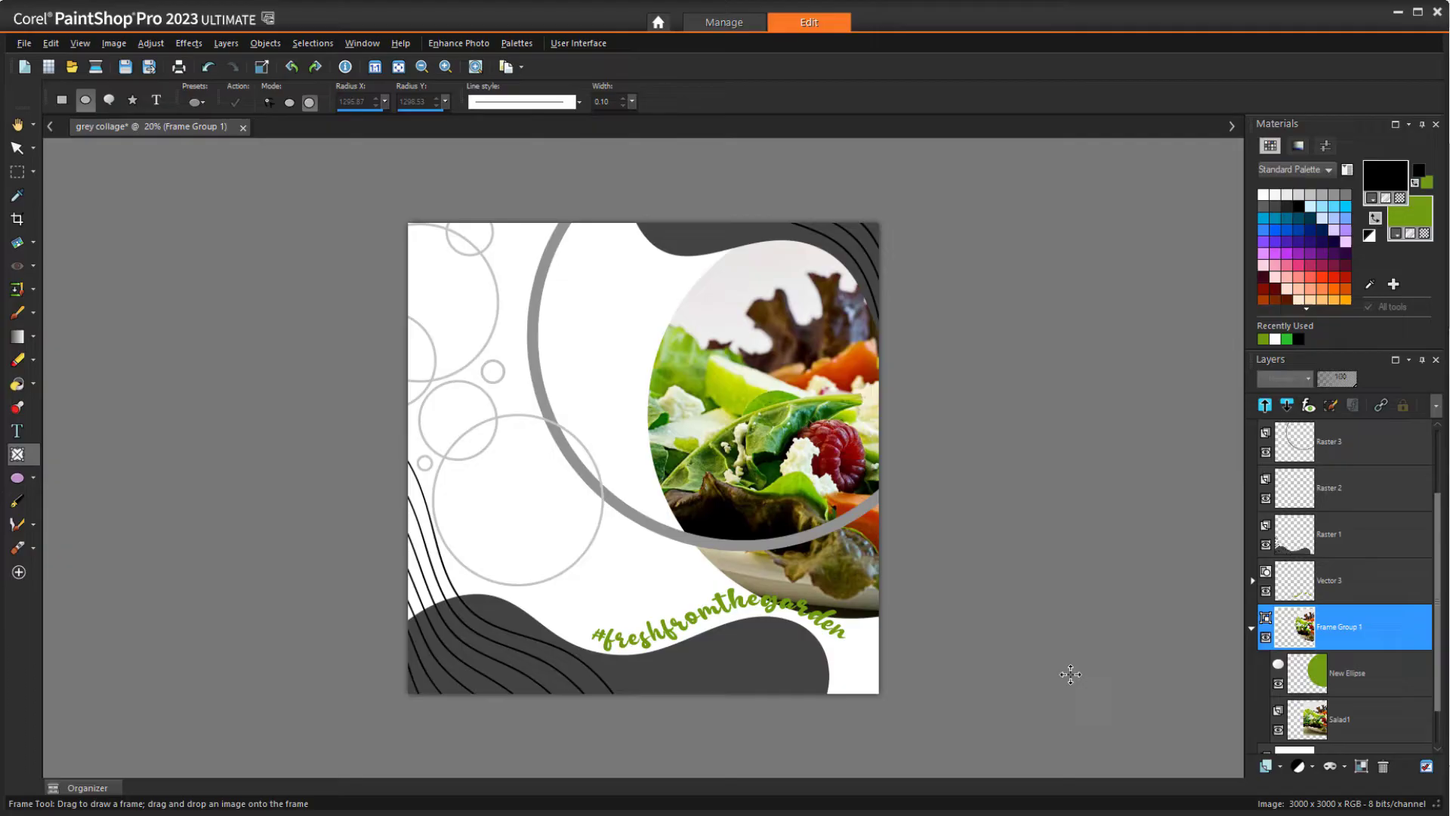
pyautogui.hotkey('ctrl', 'z')
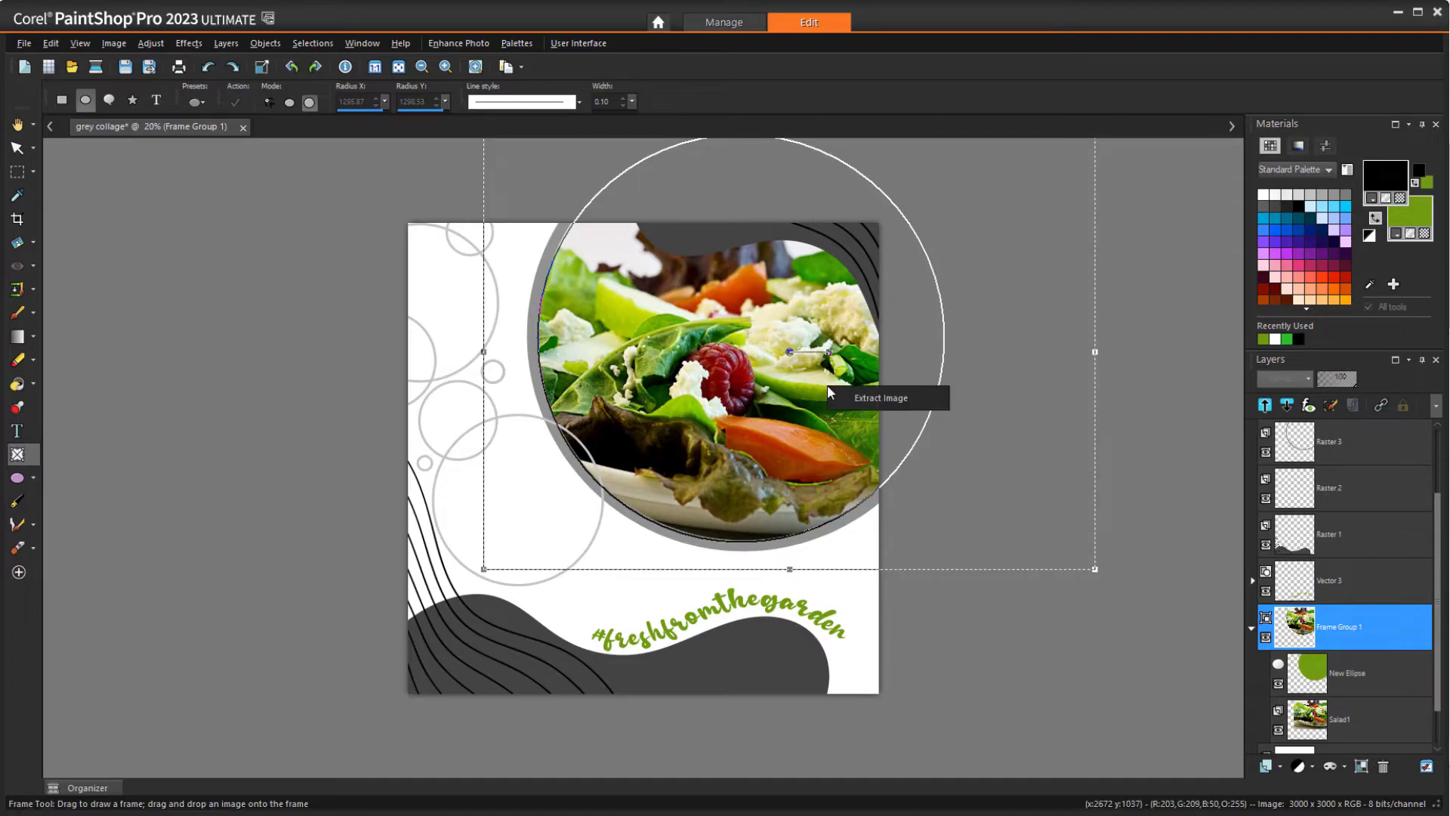
# Extract the Salad1 image out of the round frame into its own layer
pyautogui.rightClick(1353, 628)
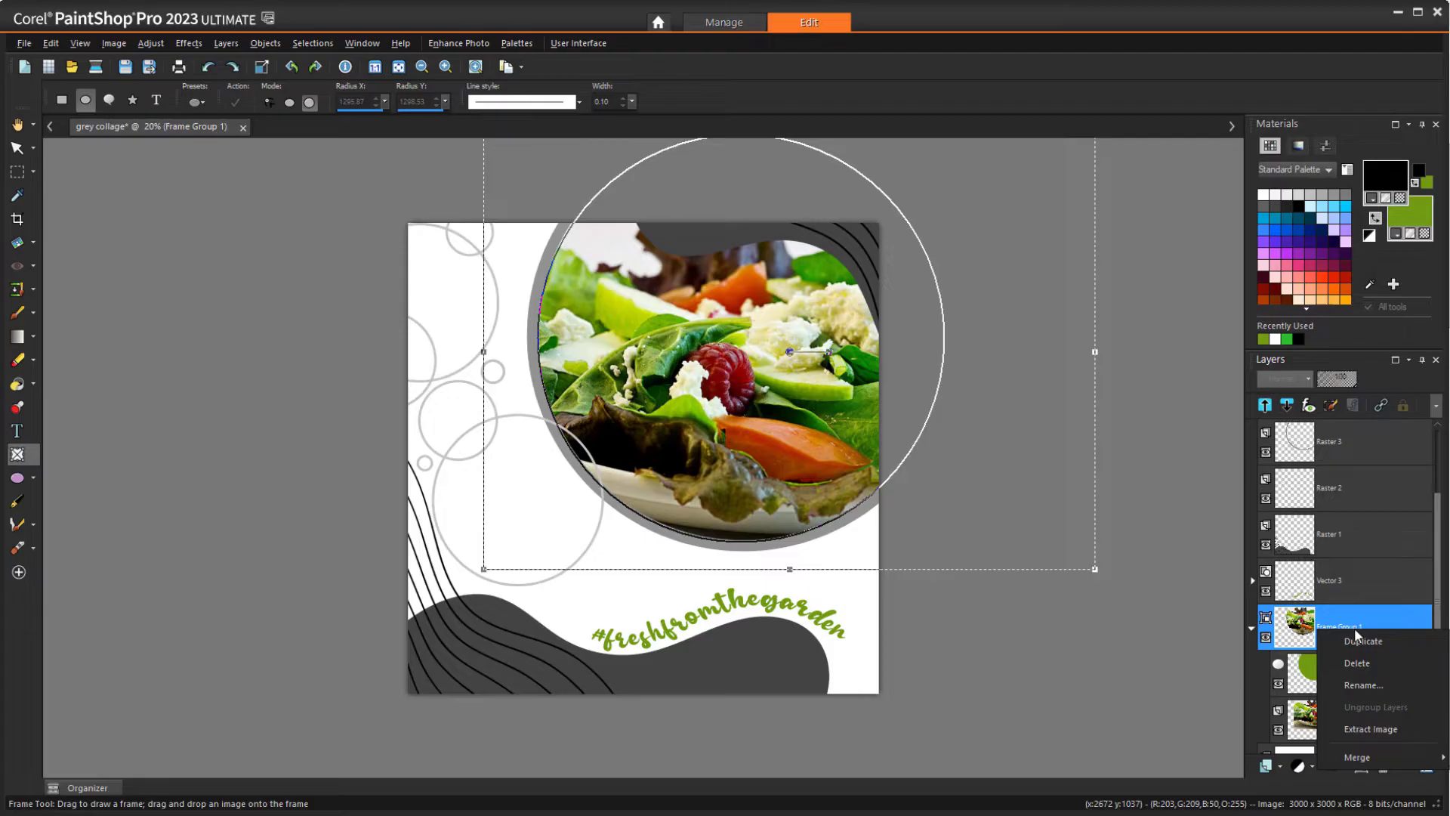
pyautogui.rightClick(1384, 711)
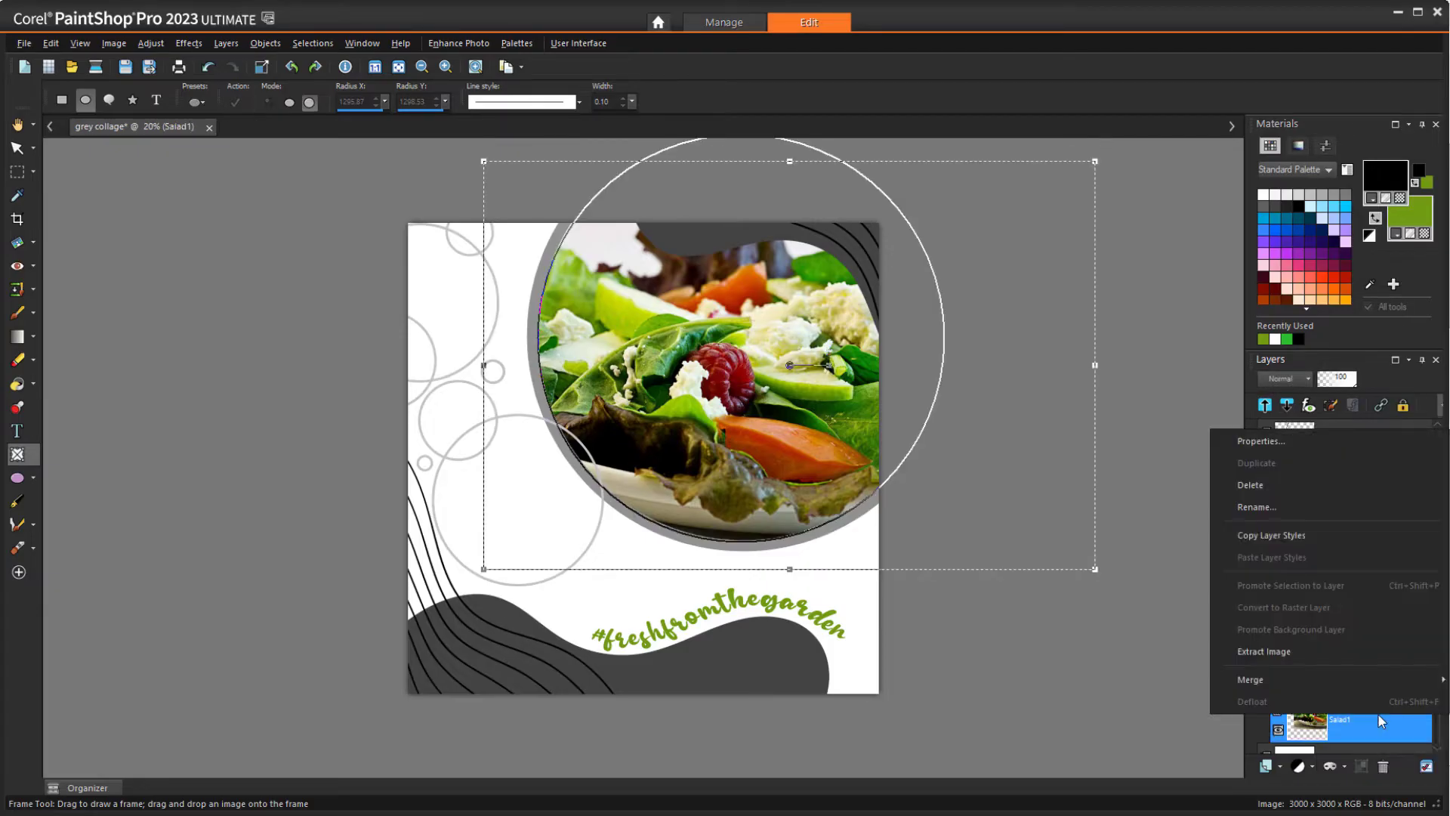
pyautogui.click(1284, 654)
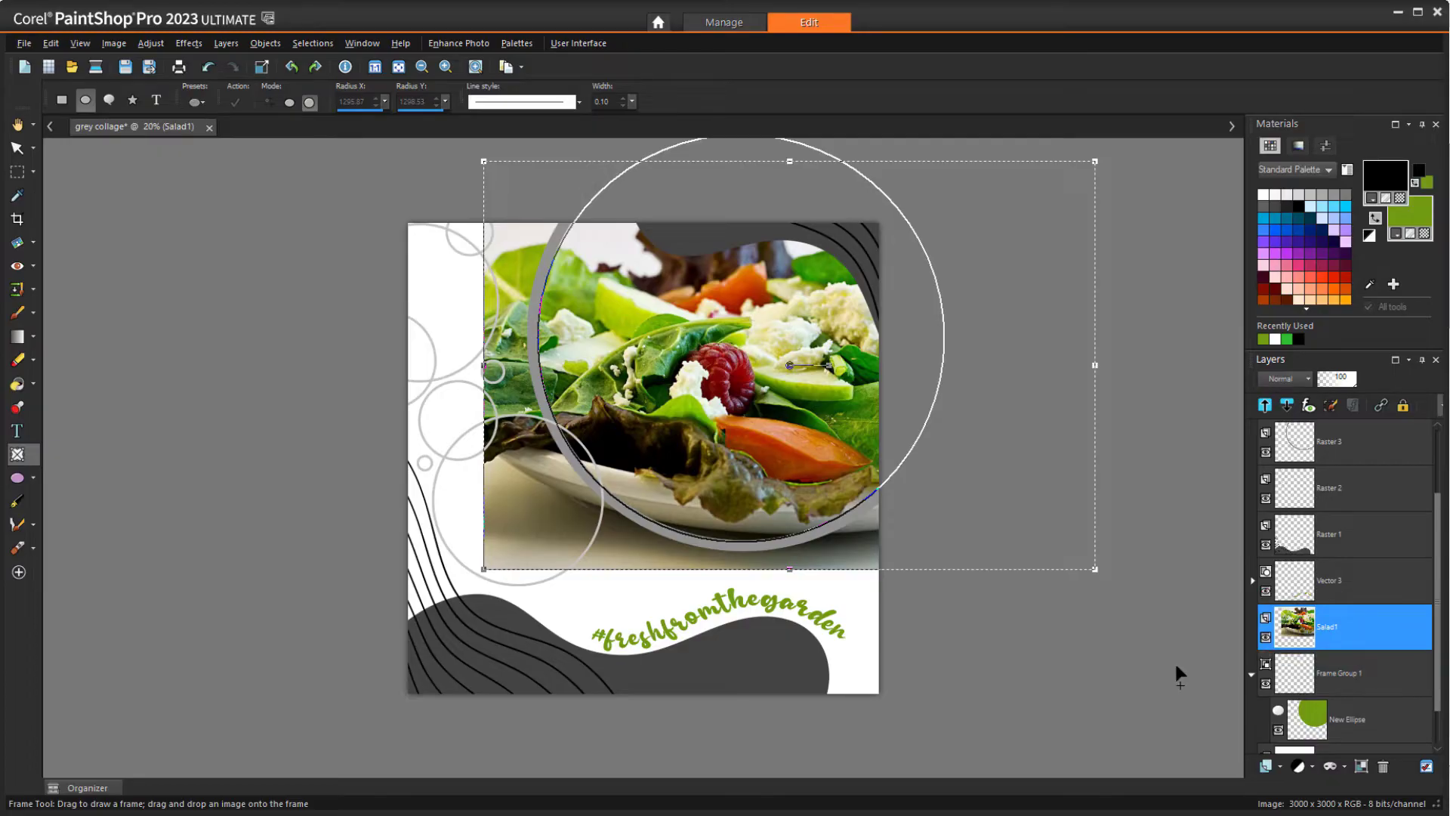
# Hide the extracted Salad1 layer so the frame shows empty
pyautogui.rightClick(1327, 627)
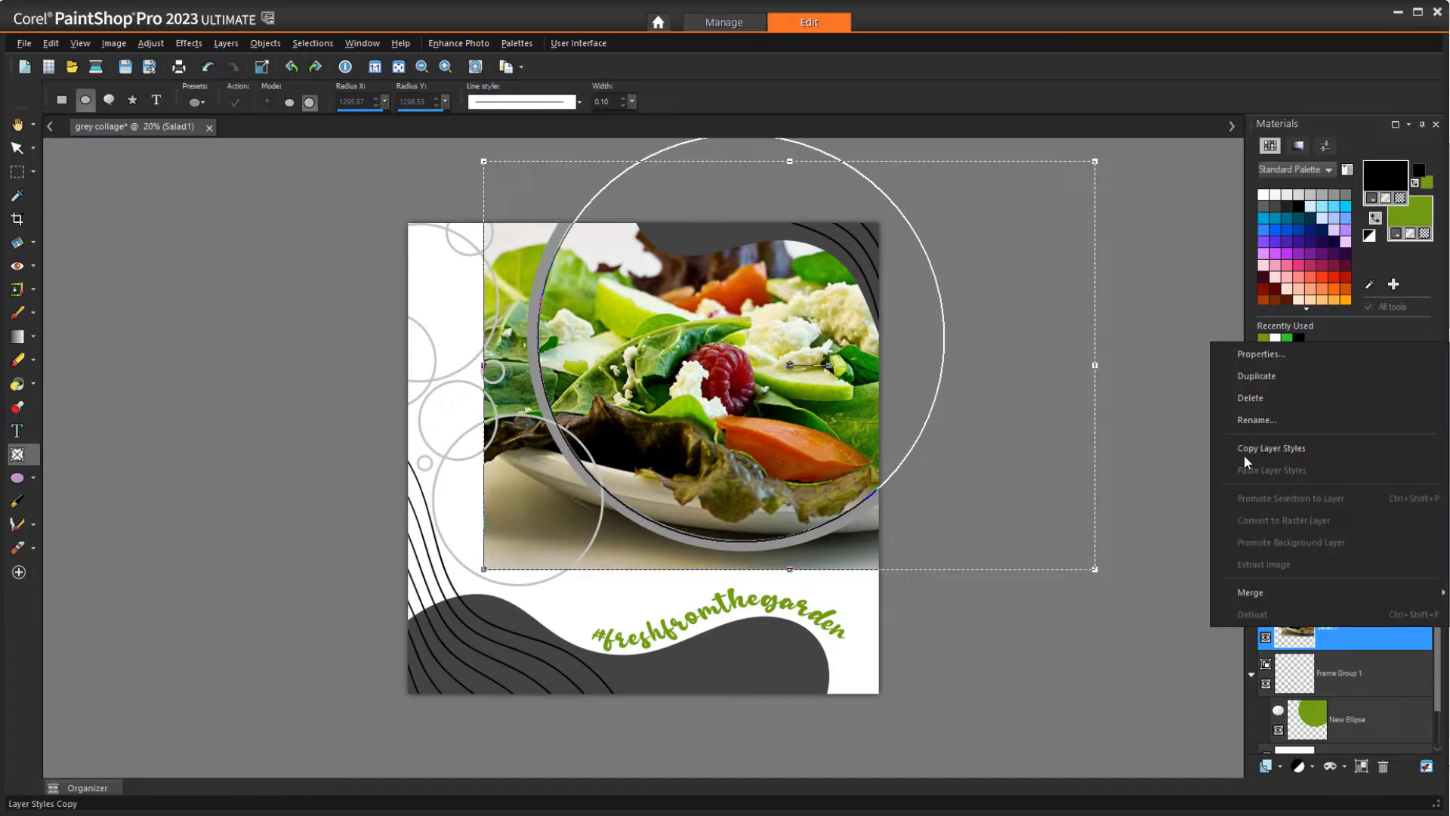
pyautogui.press('Escape')
pyautogui.click(1266, 637)
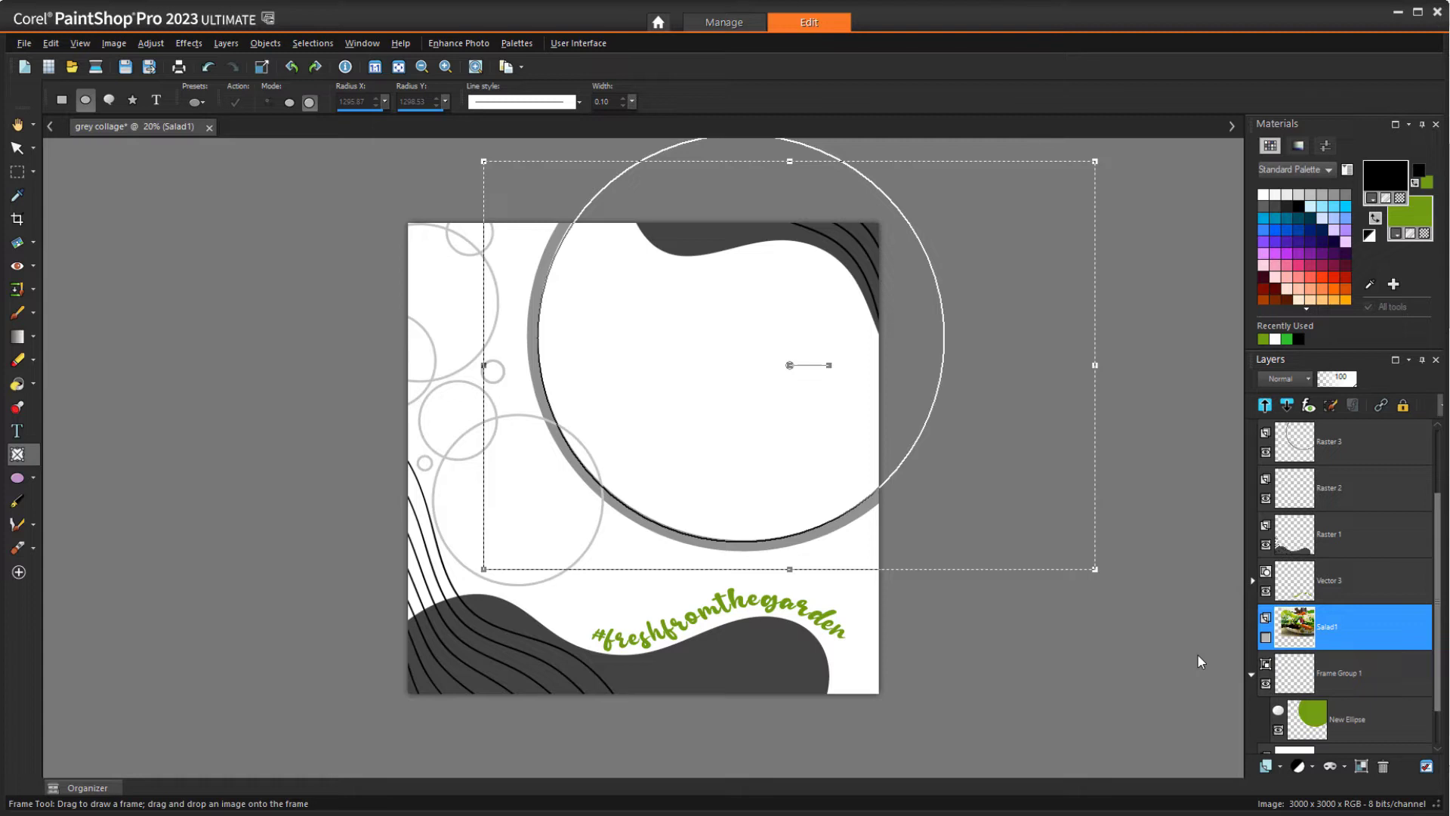
# Embed the Salad2 tomato salad photo into Frame Group 1 and shift it left within the frame
pyautogui.click(1353, 678)
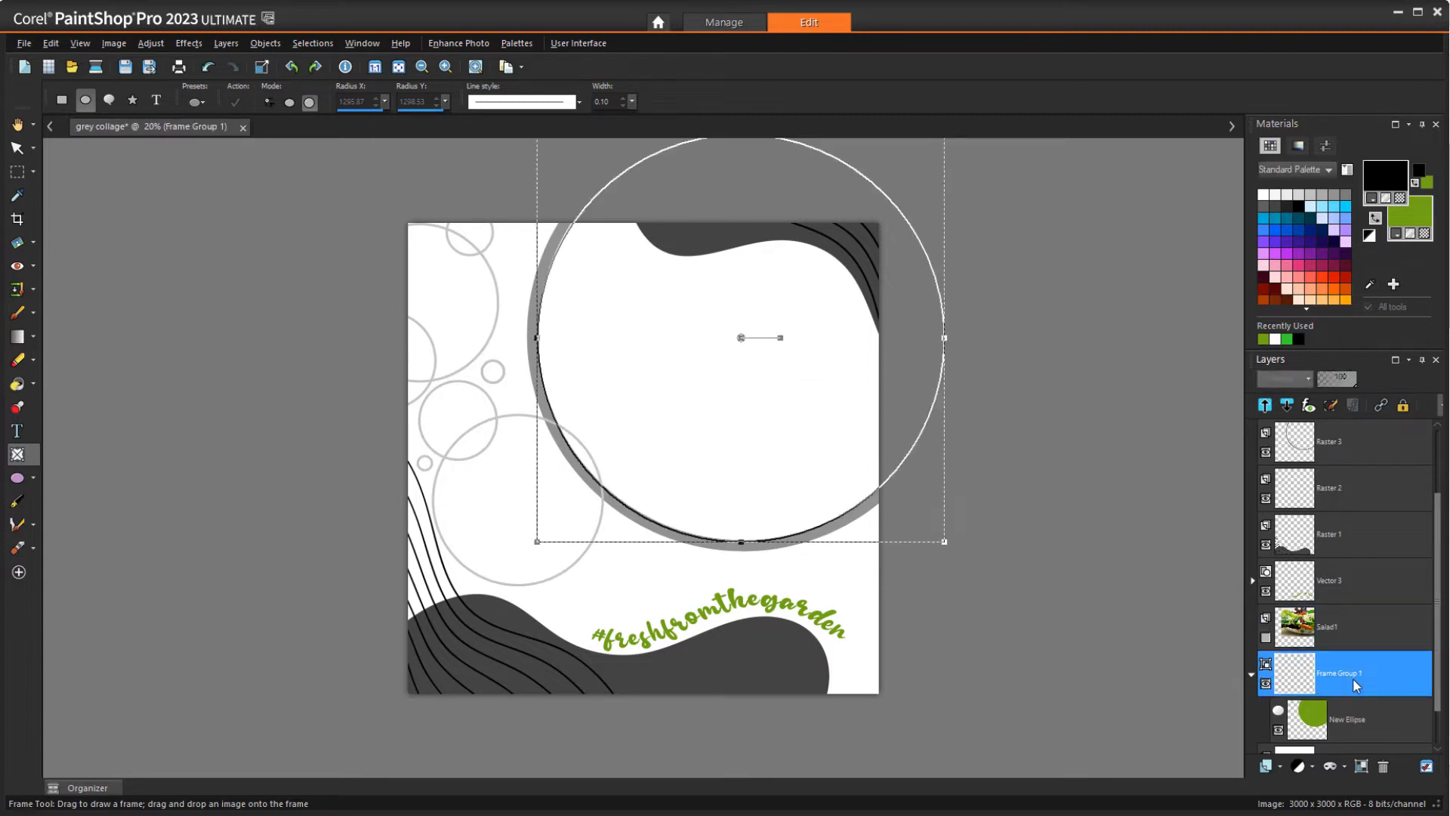
pyautogui.click(25, 43)
pyautogui.click(115, 176)
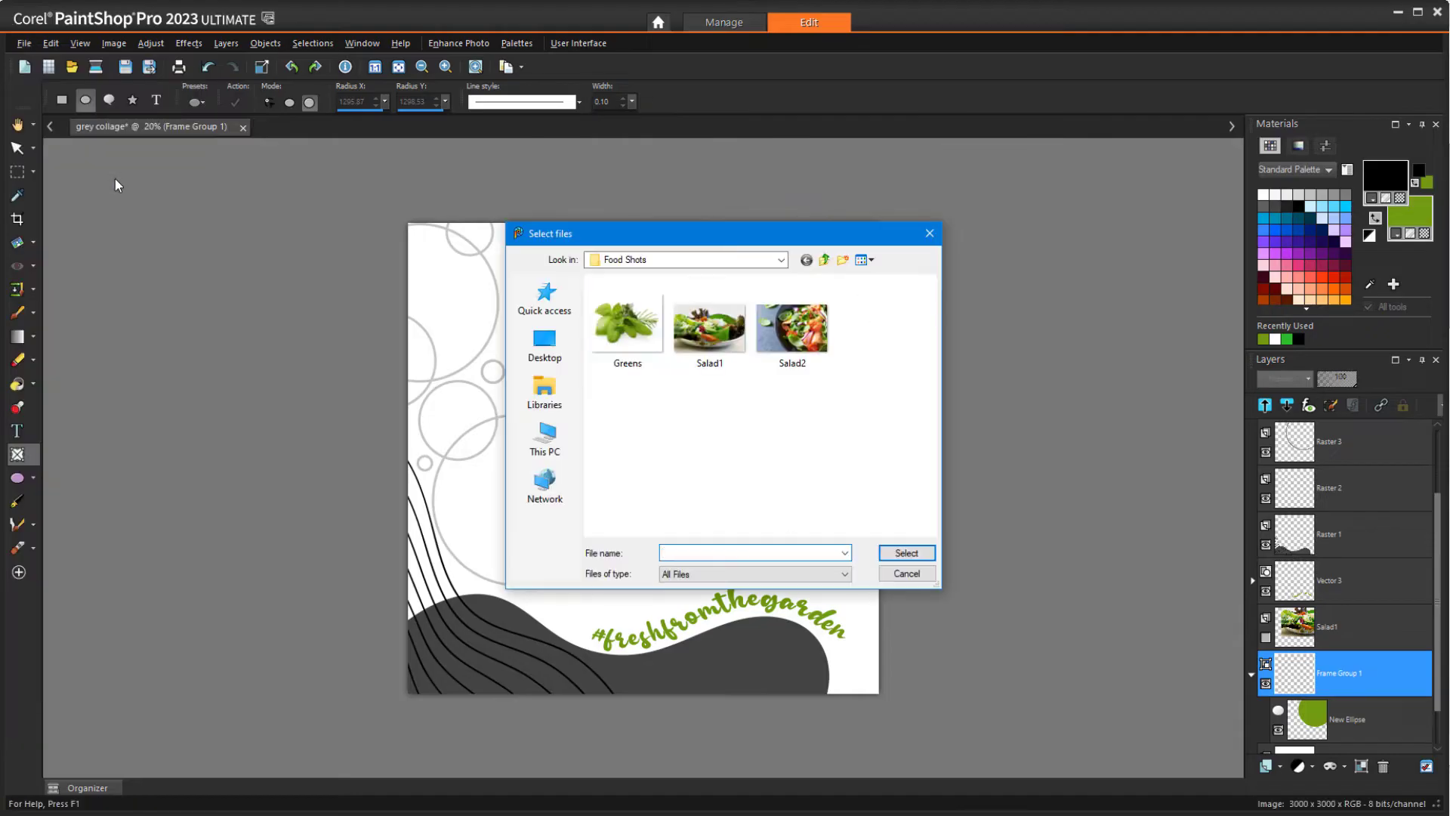
pyautogui.click(791, 327)
pyautogui.click(906, 553)
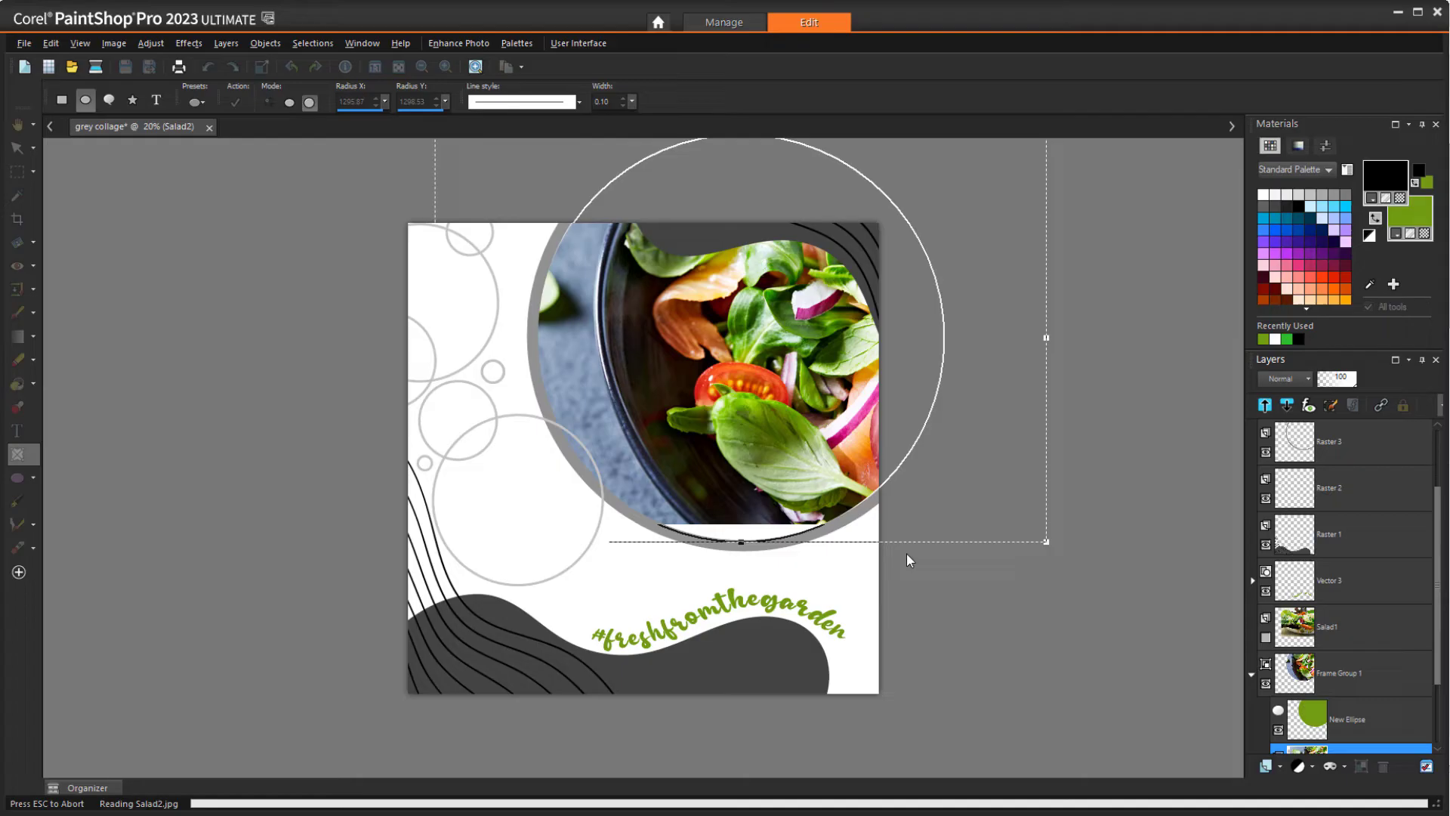
pyautogui.moveTo(826, 381); pyautogui.dragTo(682, 381)
pyautogui.scroll(2, 1439, 561)
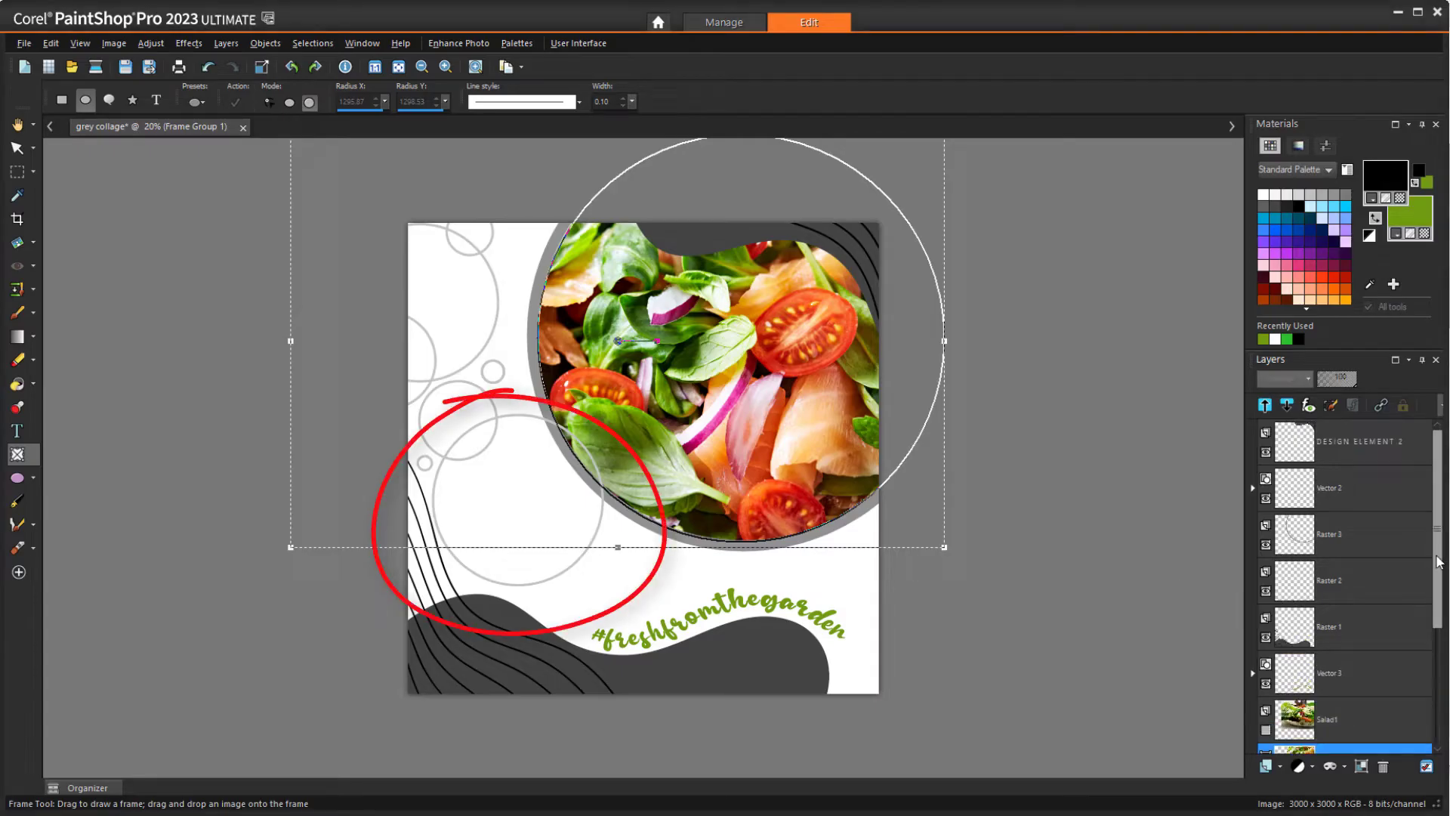
# Select the New Ellipse shape inside the Vector 2 layer
pyautogui.click(1352, 495)
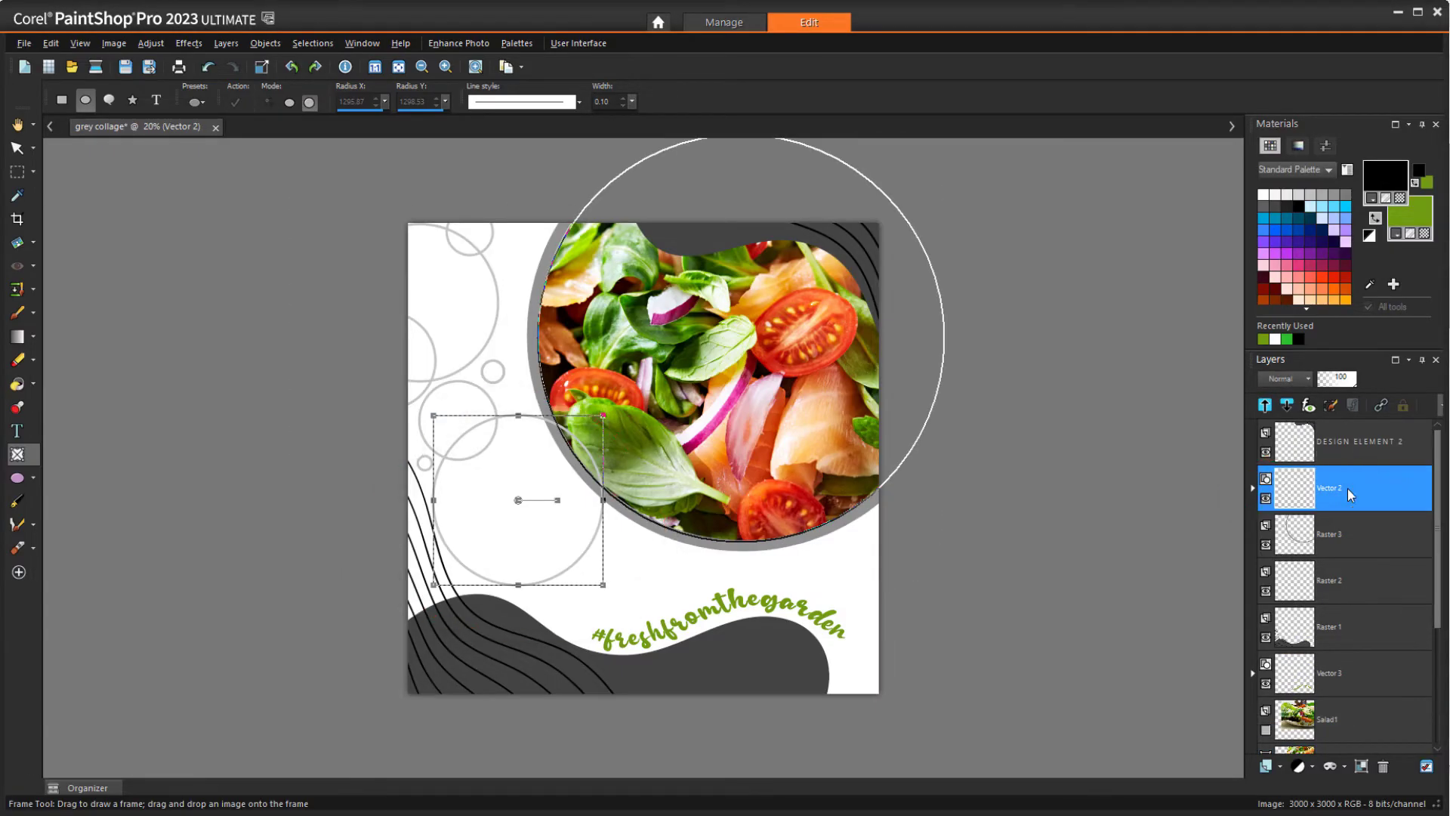
pyautogui.click(1252, 488)
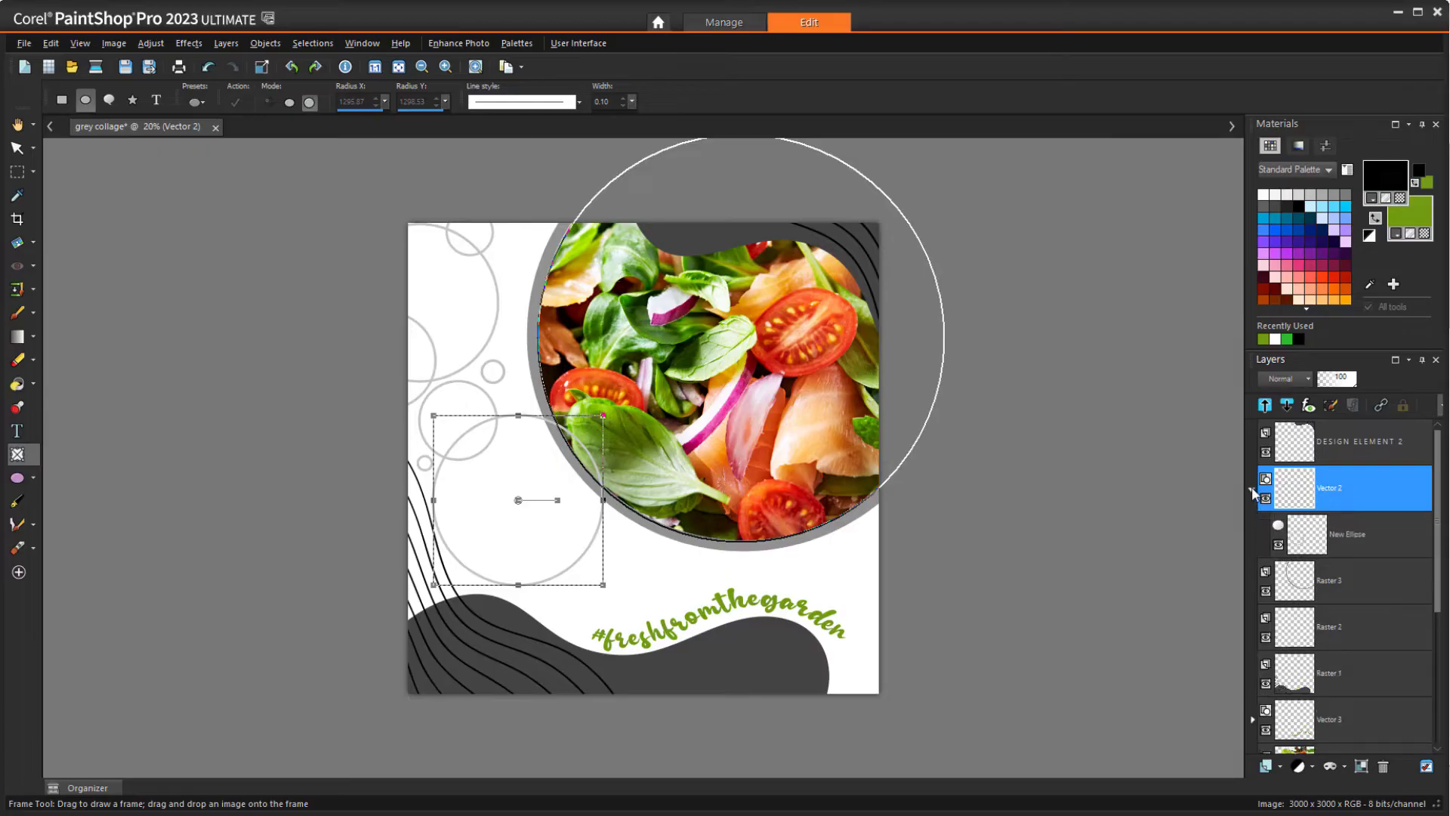
pyautogui.click(1353, 533)
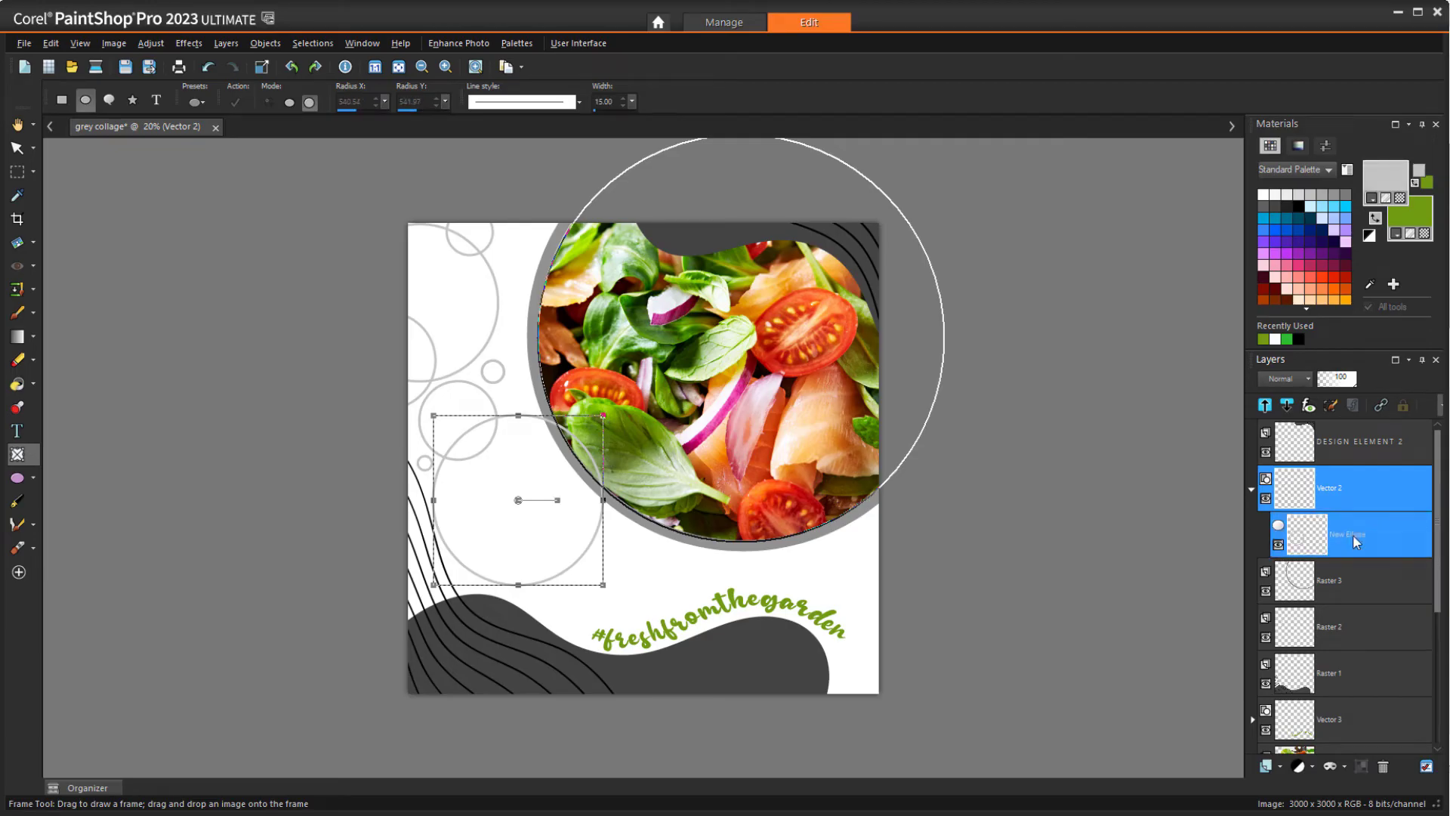
# Convert the small circle into a frame object (Frame Group 2) and switch to the Food Shots folder
pyautogui.click(18, 479)
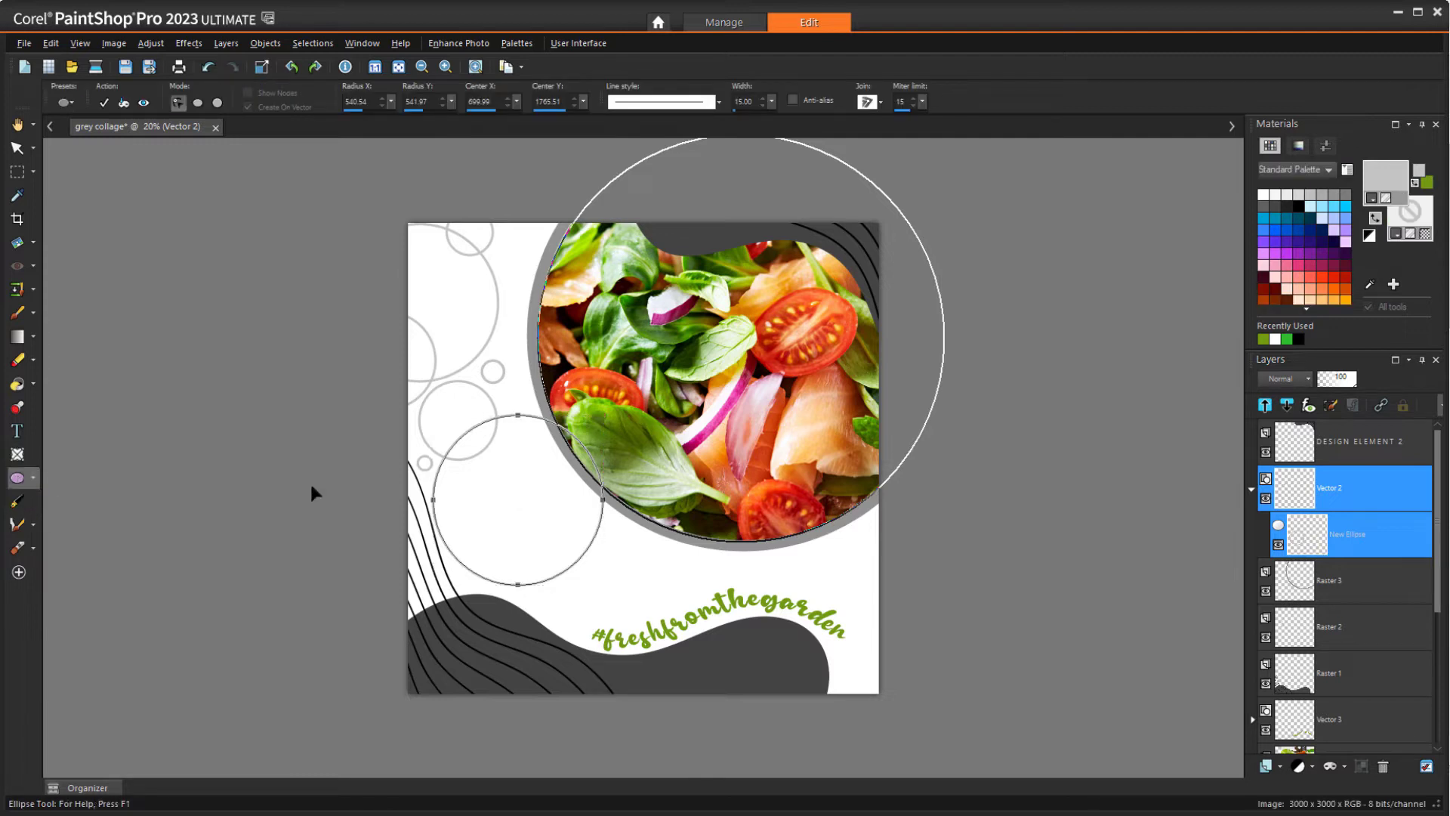
pyautogui.rightClick(529, 511)
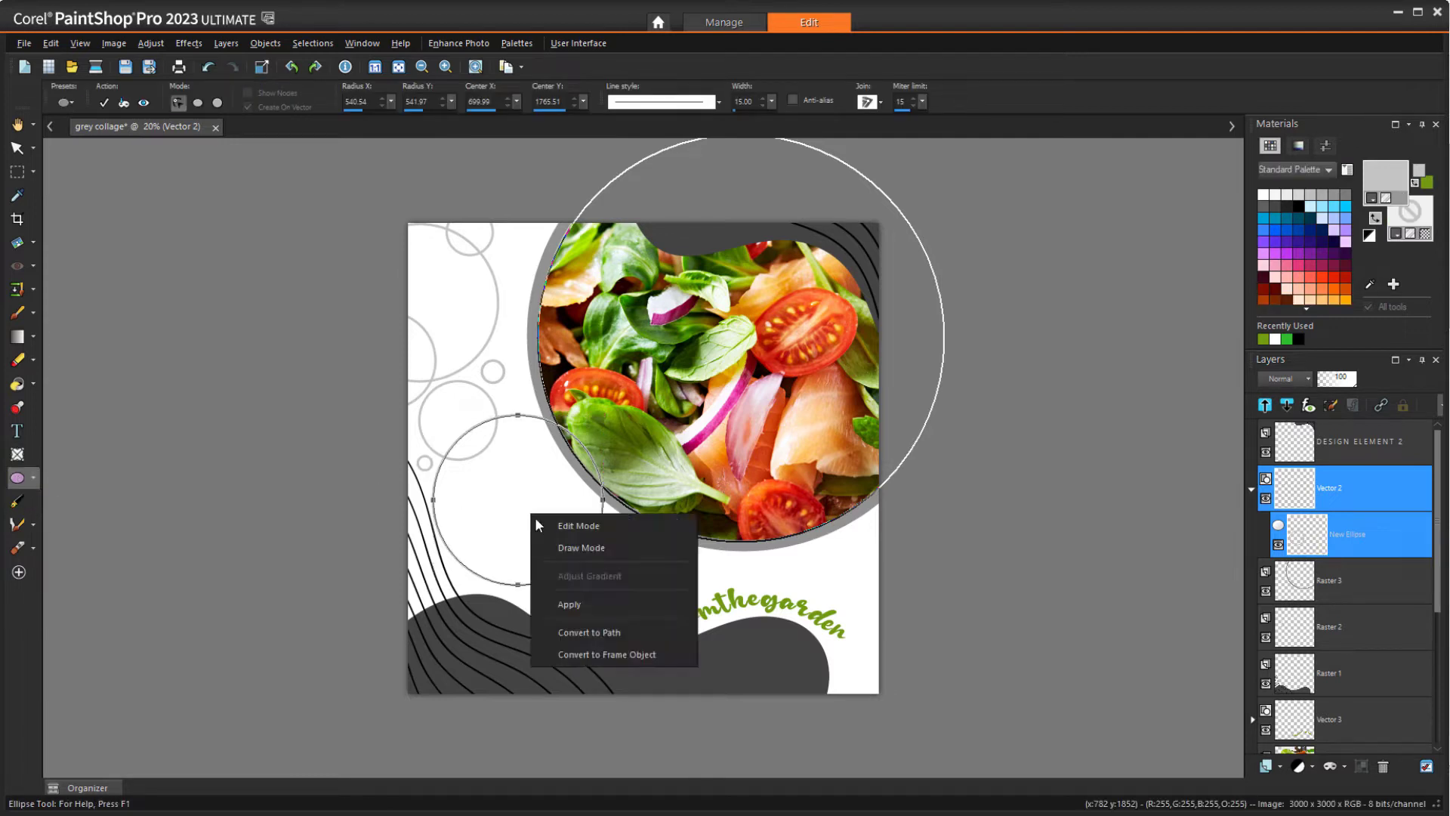
pyautogui.click(679, 654)
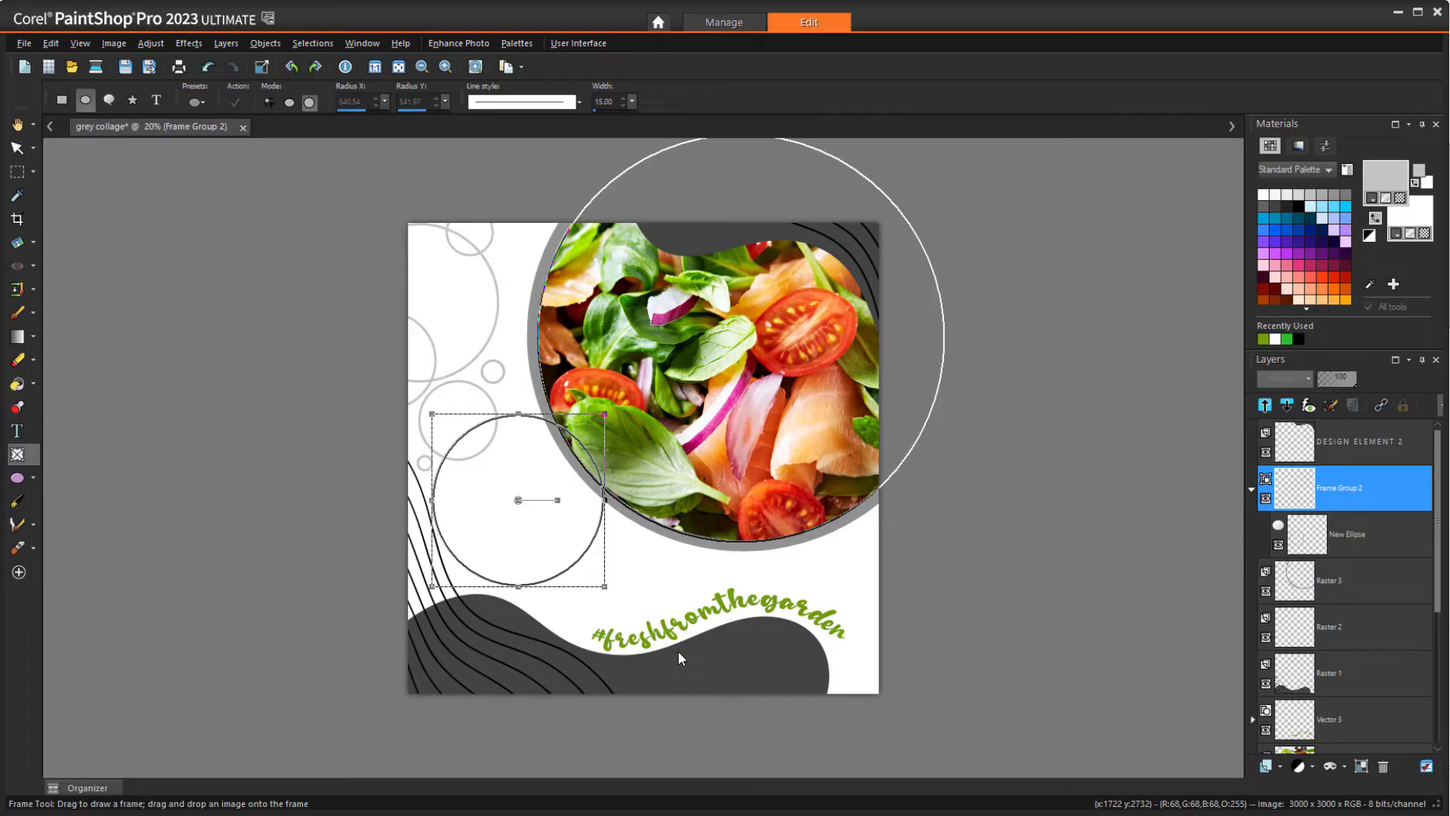
pyautogui.hotkey('alt', 'Tab')
# Drag the Greens photo from Explorer into the small circle frame, then start Save As
pyautogui.click(859, 392)
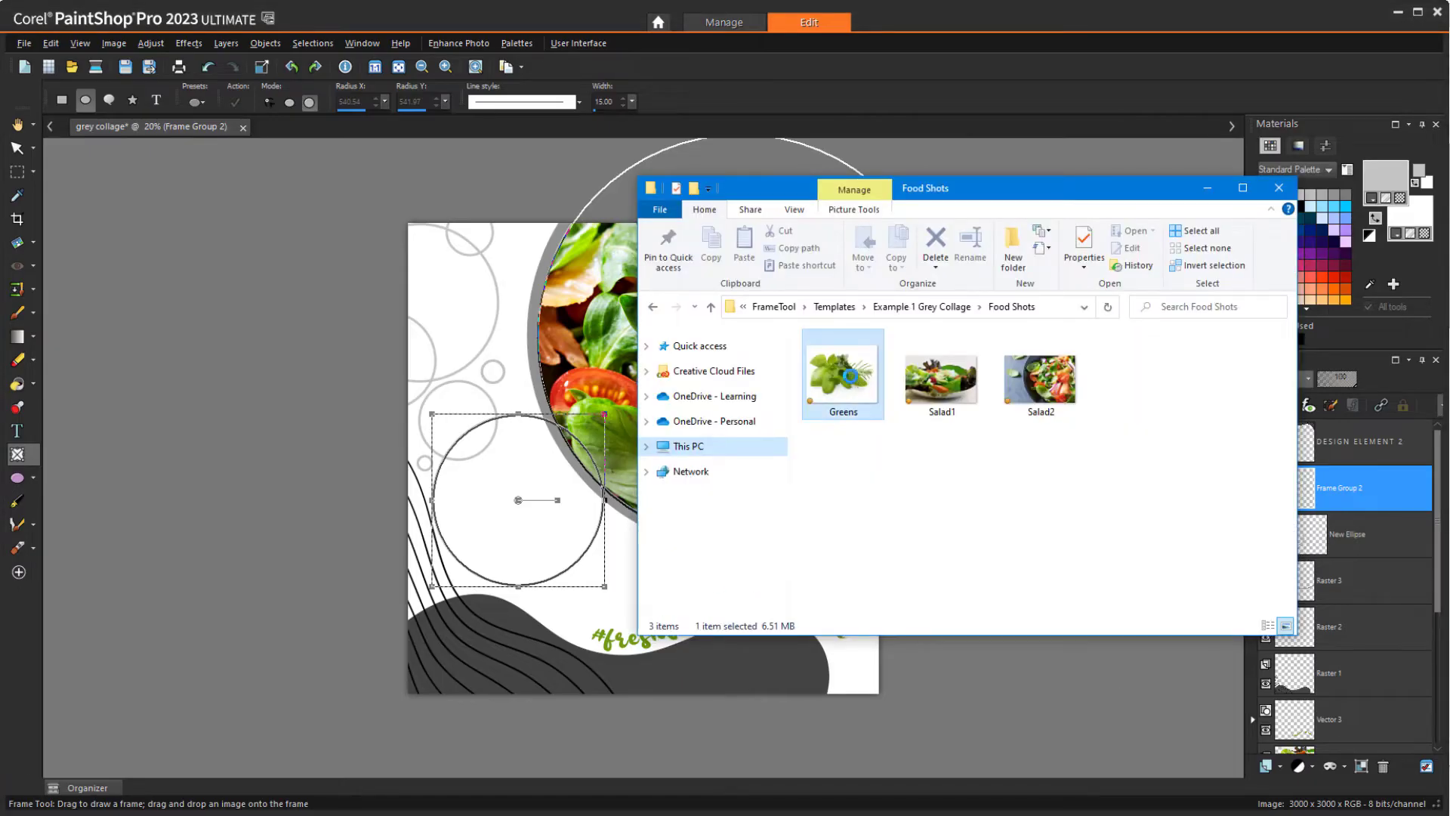
pyautogui.moveTo(713, 437); pyautogui.dragTo(532, 506)
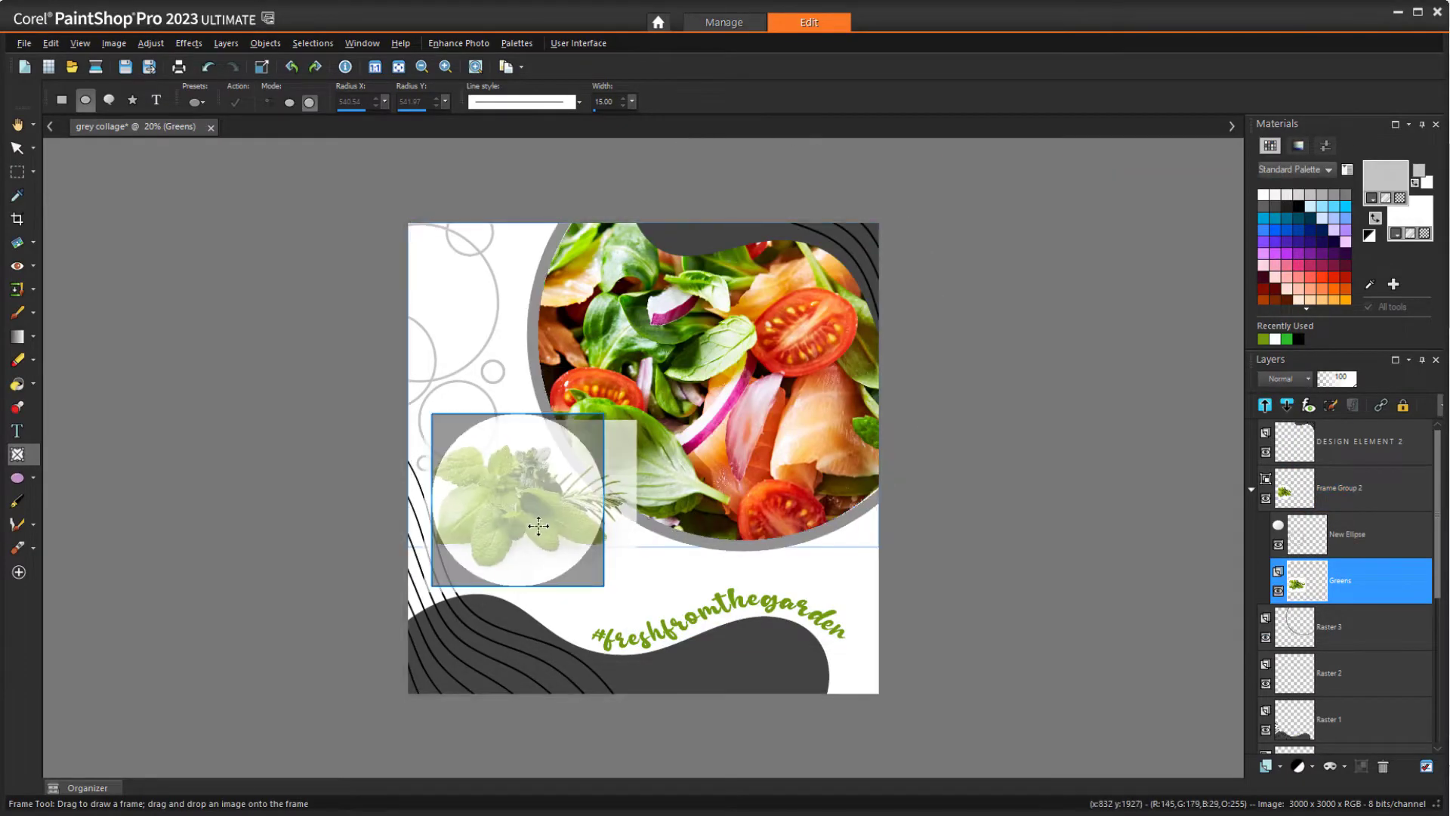
pyautogui.press('s')
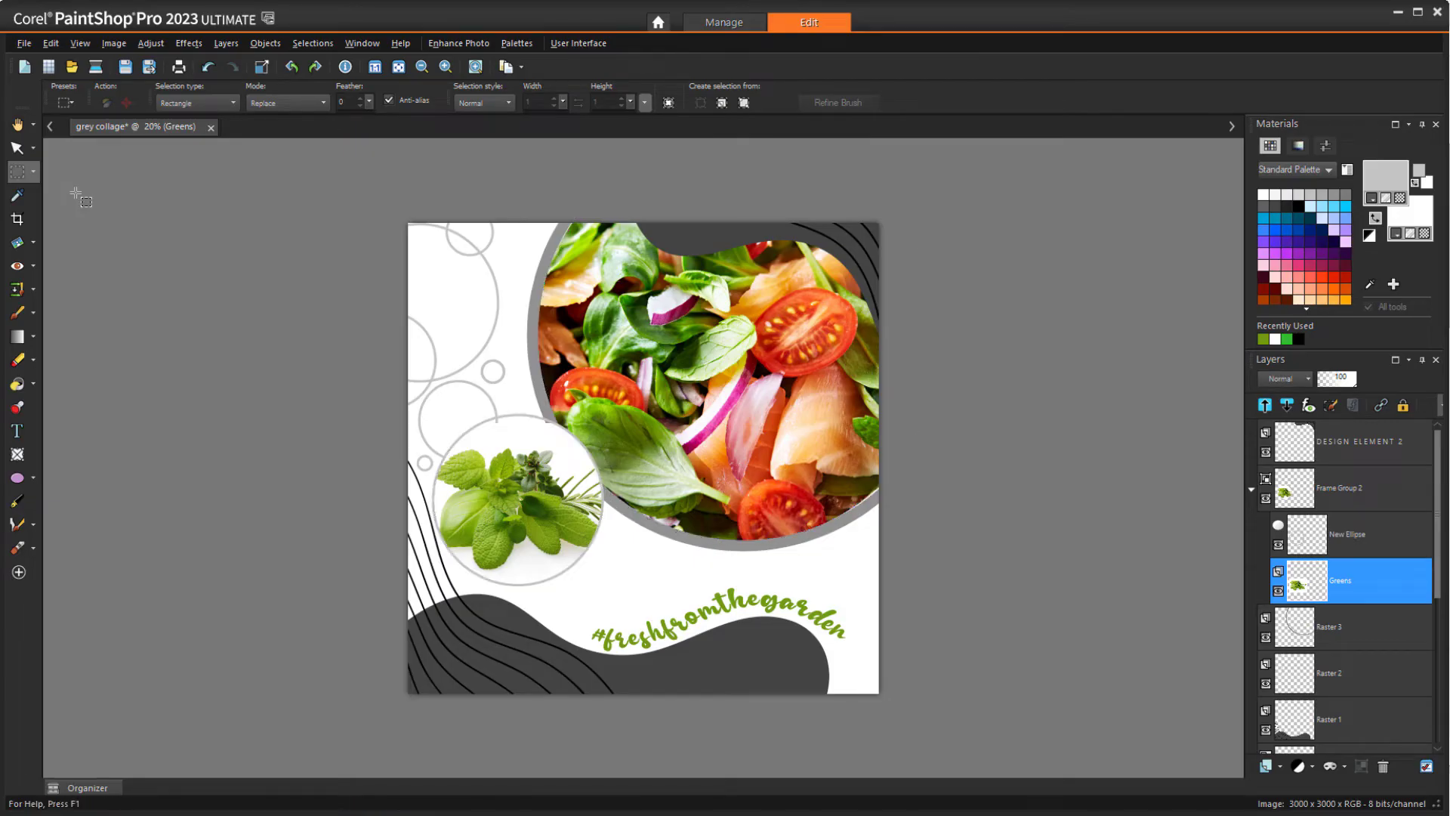
pyautogui.press('F12')
# Save the grey collage in PSPIMAGE format
pyautogui.moveTo(628, 242); pyautogui.dragTo(1012, 191)
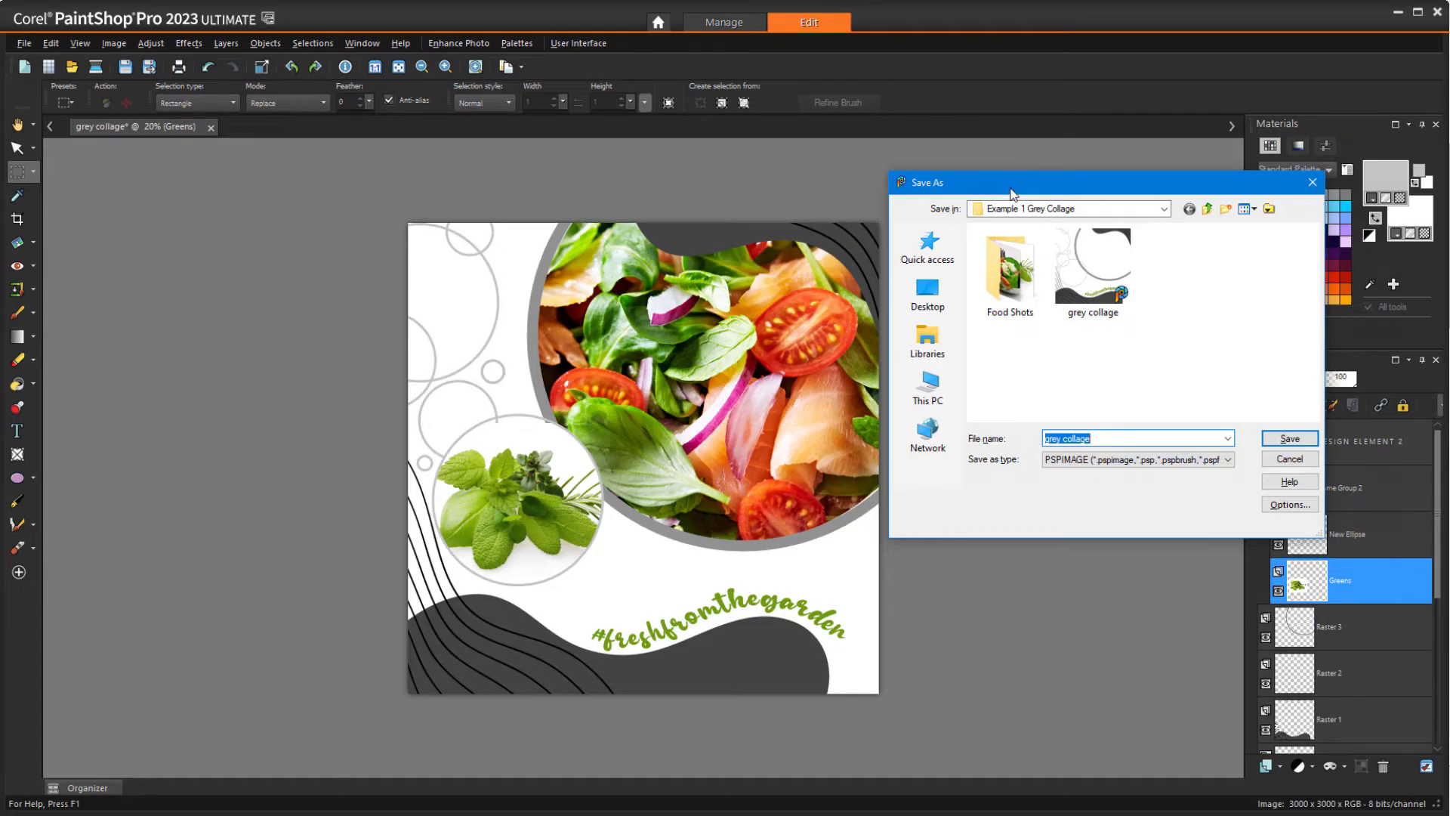
pyautogui.click(1228, 459)
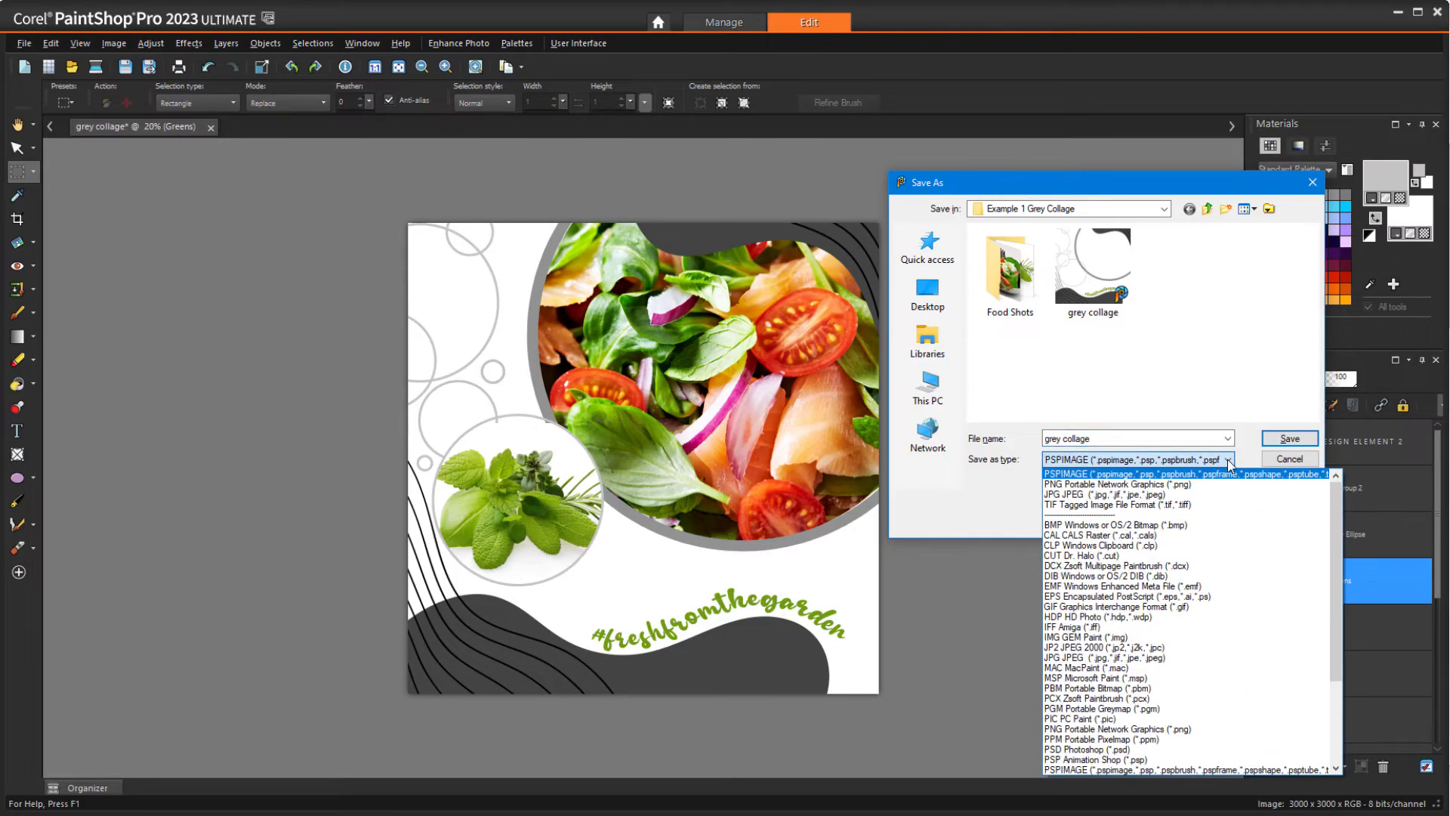
pyautogui.click(1221, 474)
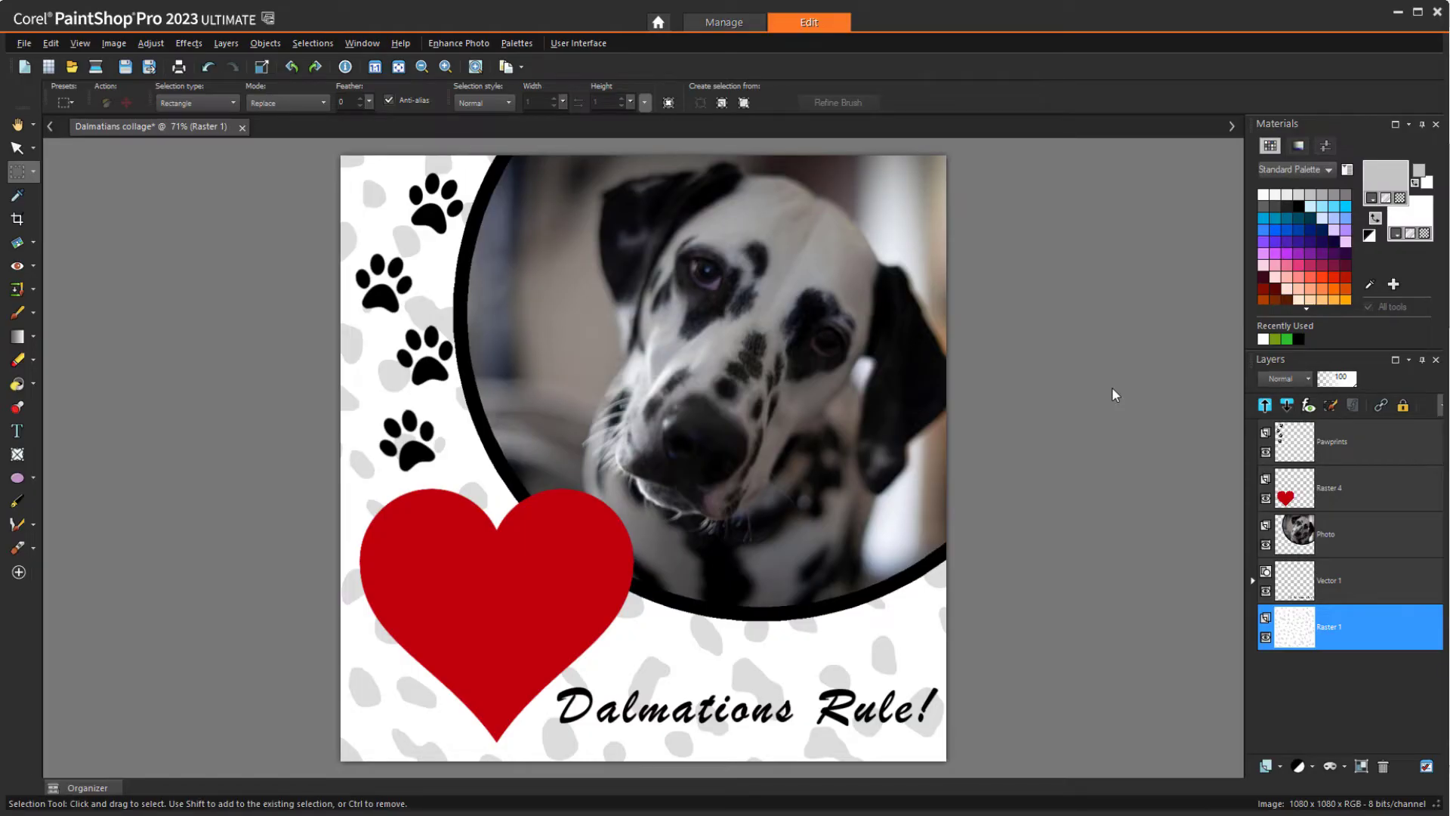
# With Raster 4 selected, set the Frame tool to a Heart shape with width 30 and a red outline
pyautogui.click(1342, 492)
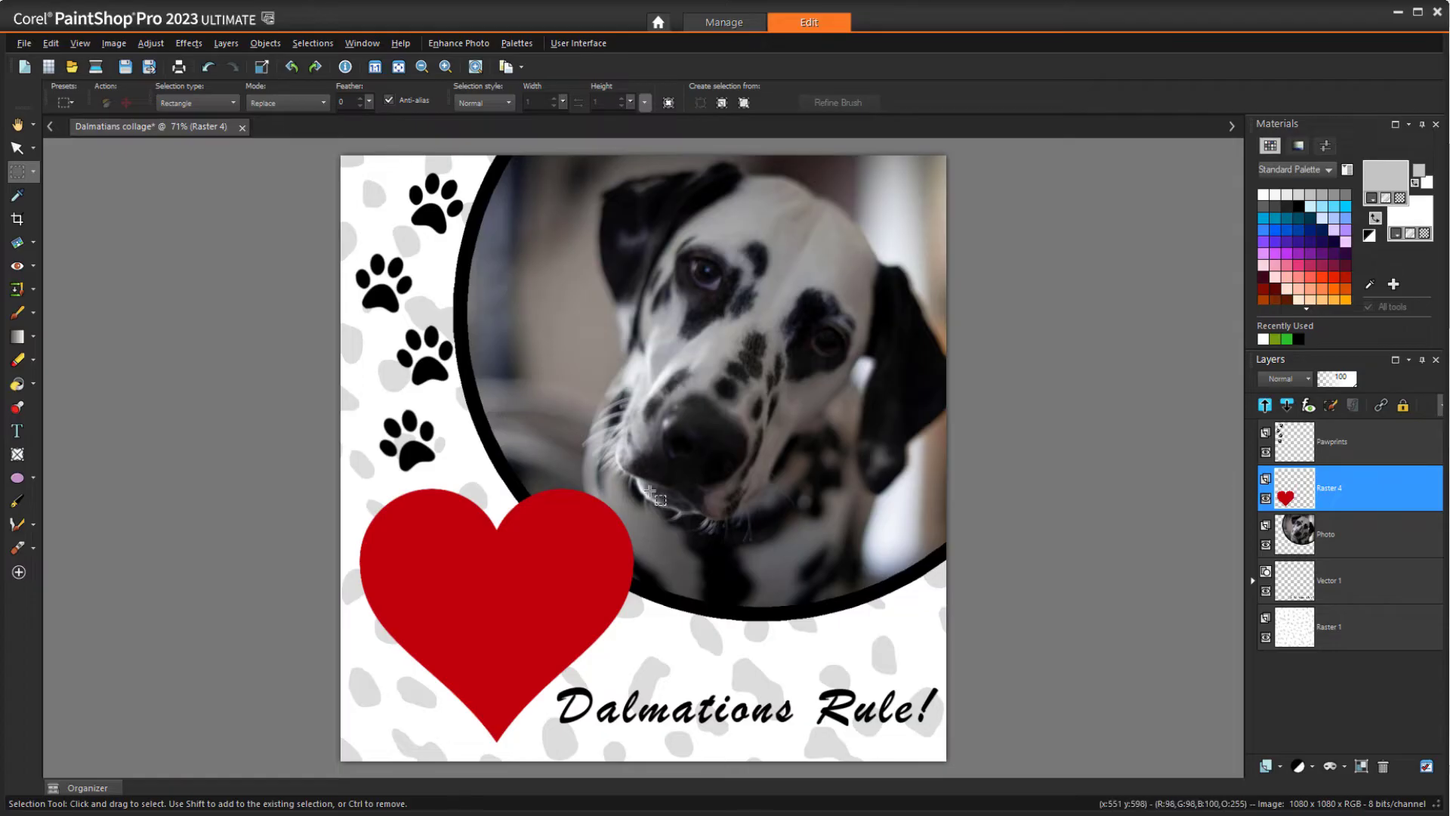
pyautogui.click(19, 455)
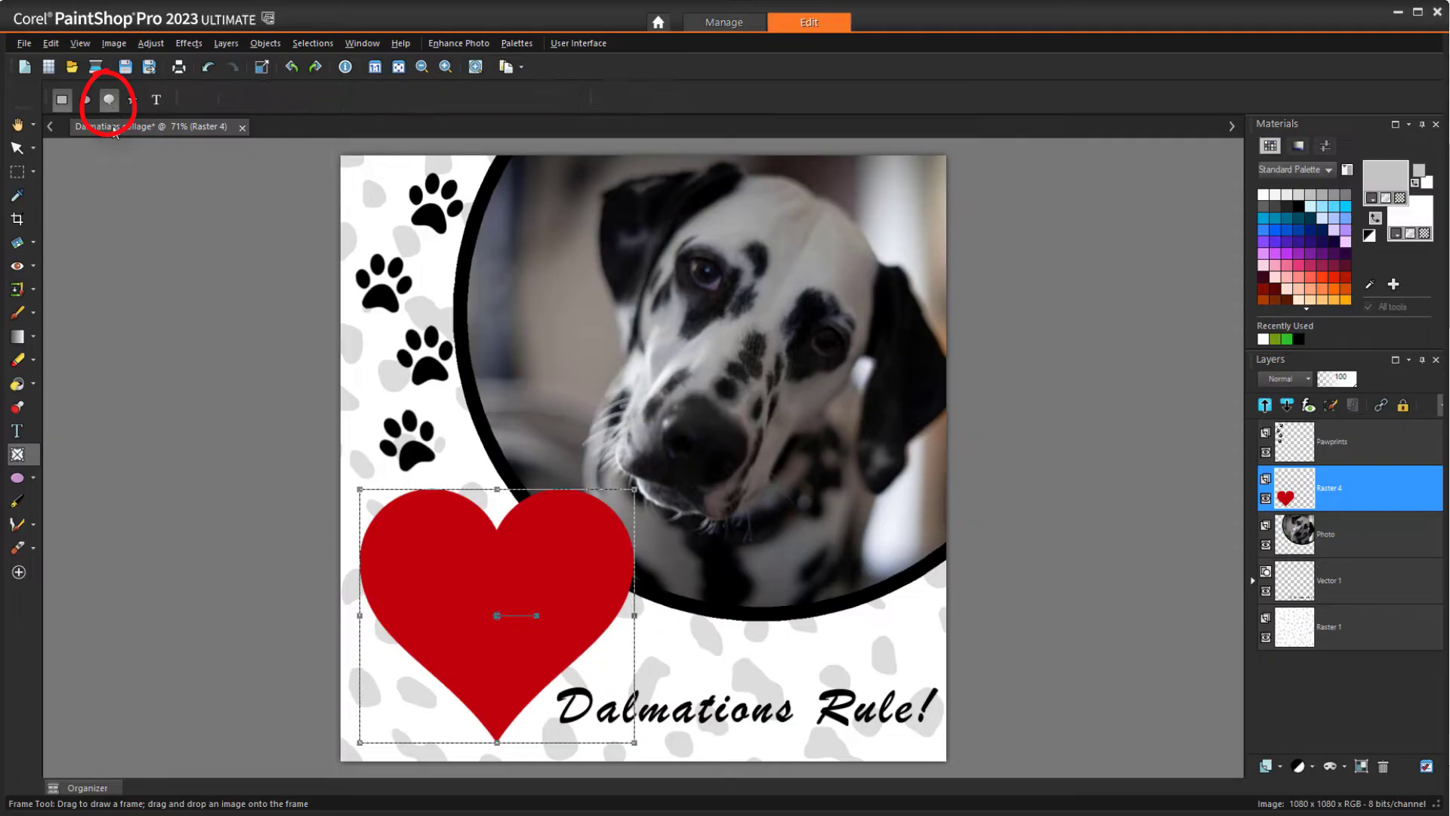
pyautogui.click(242, 100)
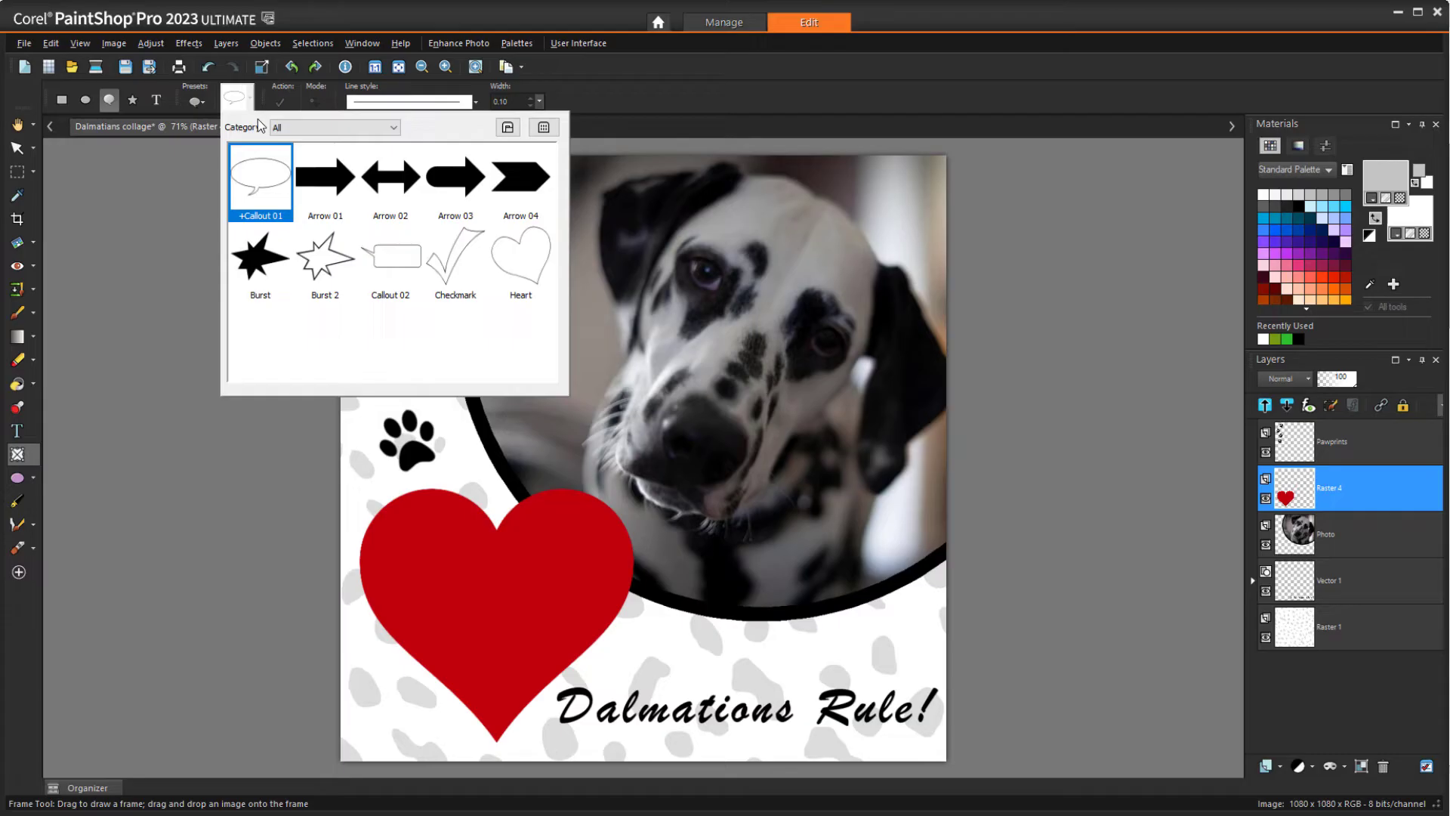
pyautogui.click(521, 261)
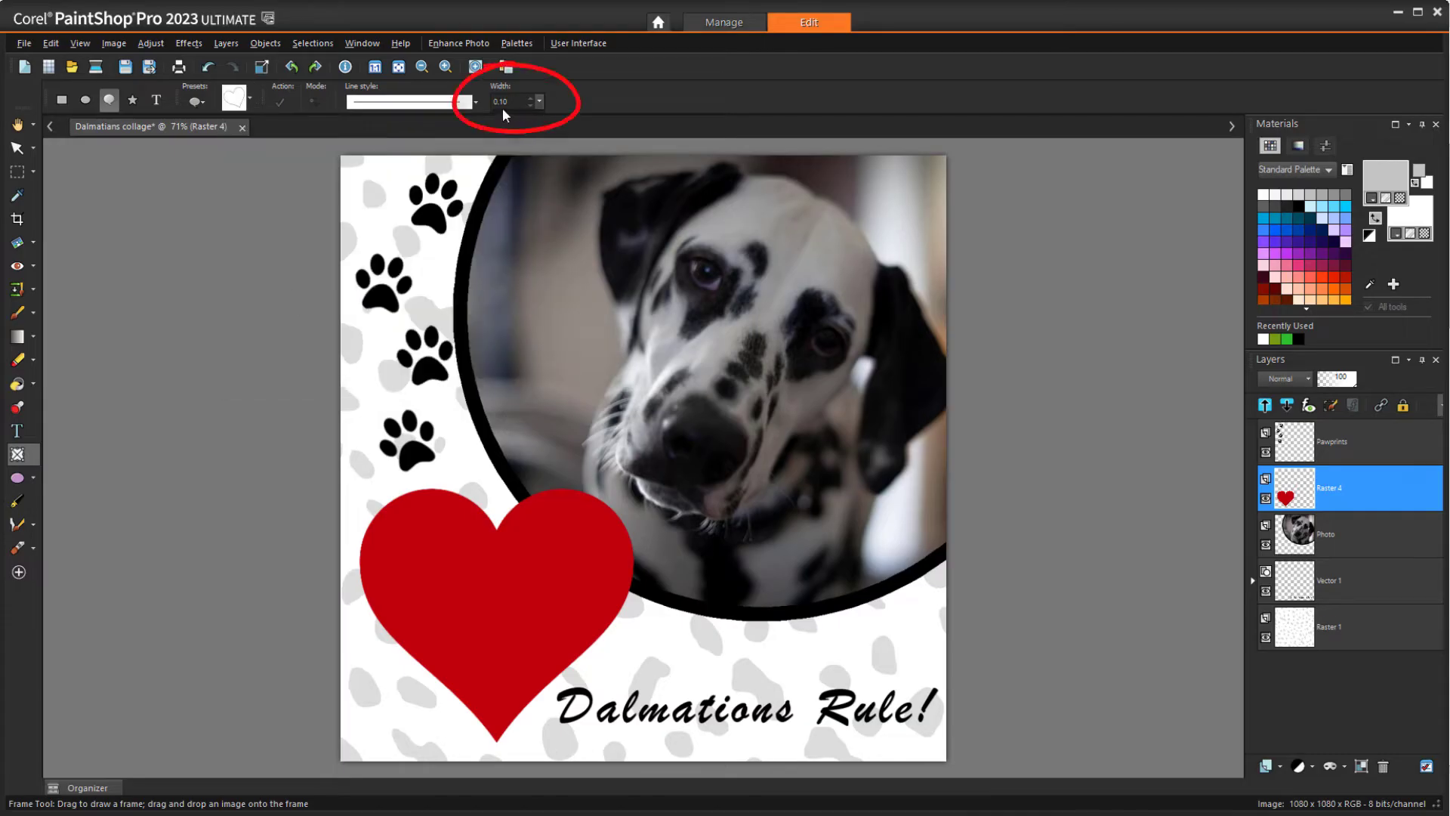
pyautogui.write('30')
pyautogui.press('Return')
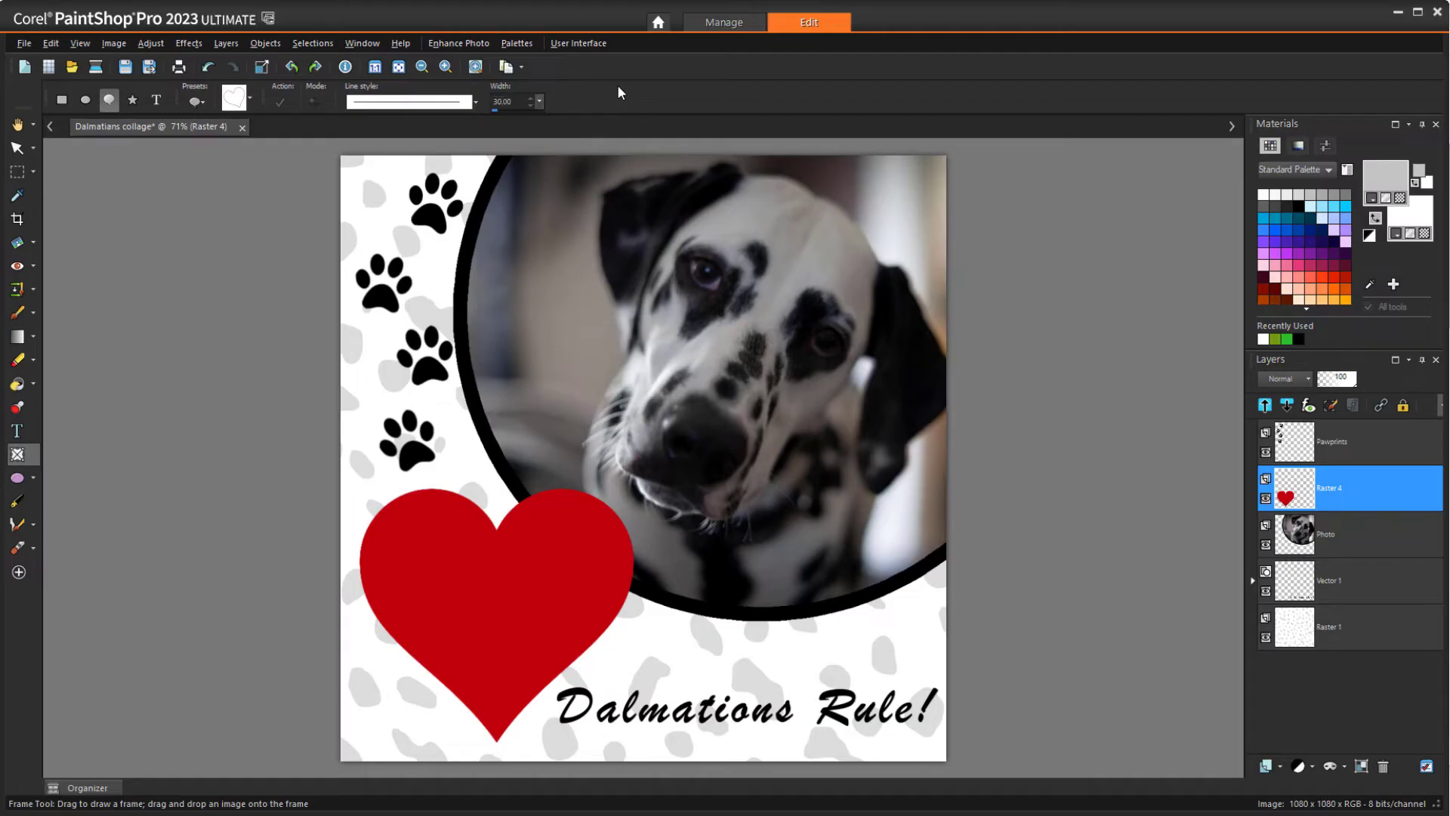
pyautogui.click(1334, 277)
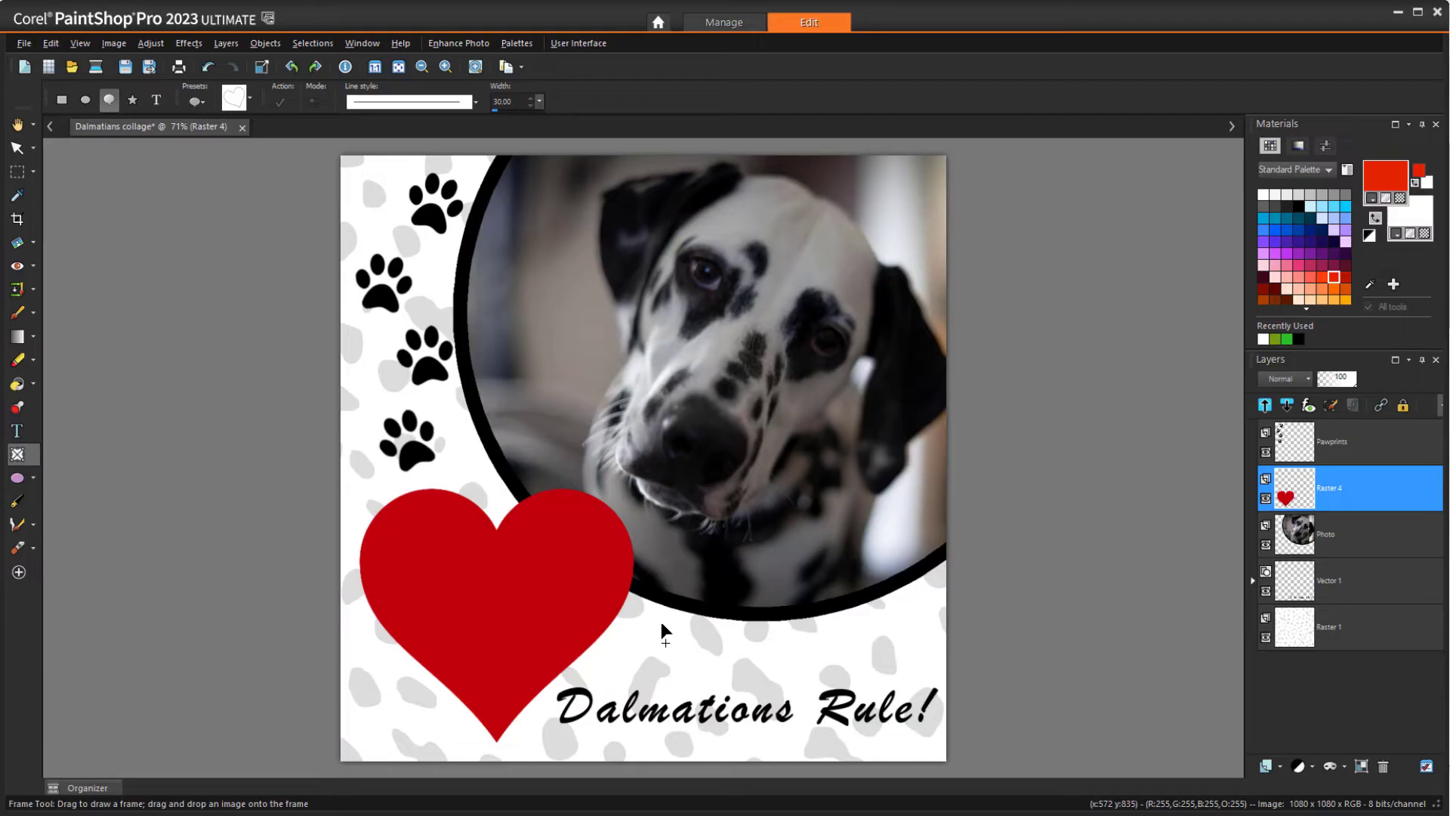
# Draw a heart frame and resize and position it to cover the red heart
pyautogui.moveTo(661, 624); pyautogui.dragTo(795, 713)
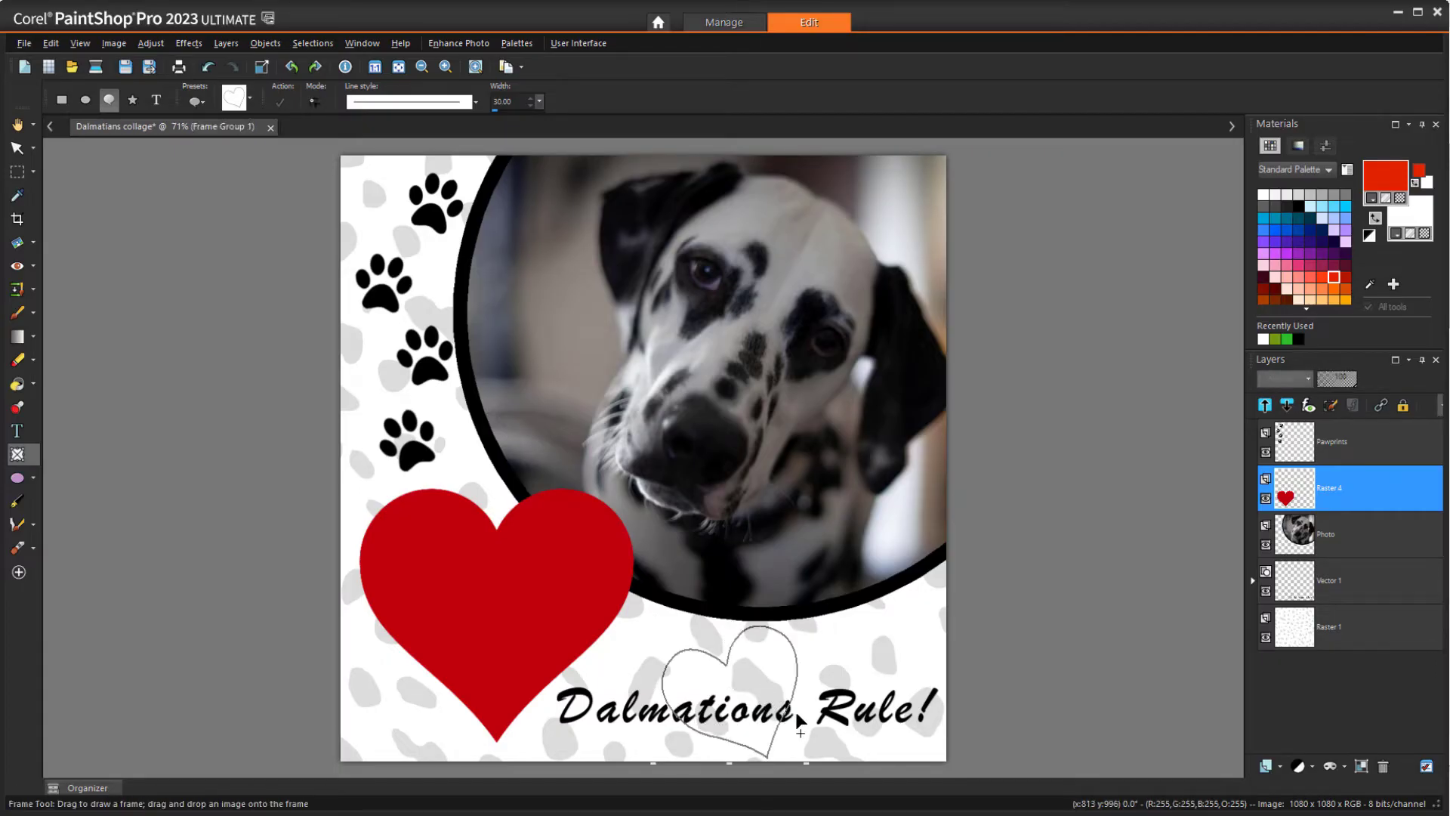
pyautogui.moveTo(794, 708); pyautogui.dragTo(525, 584)
pyautogui.hotkey('ctrl', 'z')
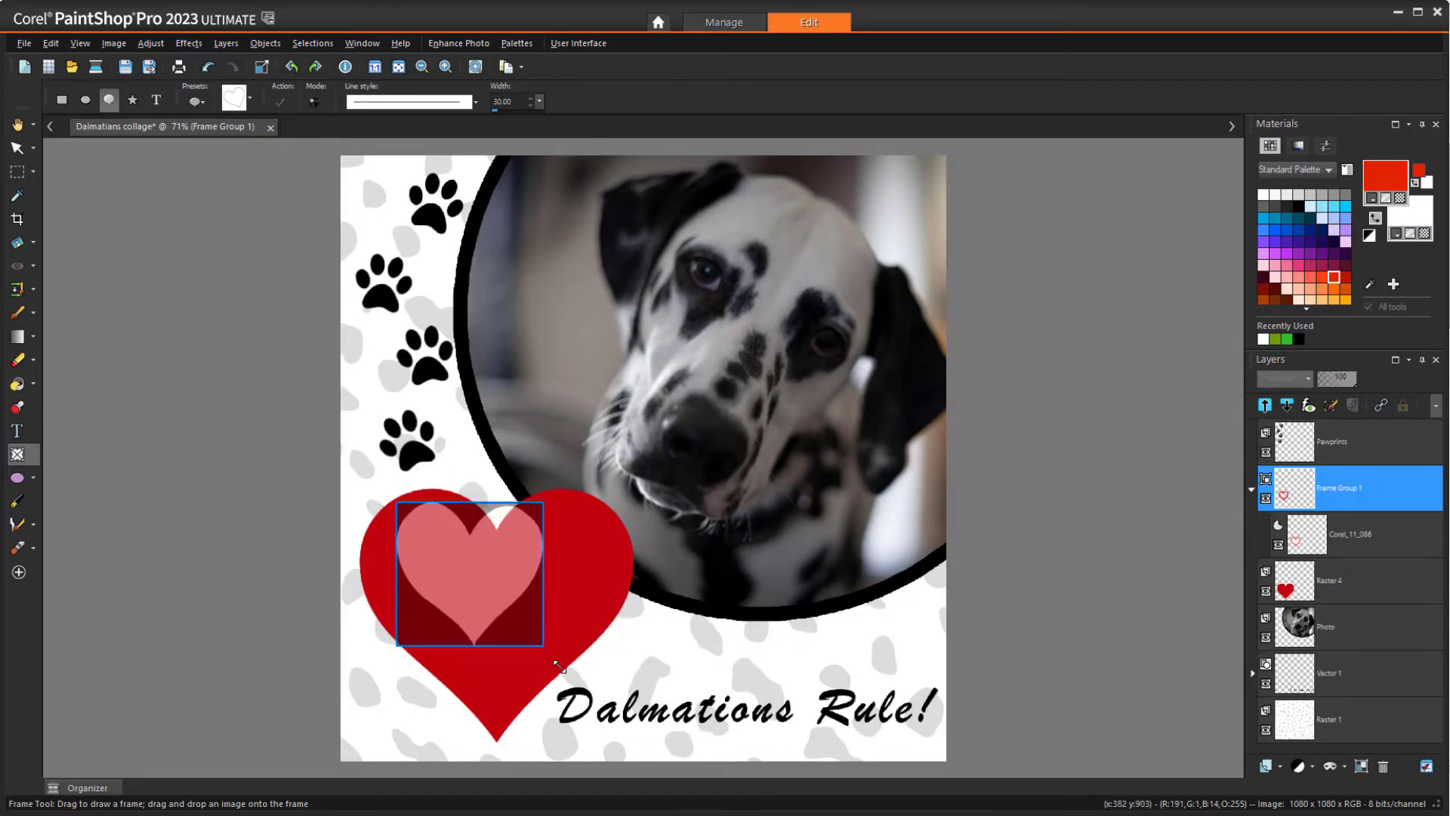
pyautogui.moveTo(544, 647); pyautogui.dragTo(666, 761)
pyautogui.moveTo(581, 669); pyautogui.dragTo(540, 638)
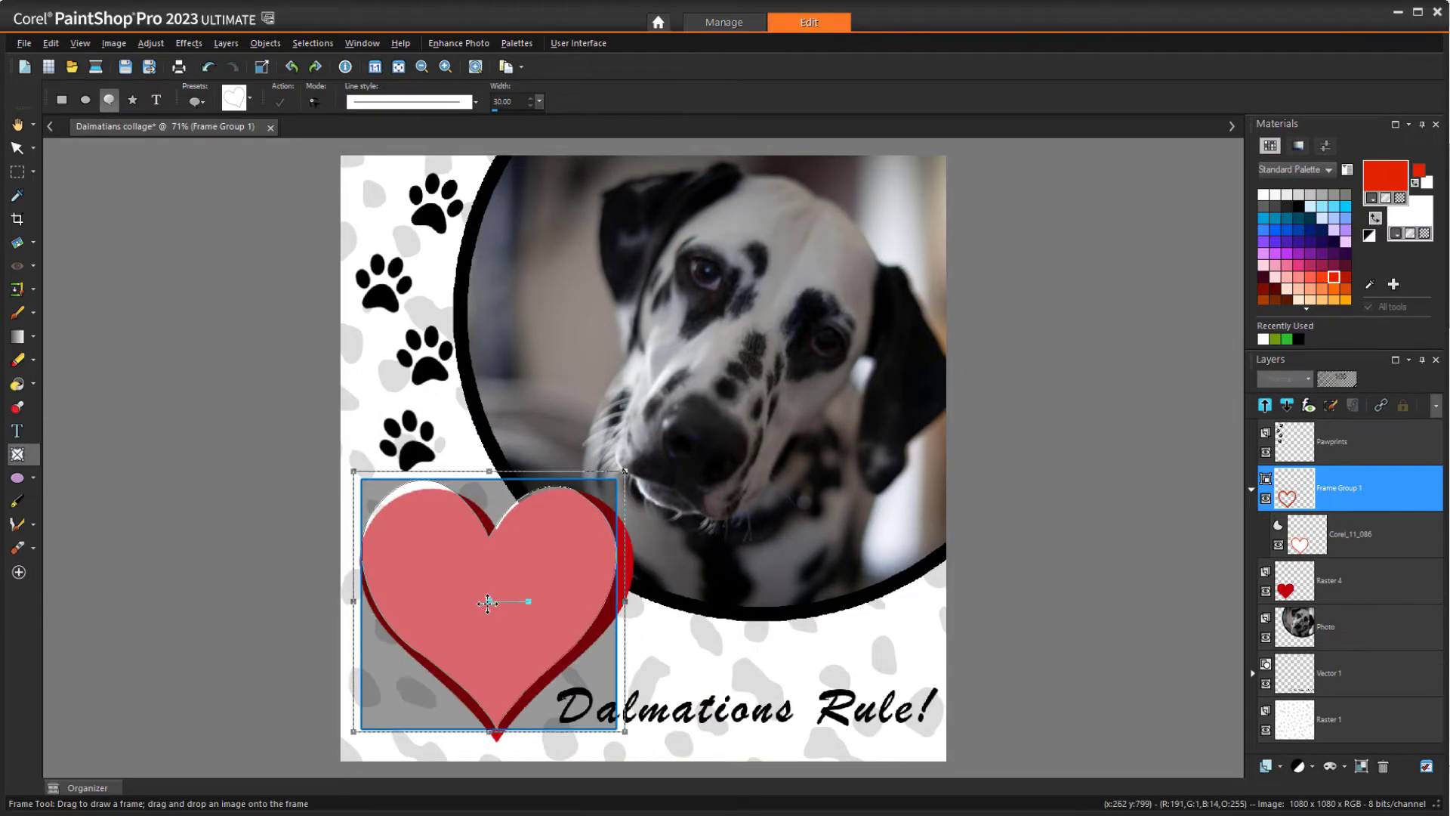
pyautogui.moveTo(624, 731); pyautogui.dragTo(644, 761)
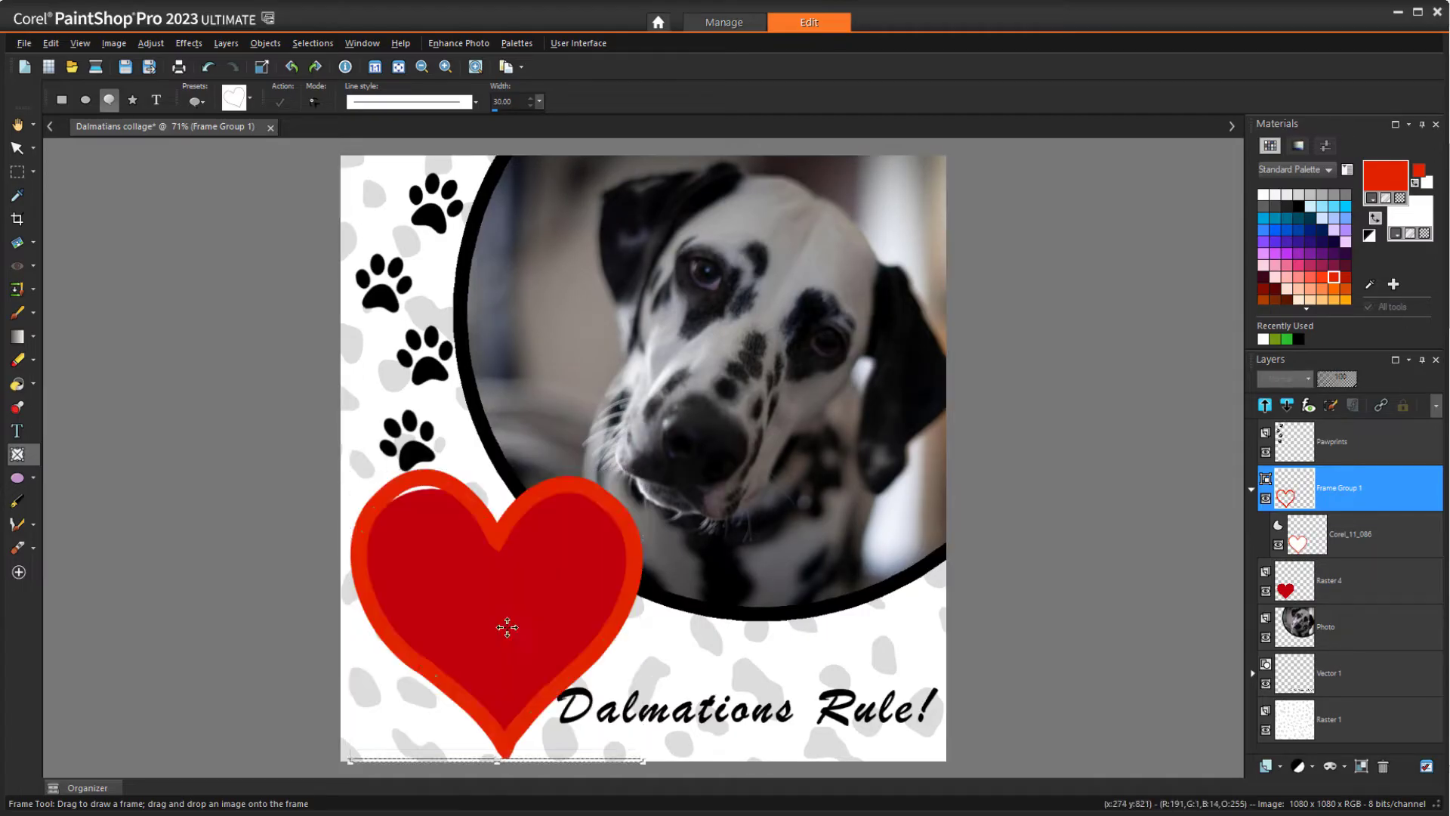
# Hide Raster 4 and drop the dalmatian-3210166_1920 photo from the Doggies folder into the heart frame
pyautogui.click(1266, 591)
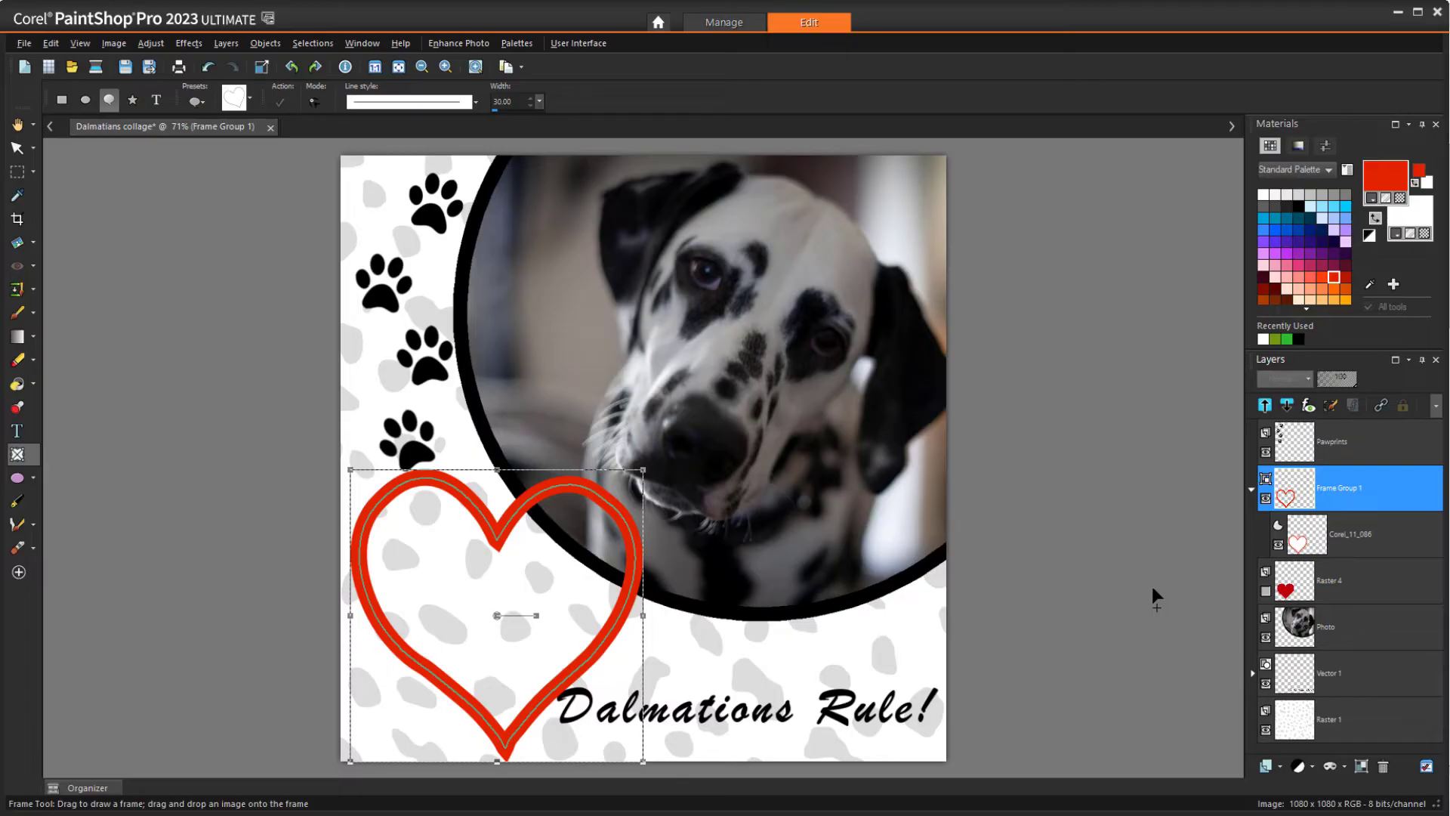
pyautogui.hotkey('alt', 'Tab')
pyautogui.moveTo(849, 380); pyautogui.dragTo(1351, 554)
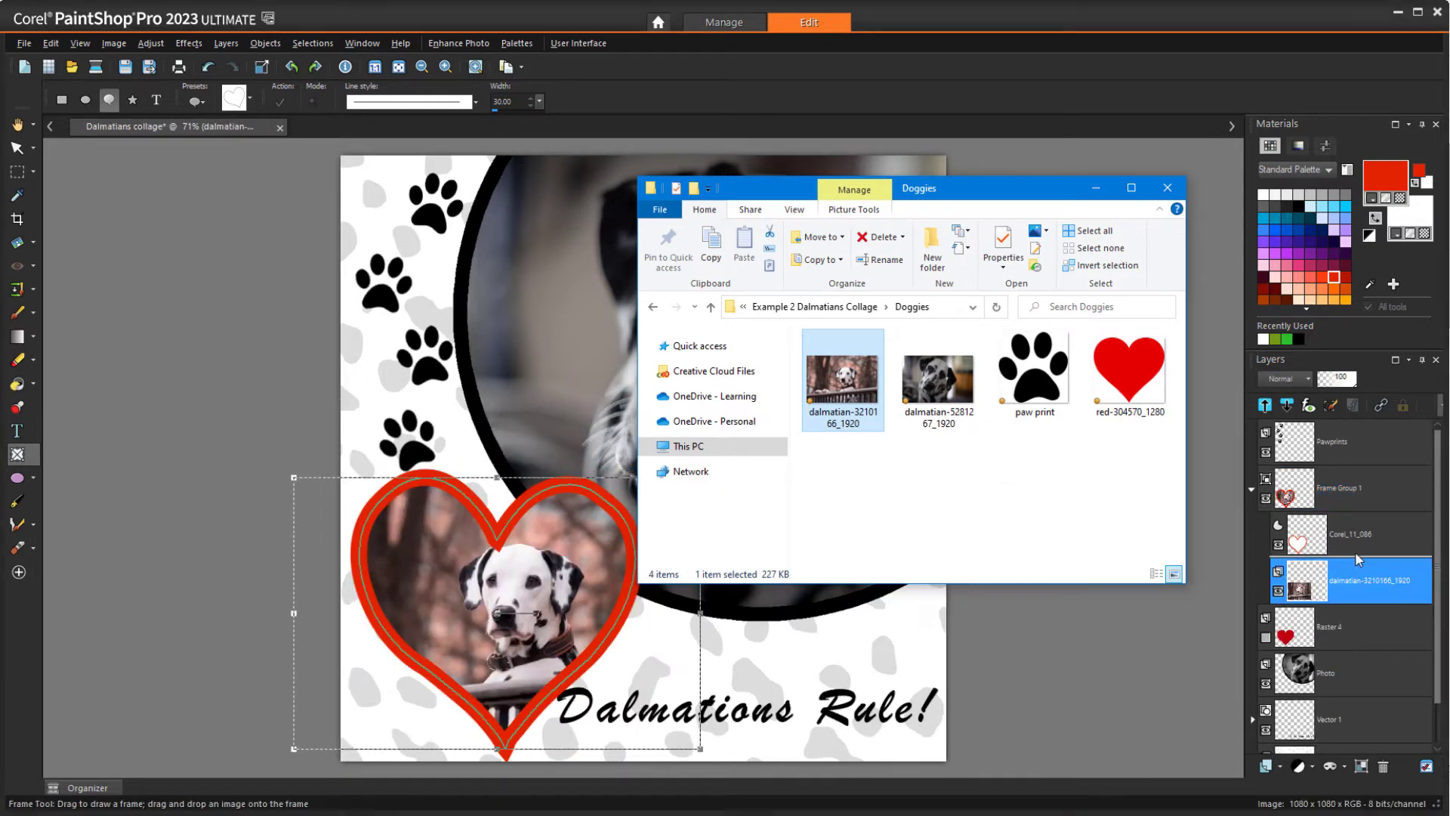
pyautogui.click(1096, 191)
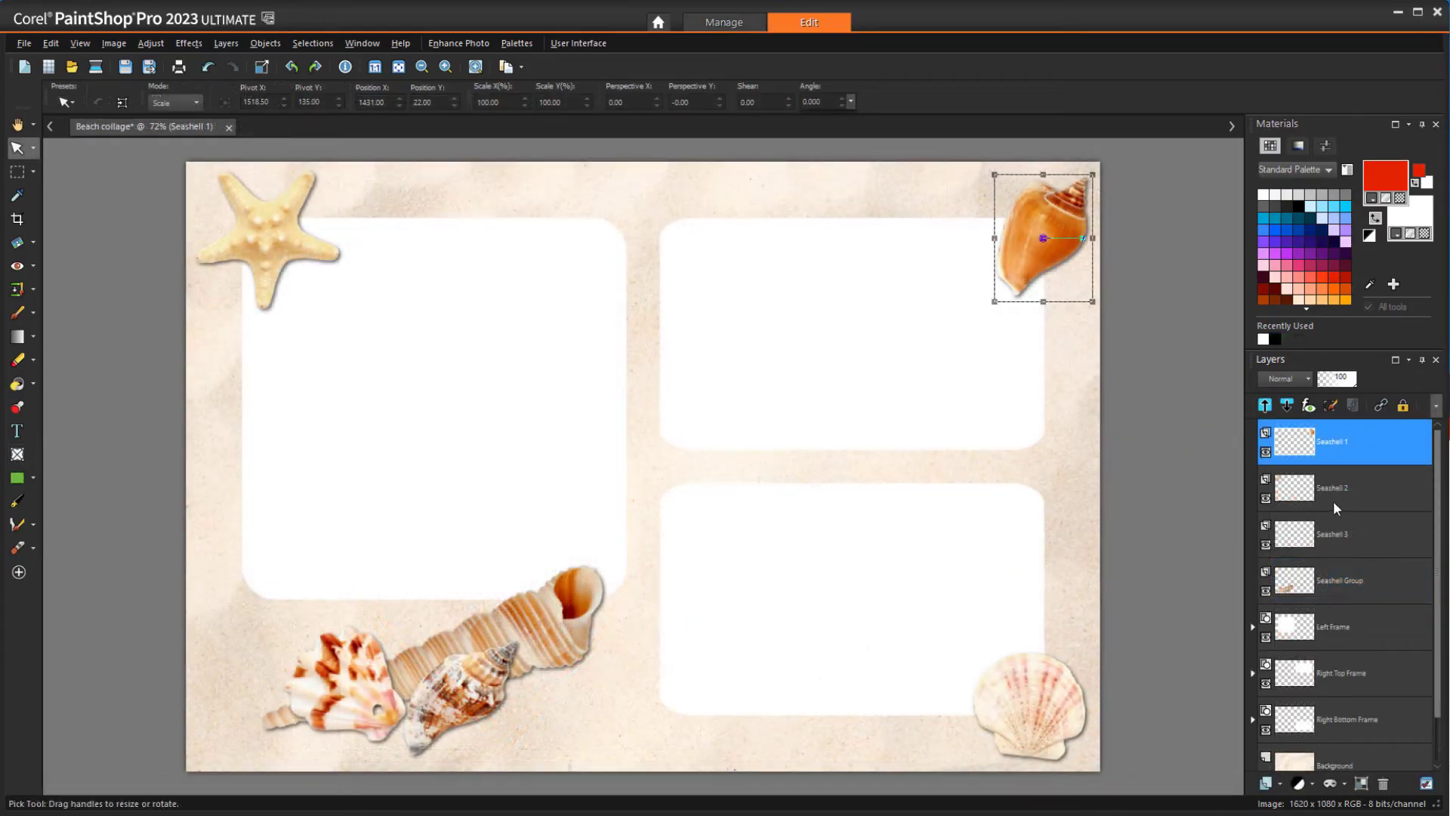
# Select the starfish, scallop shell, shell group and the three photo-area layers in turn
pyautogui.click(1333, 490)
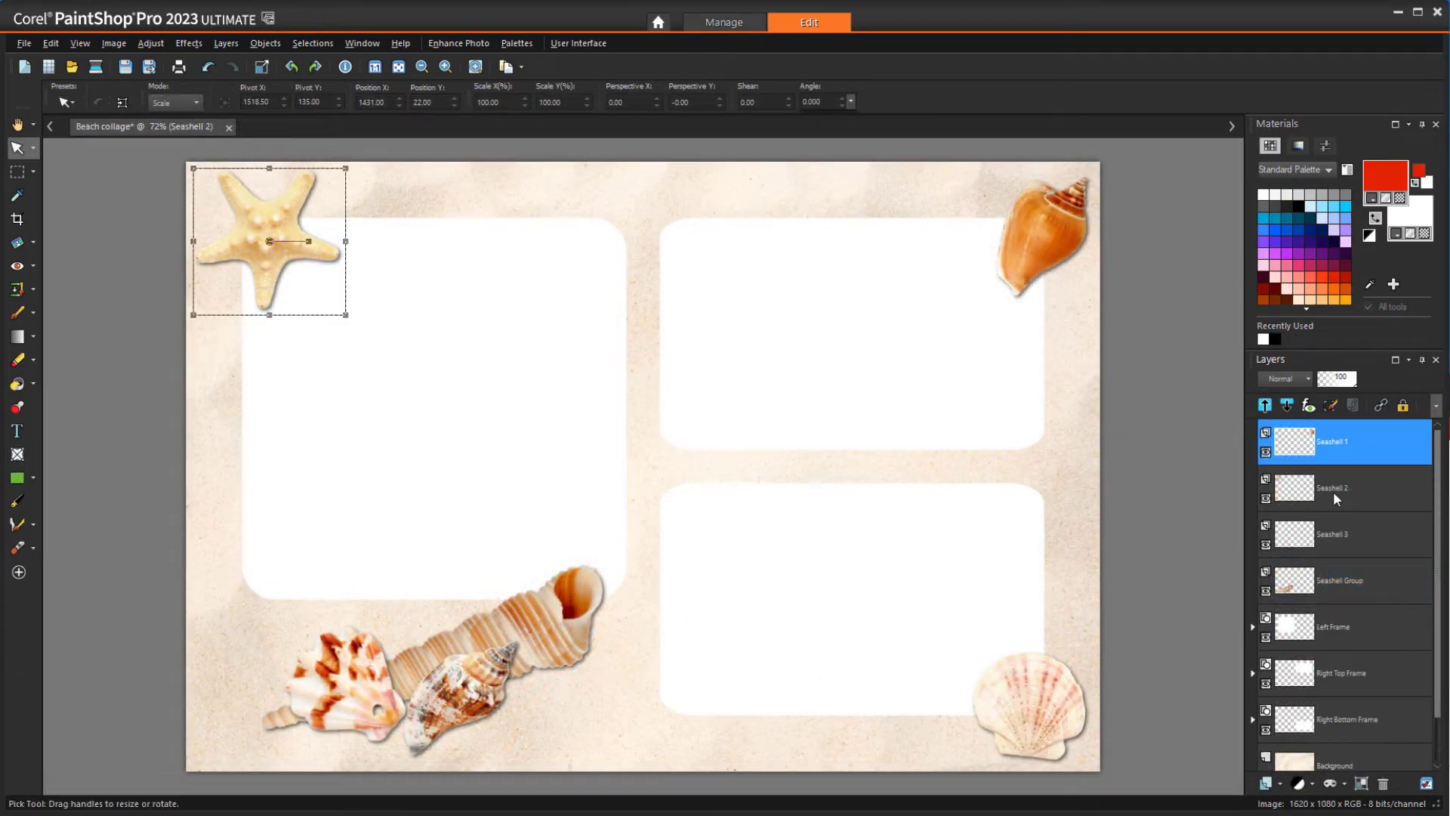
pyautogui.click(1342, 531)
pyautogui.click(1374, 573)
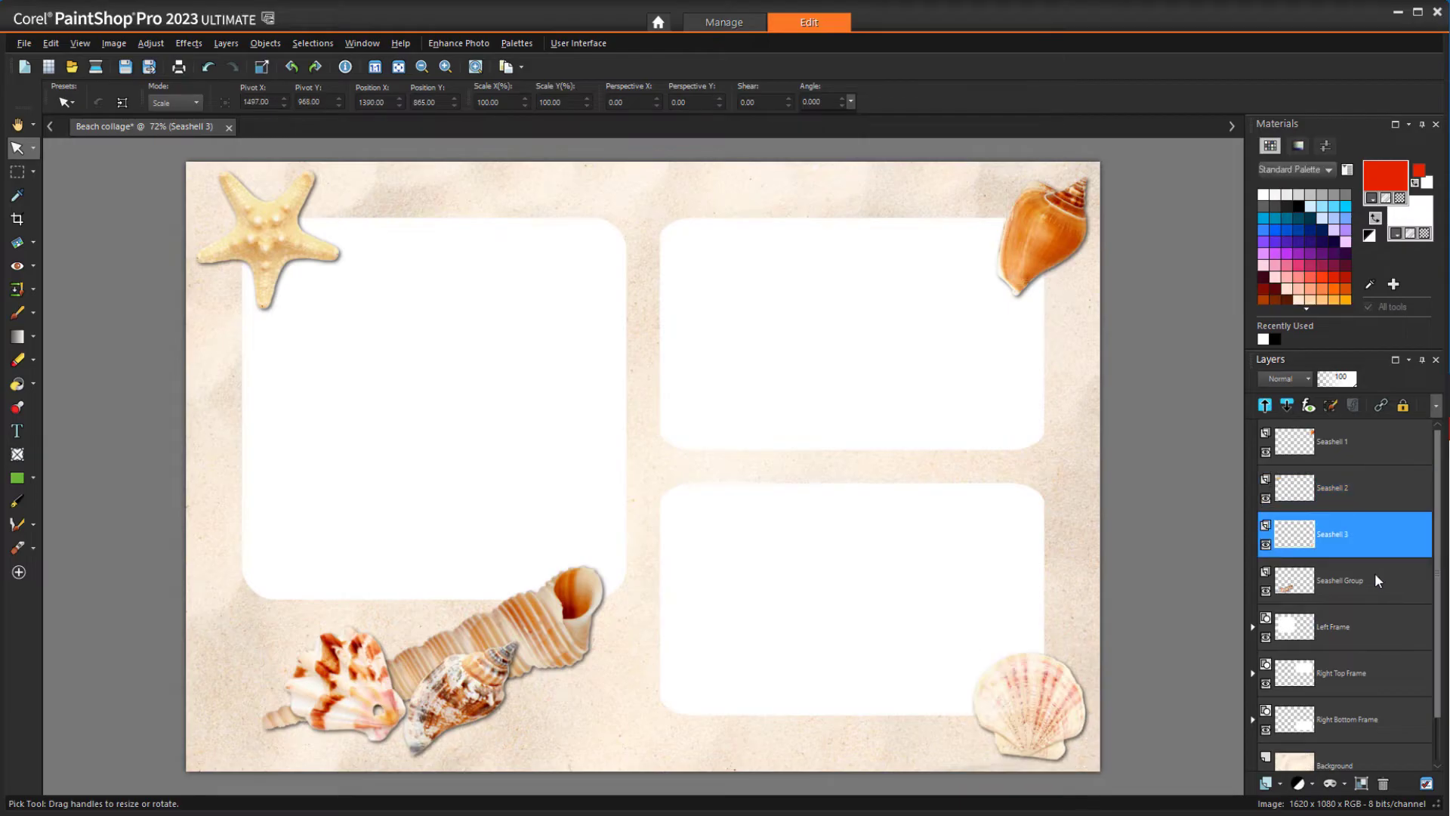
pyautogui.click(1363, 627)
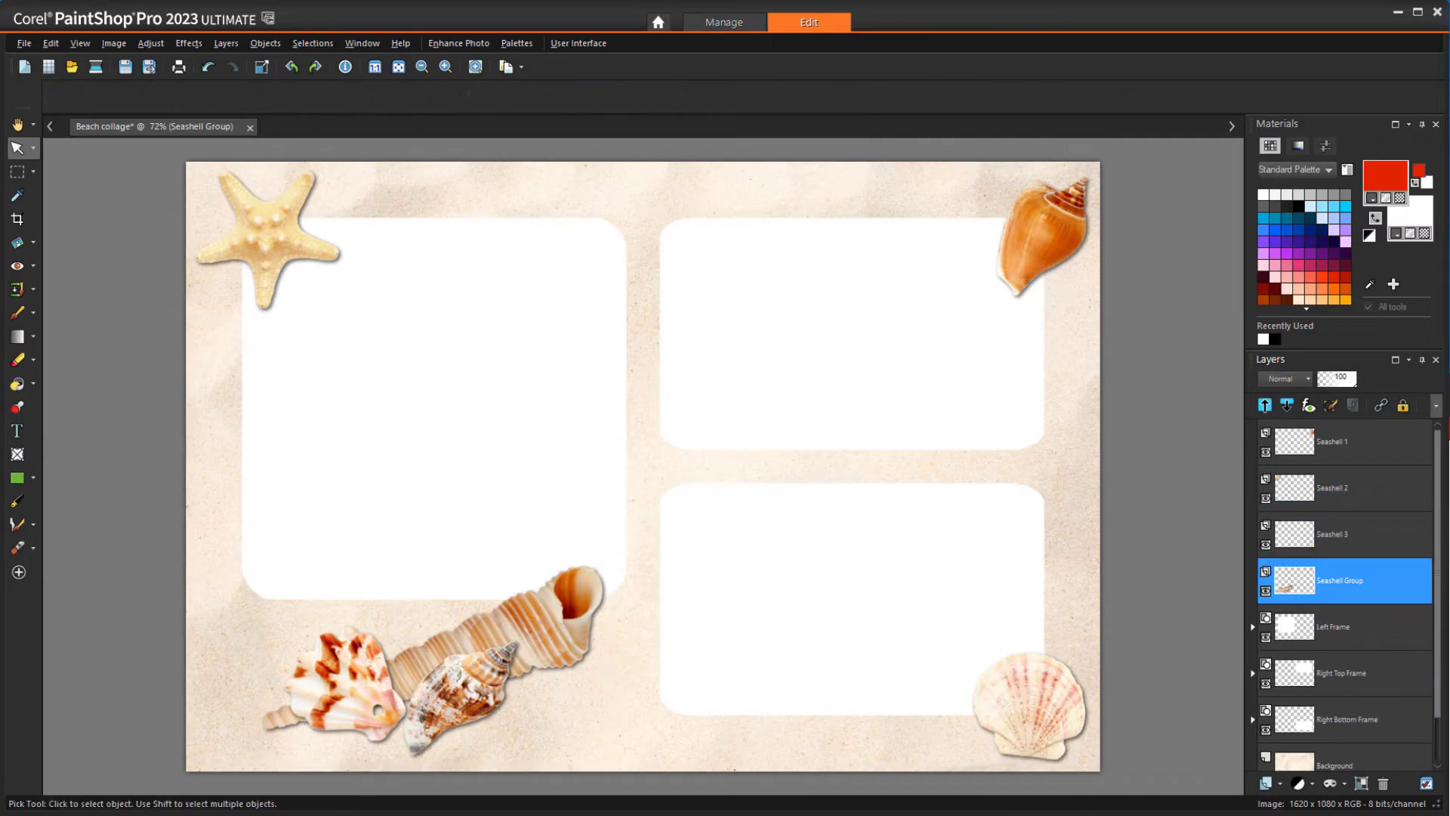
pyautogui.click(1382, 669)
pyautogui.click(1395, 722)
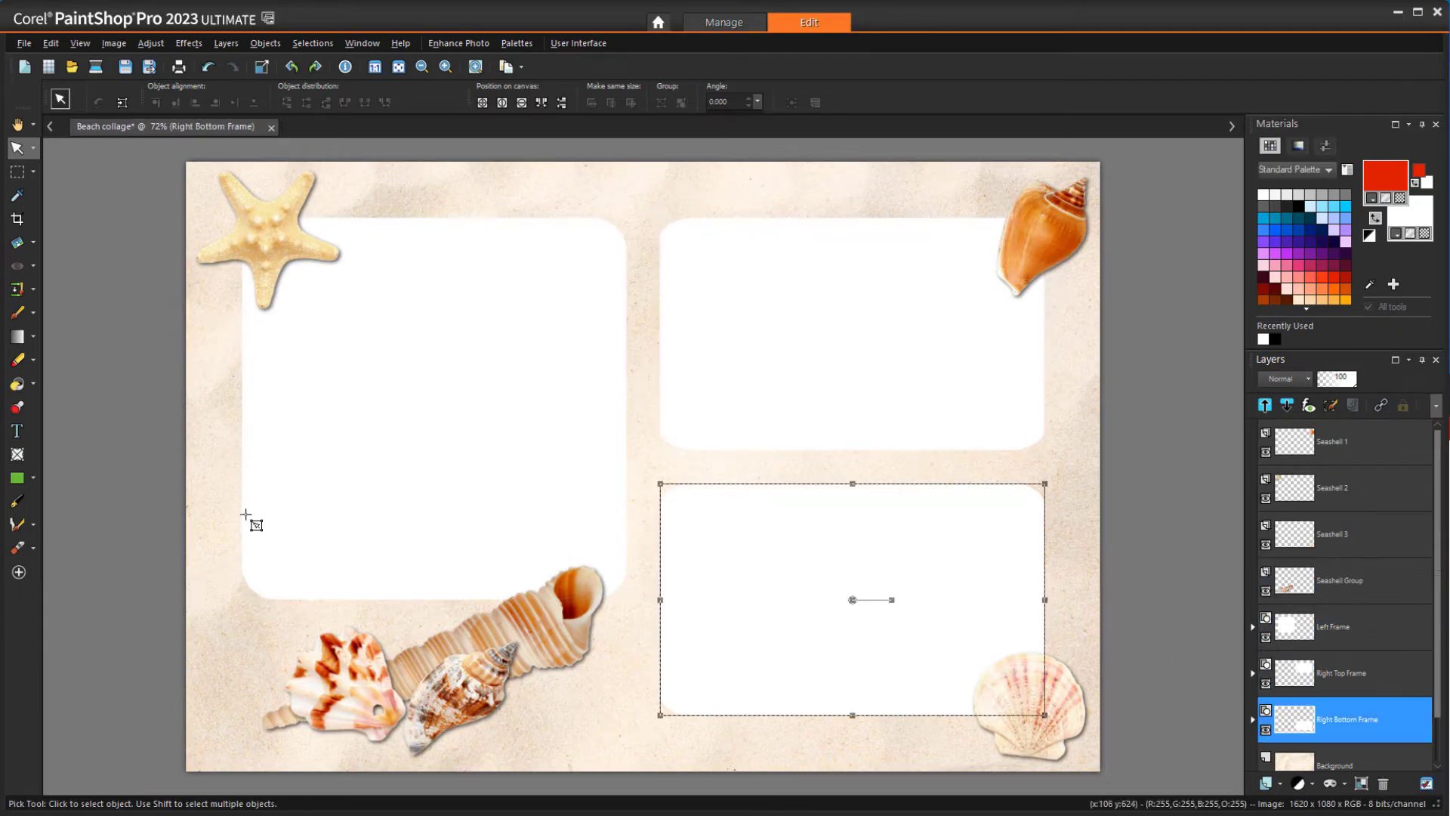
# Choose the rectangle frame shape and select the bottom-right rectangle
pyautogui.click(36, 476)
pyautogui.click(93, 503)
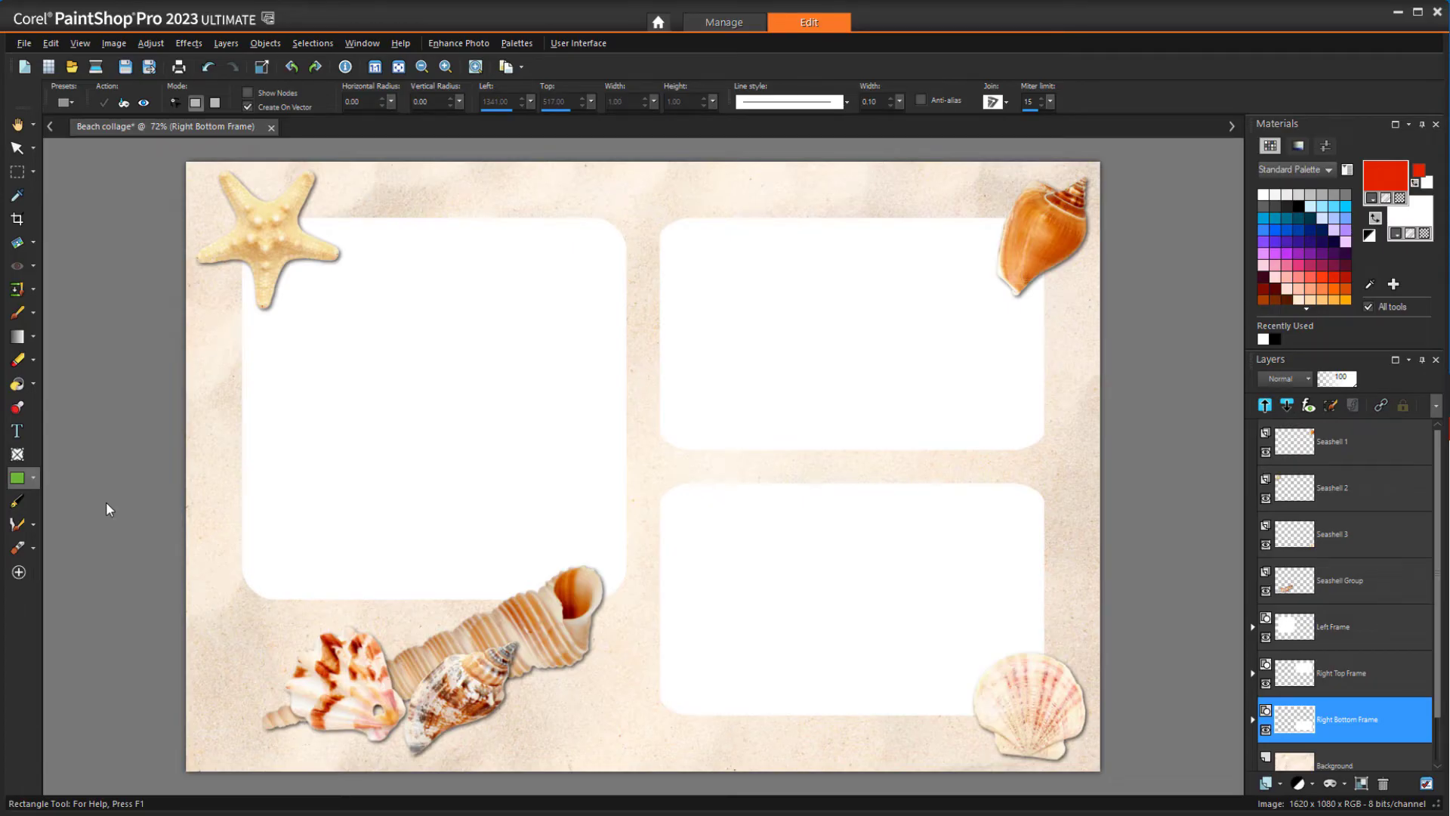
pyautogui.click(17, 148)
pyautogui.click(835, 521)
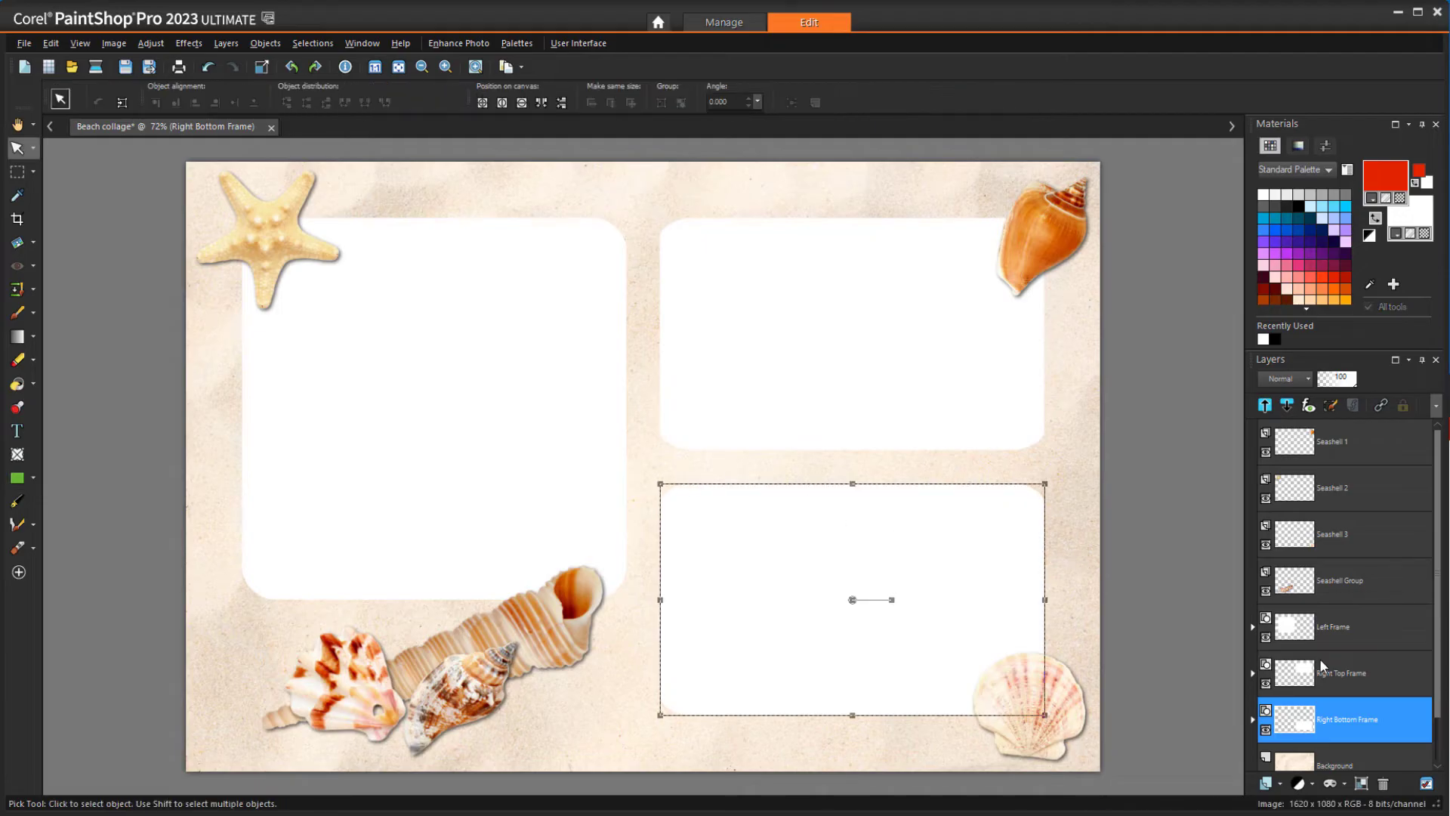
# Convert the left rectangle Corel_11_074 in the Left Frame group into an image frame
pyautogui.click(1253, 627)
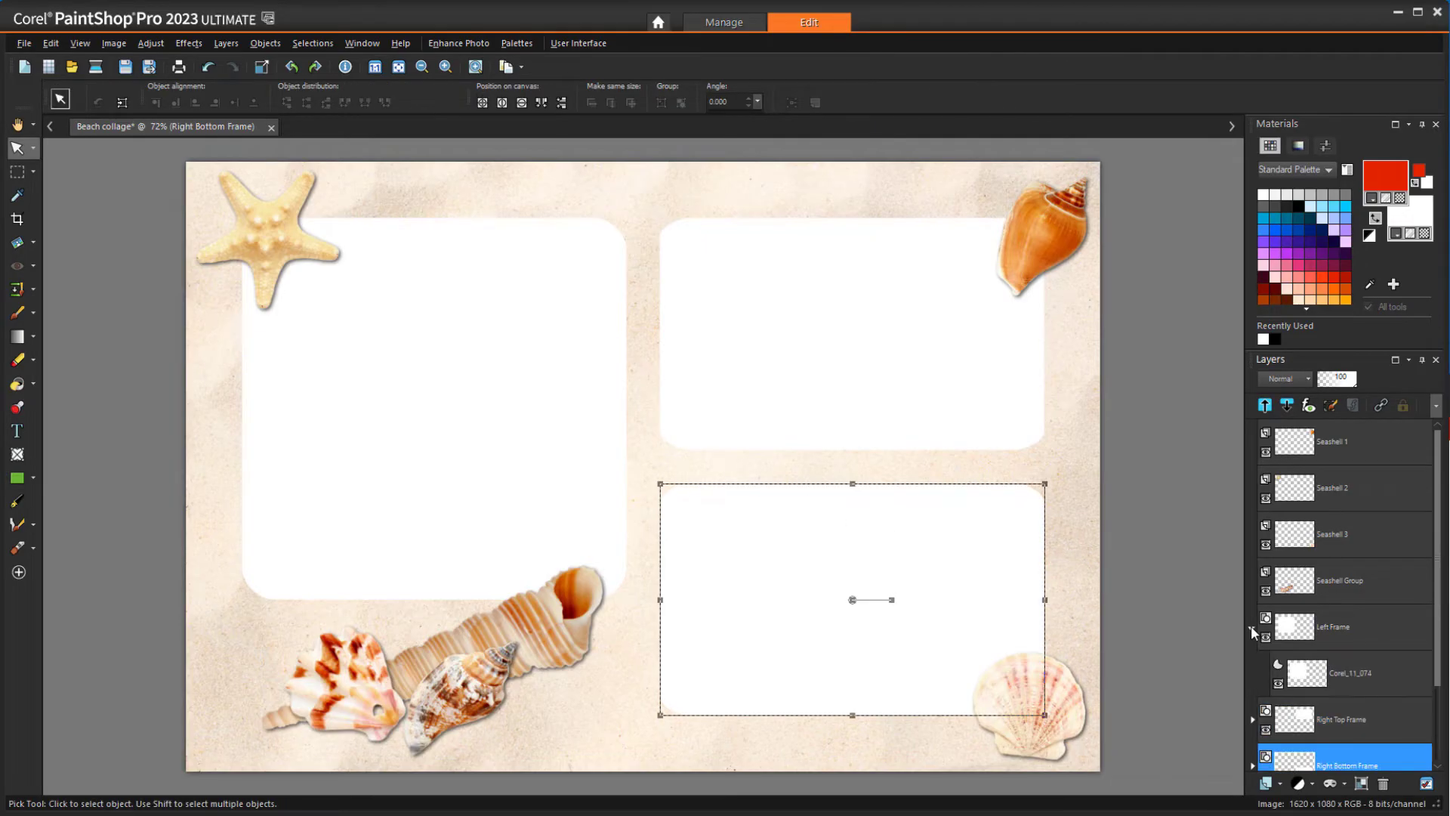
pyautogui.click(1344, 678)
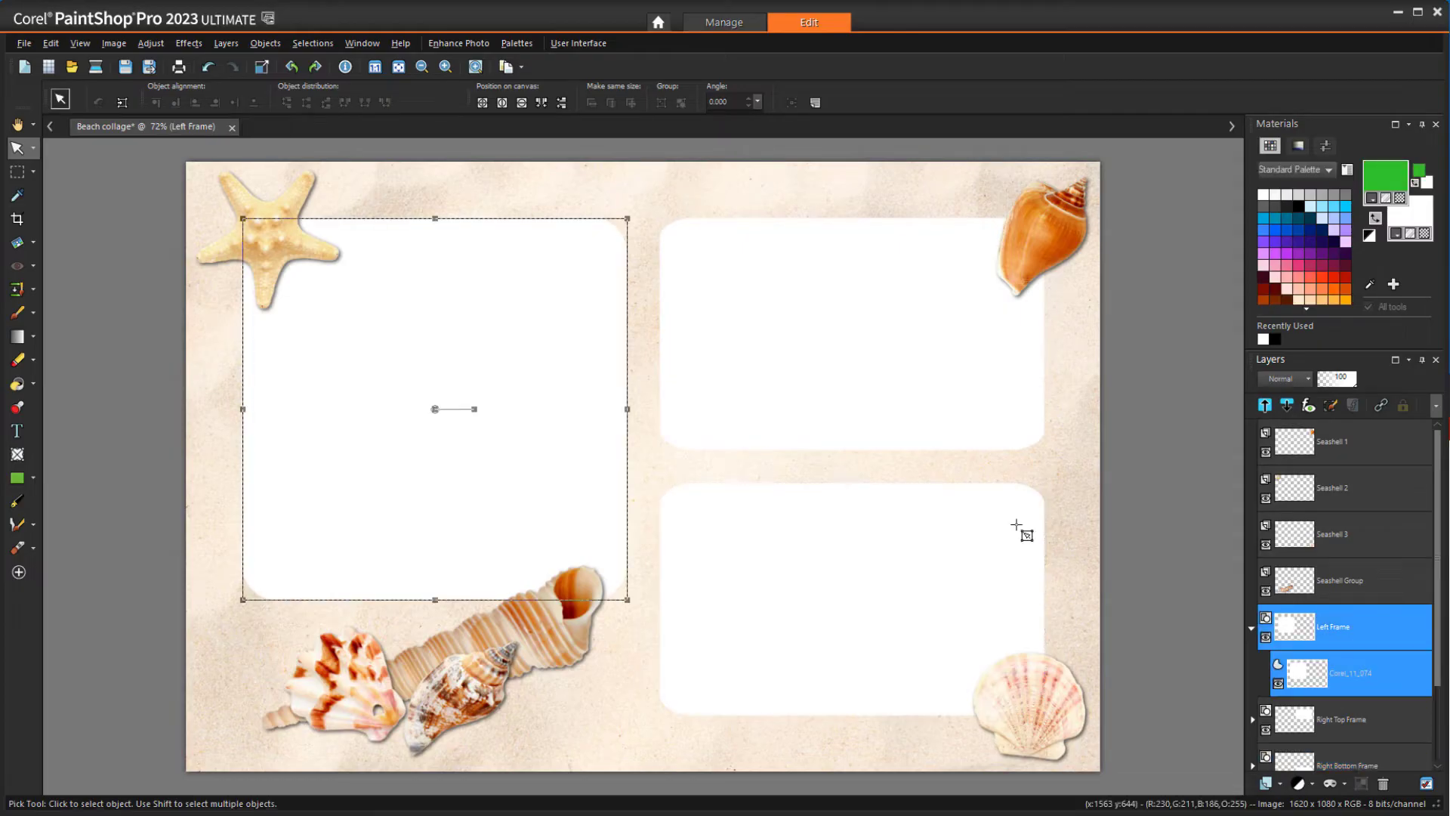
pyautogui.click(17, 478)
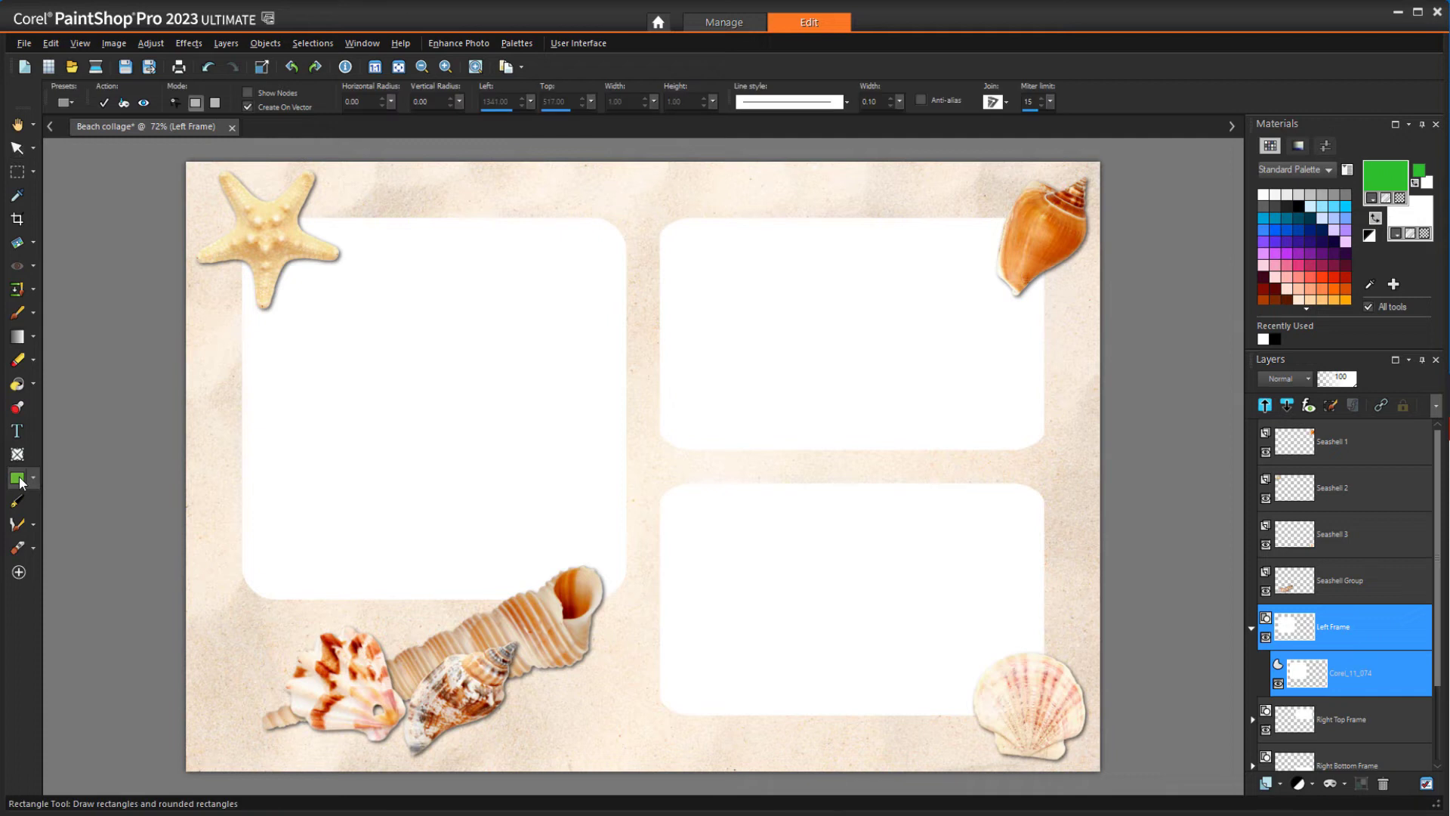
pyautogui.rightClick(263, 441)
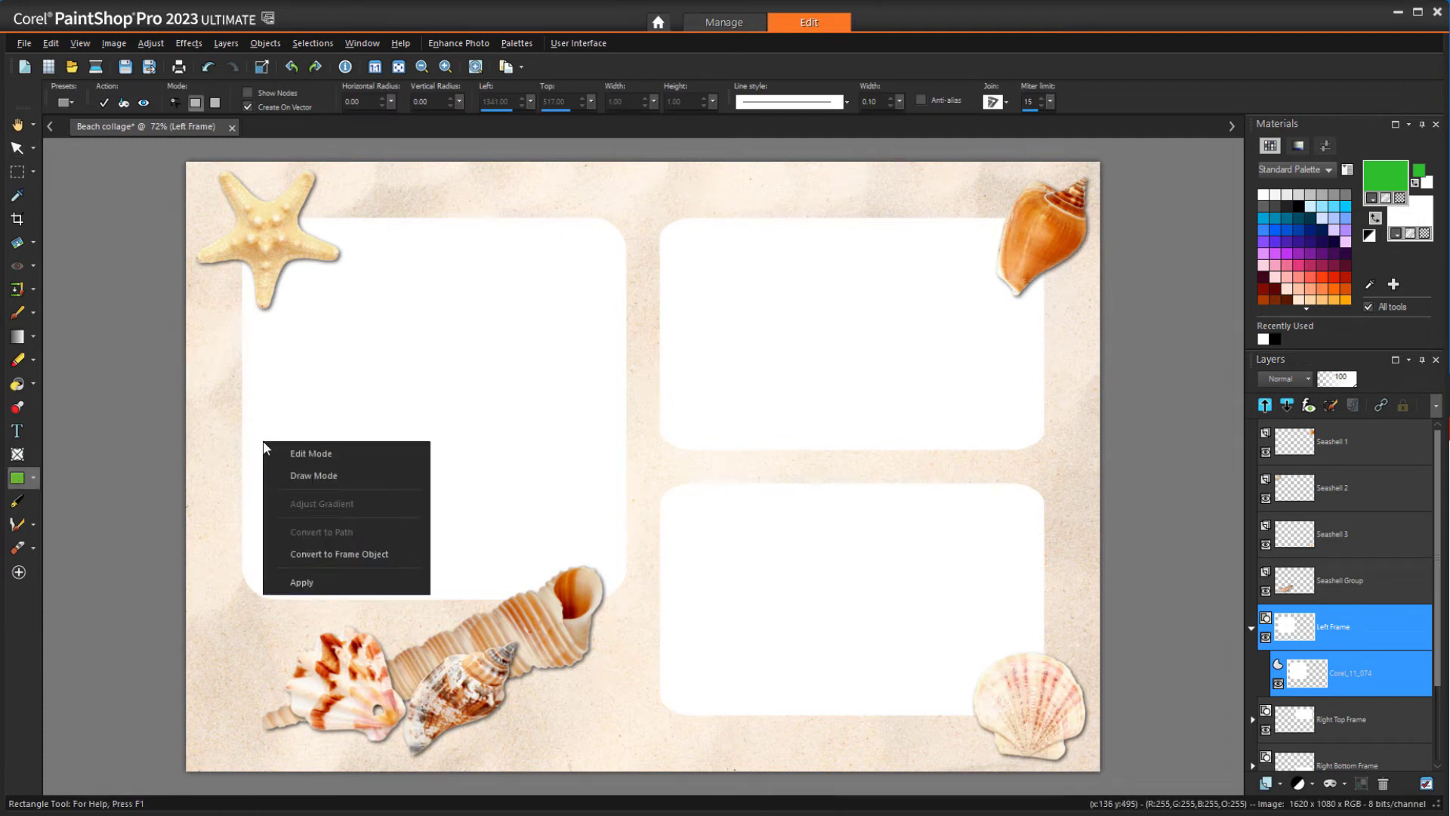
pyautogui.click(401, 553)
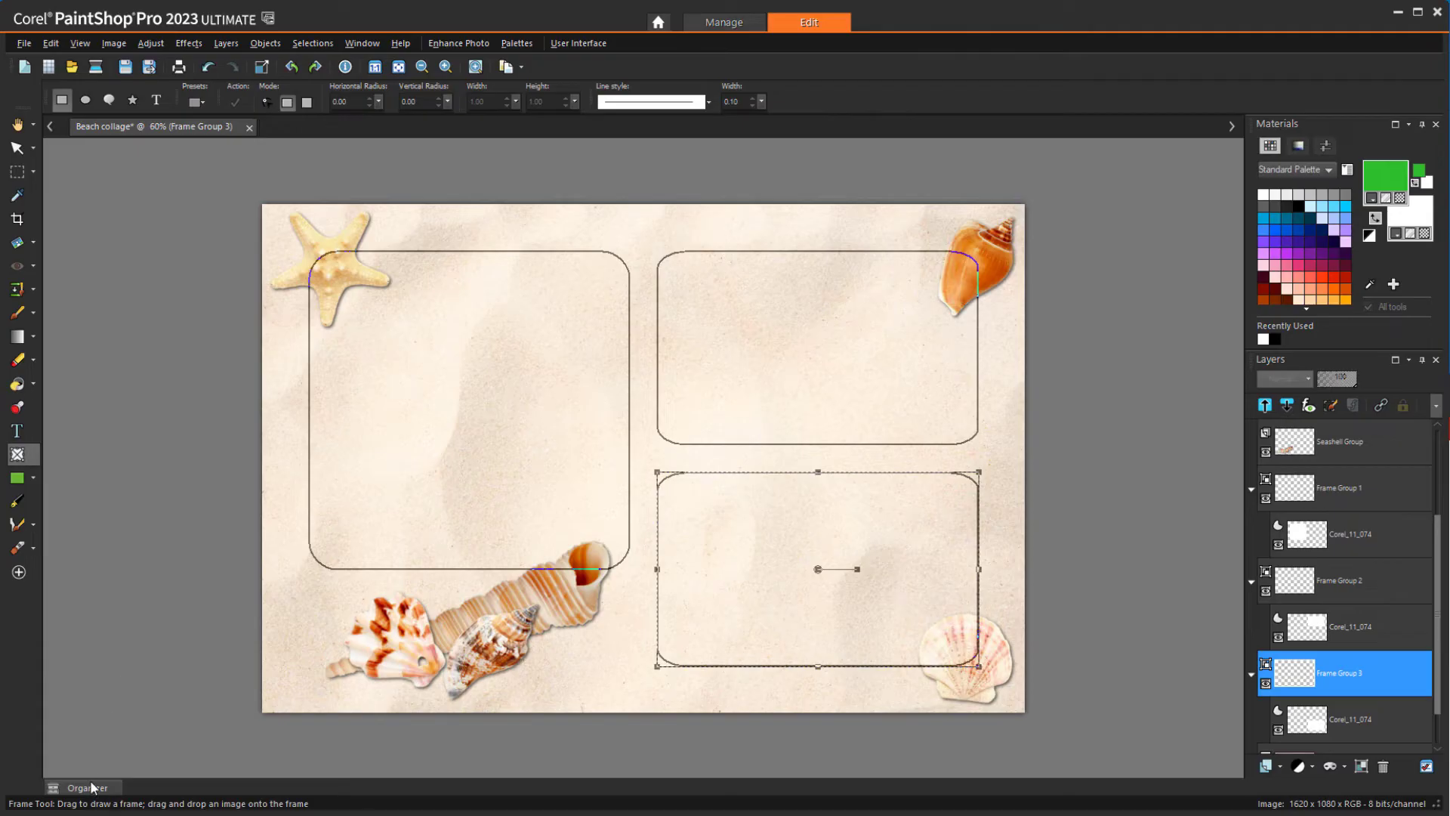
# Fill the left, top-right and bottom-right frames with the couple, three-friends and piggyback photos from the Organizer
pyautogui.click(89, 787)
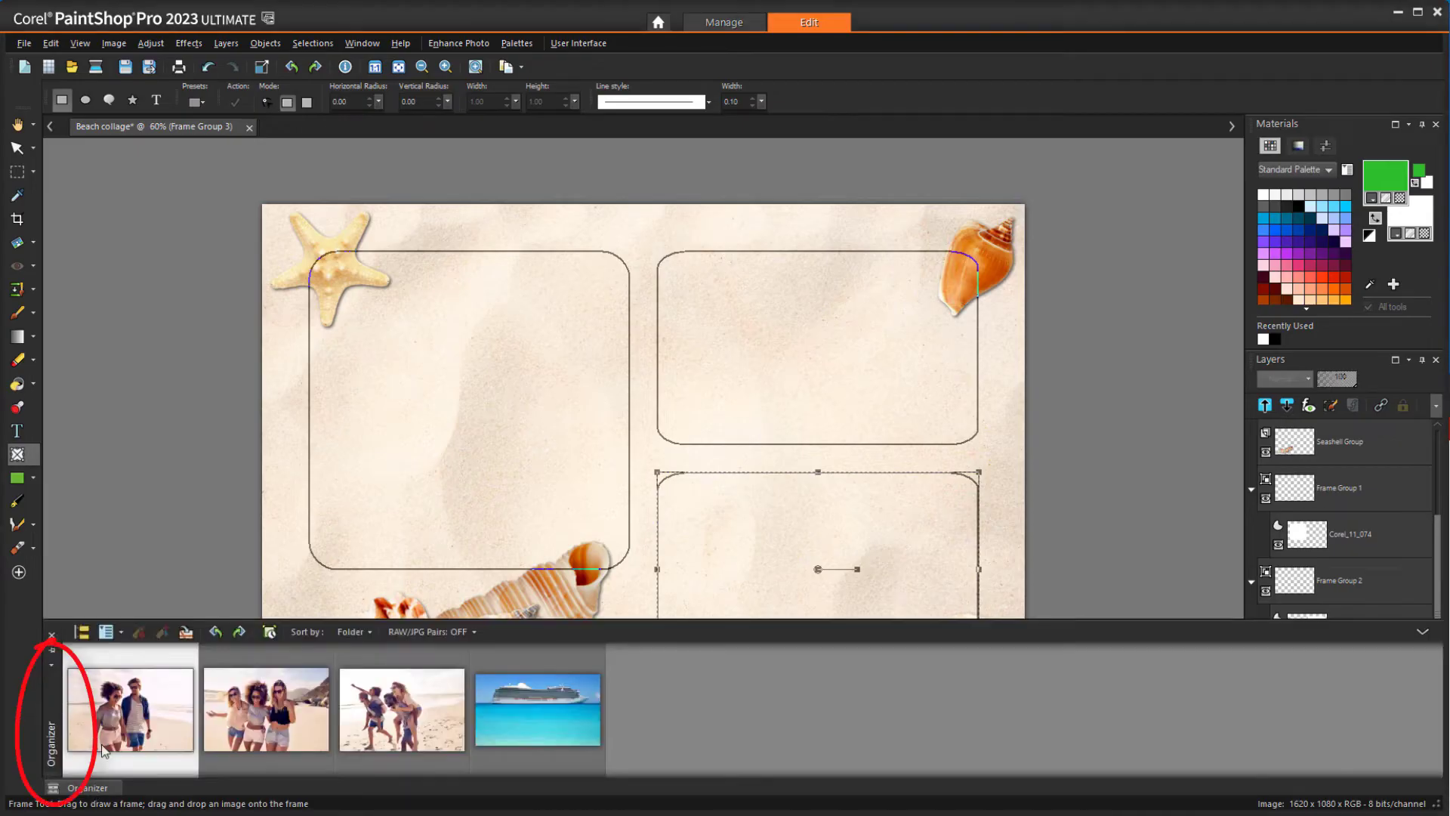
pyautogui.click(51, 650)
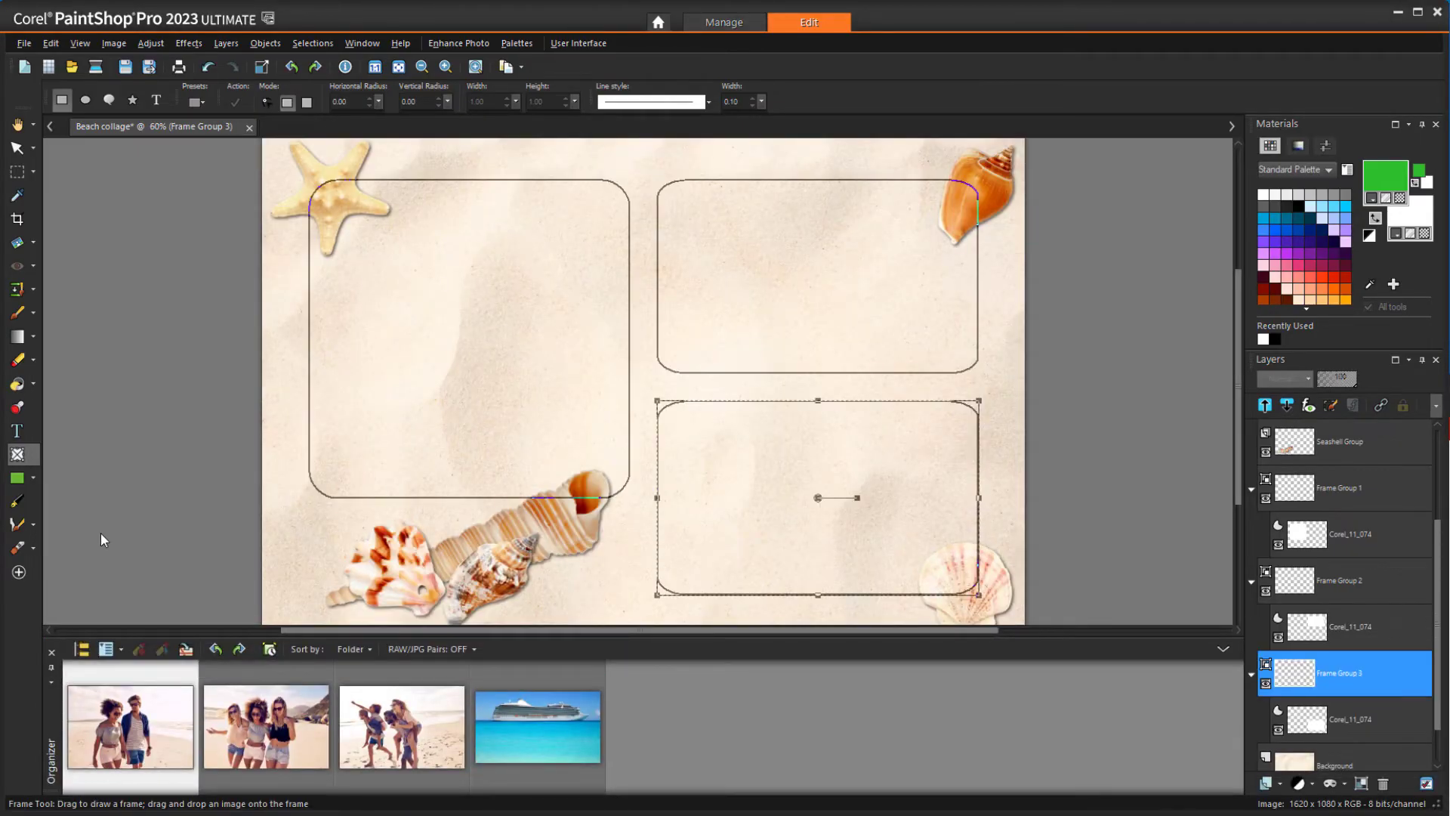
pyautogui.moveTo(130, 725); pyautogui.dragTo(431, 351)
pyautogui.moveTo(266, 725); pyautogui.dragTo(814, 269)
pyautogui.moveTo(402, 725); pyautogui.dragTo(806, 491)
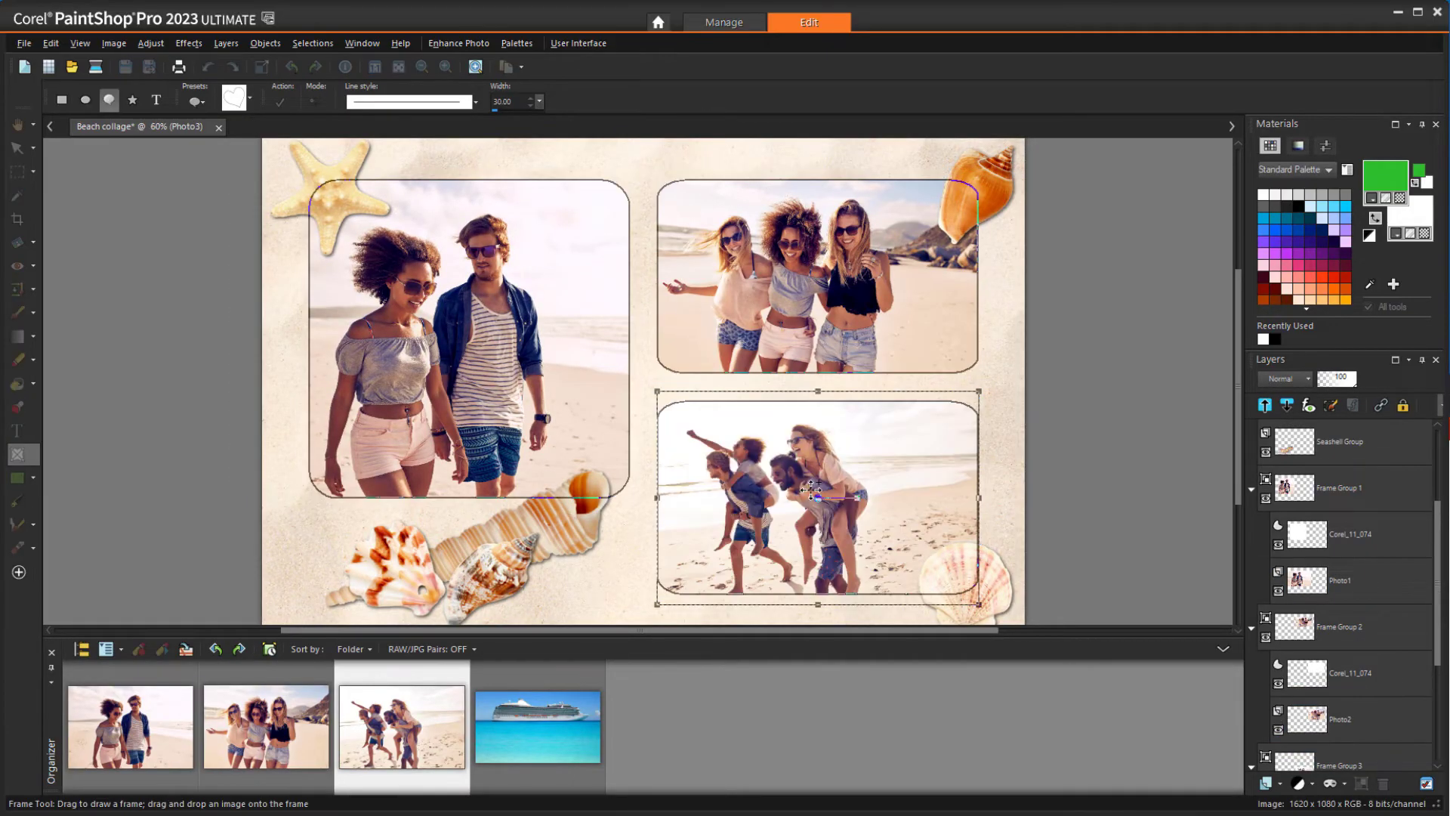
pyautogui.click(51, 669)
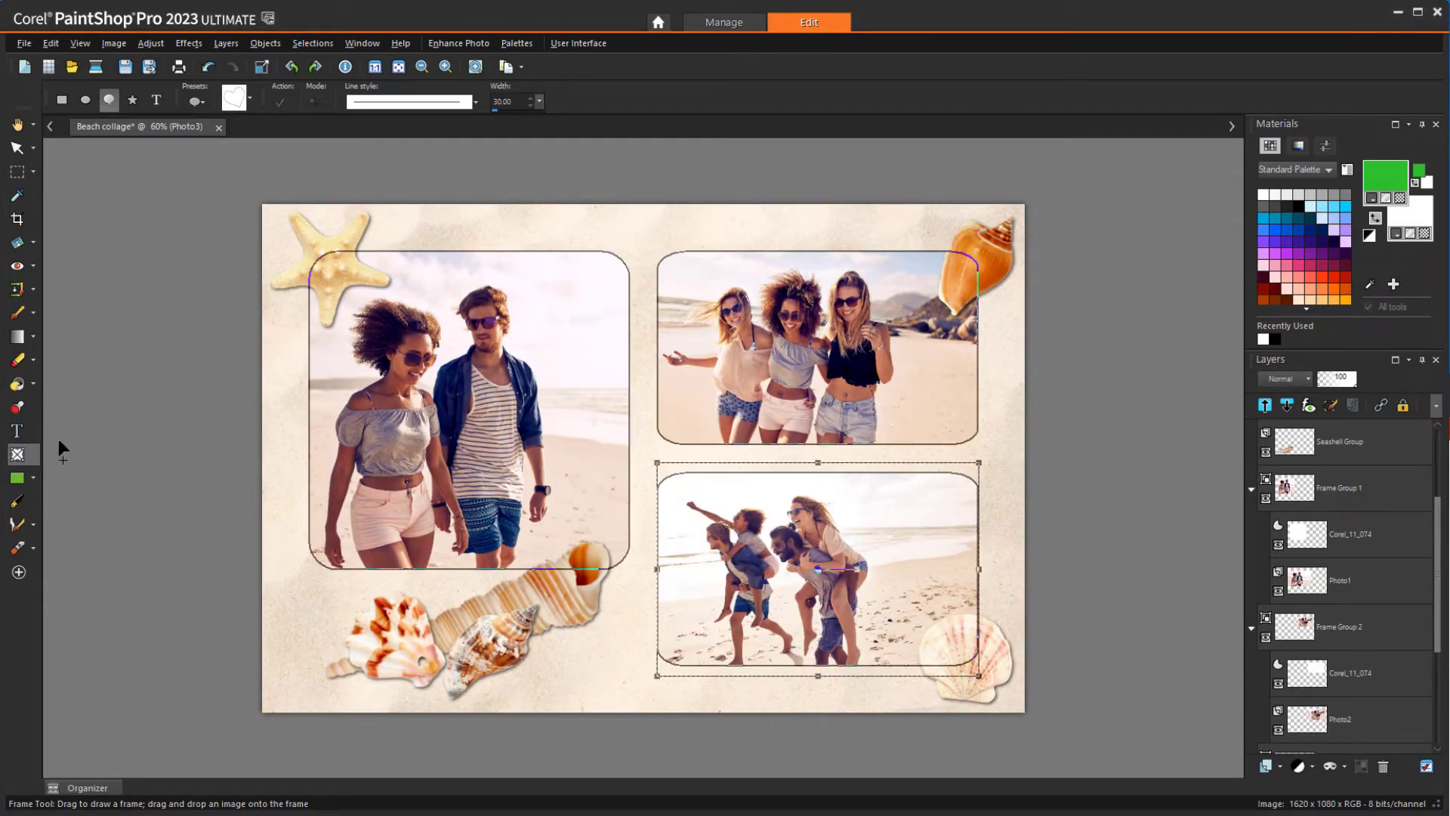
# Create a 'Summer!' text frame at the collage's lower left
pyautogui.click(156, 99)
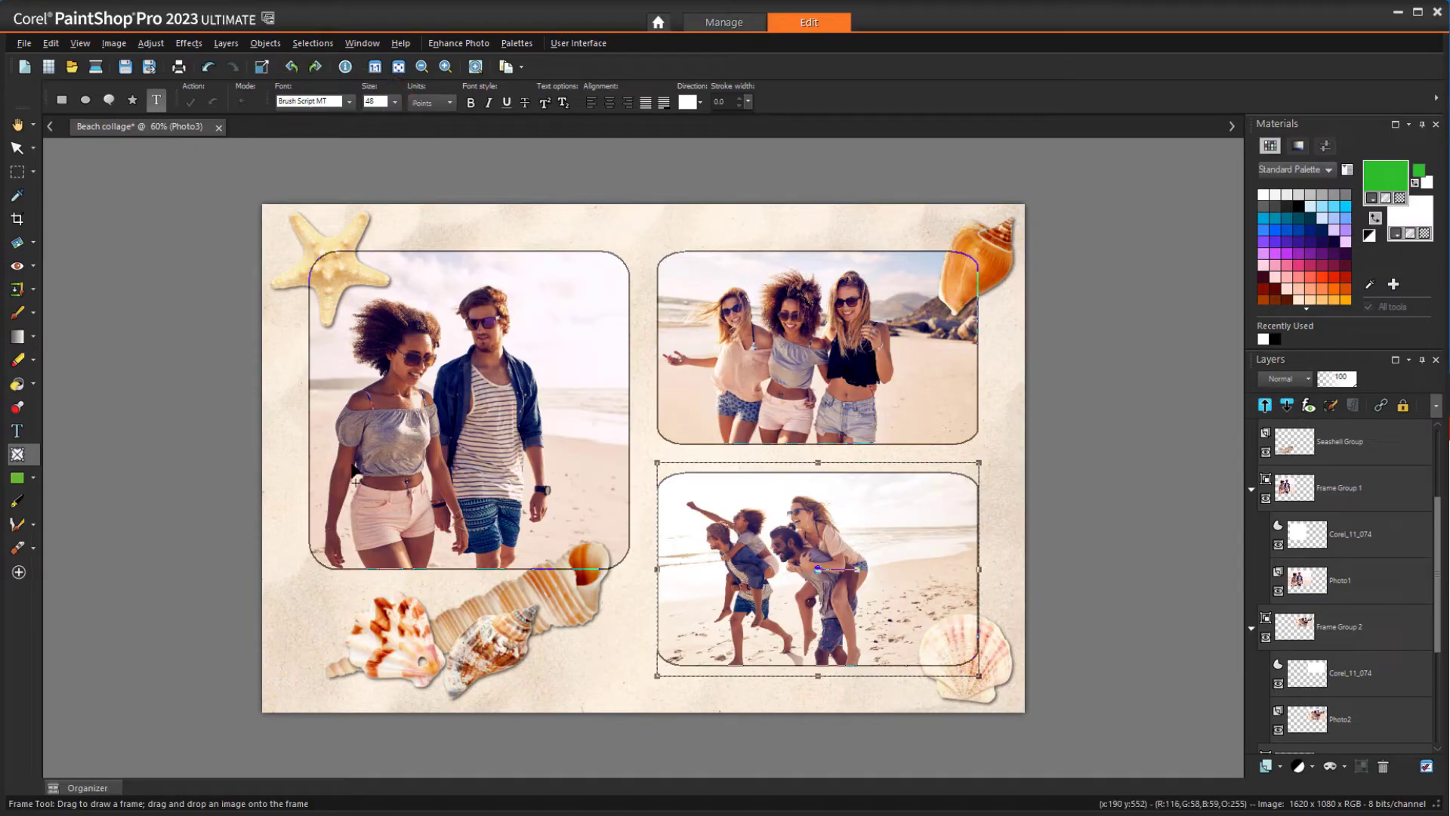
pyautogui.click(315, 627)
pyautogui.write('Sammer')
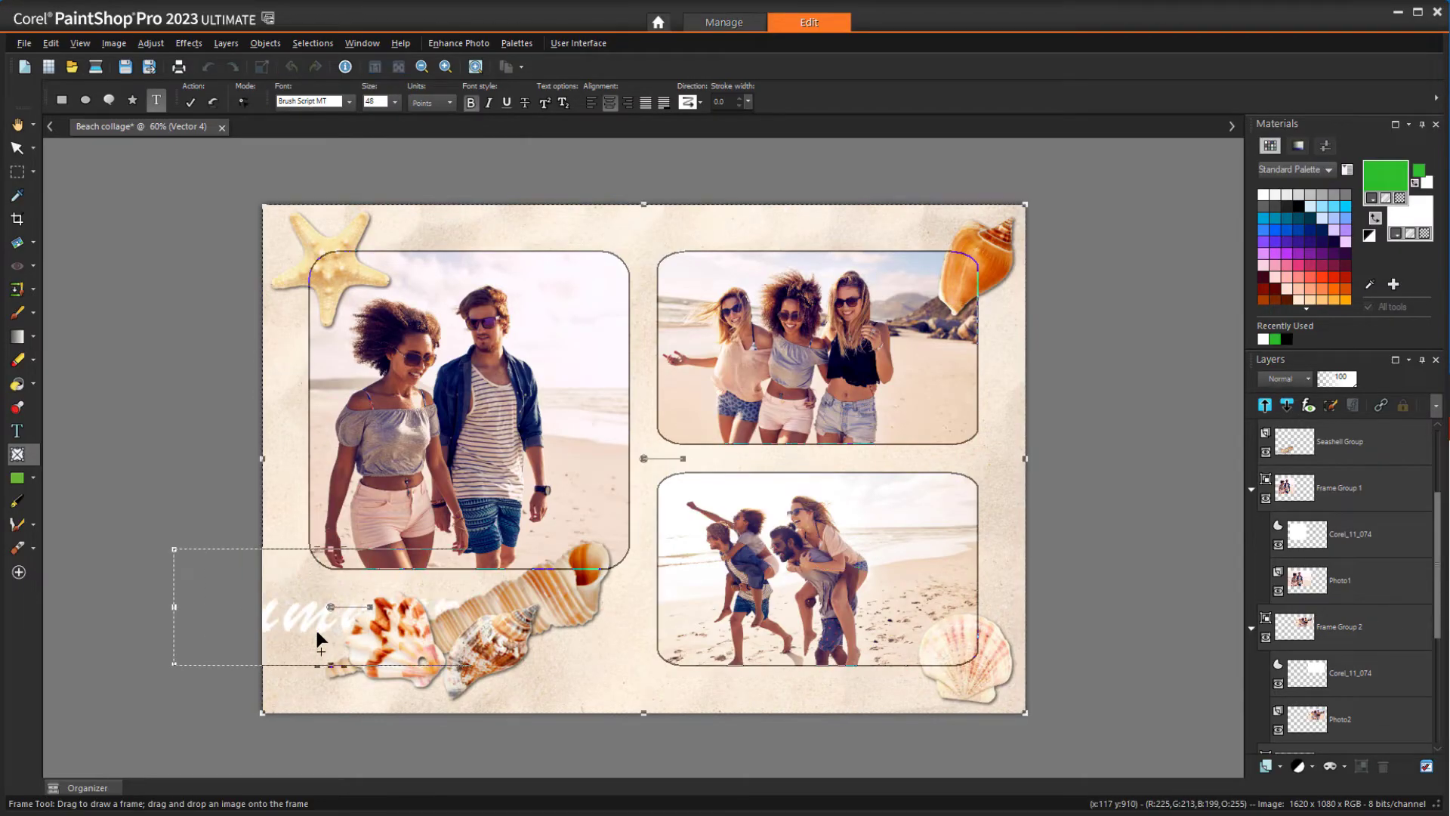
pyautogui.press('Return')
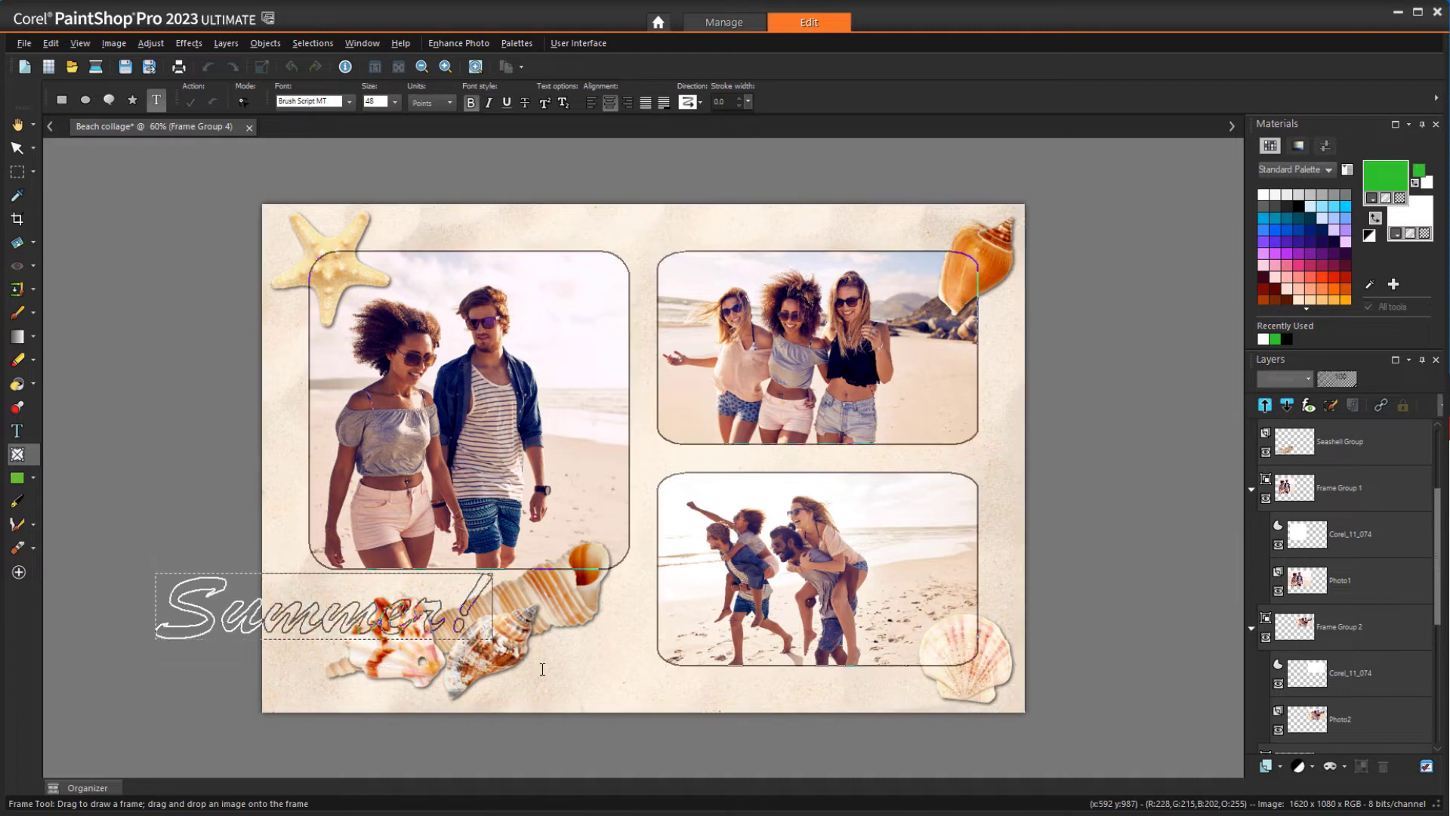
pyautogui.scroll(-2, 1442, 731)
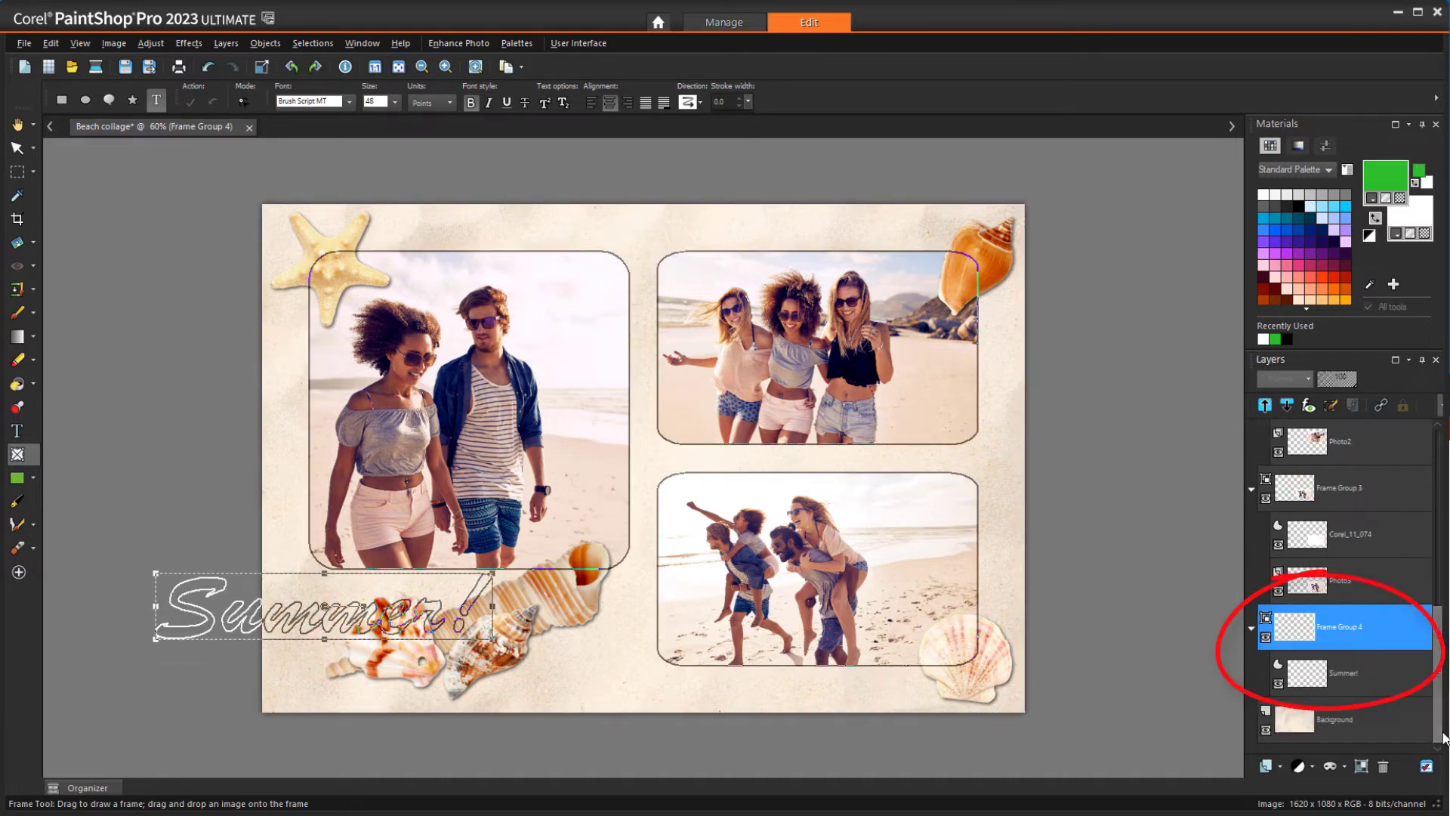
# Move Frame Group 4 to the top, place it over the seashells, and fill it with the cruise water photo
pyautogui.moveTo(1329, 627); pyautogui.dragTo(1337, 429)
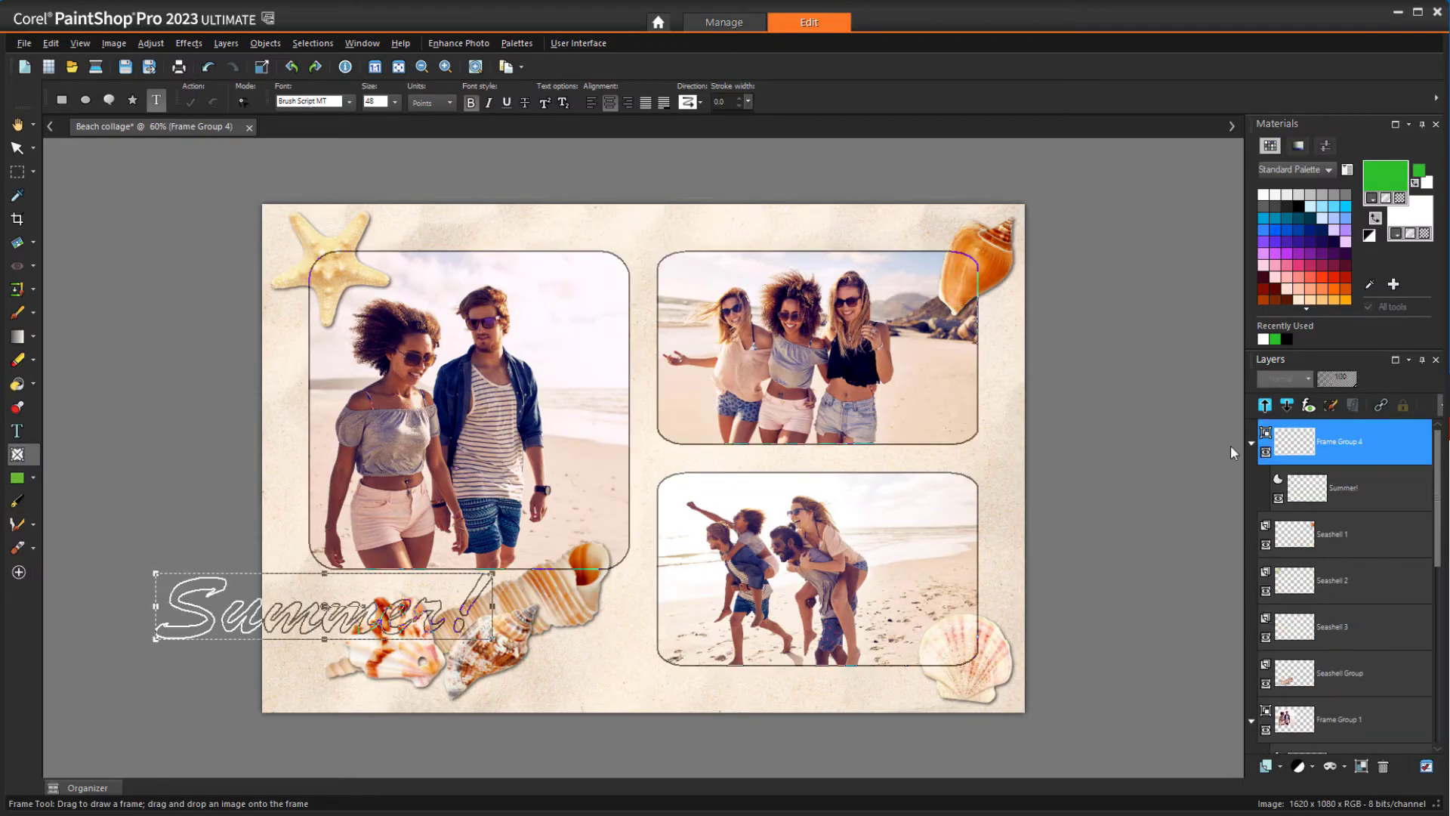
pyautogui.moveTo(329, 607); pyautogui.dragTo(463, 628)
pyautogui.click(85, 788)
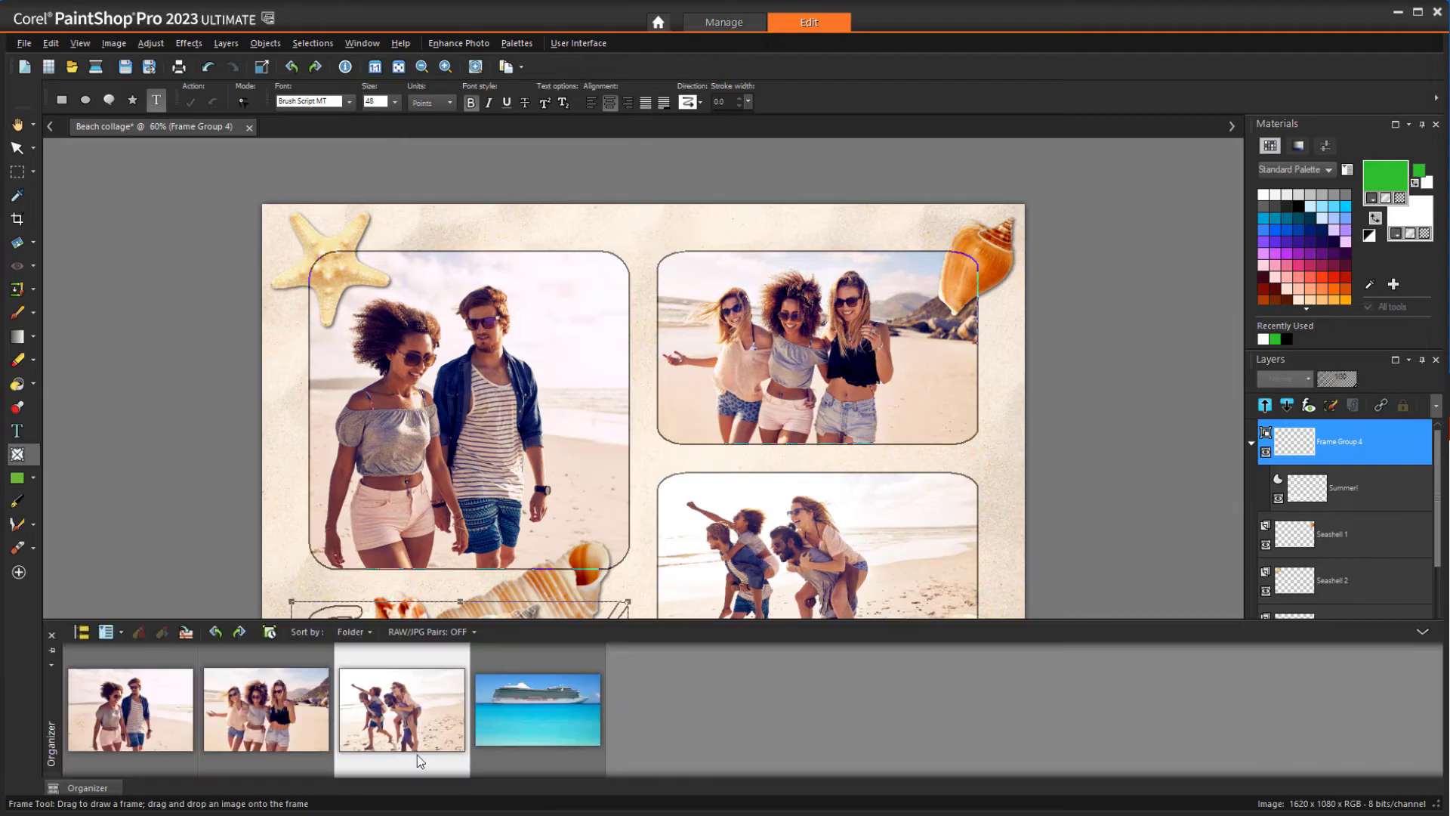
pyautogui.moveTo(534, 659); pyautogui.dragTo(475, 641)
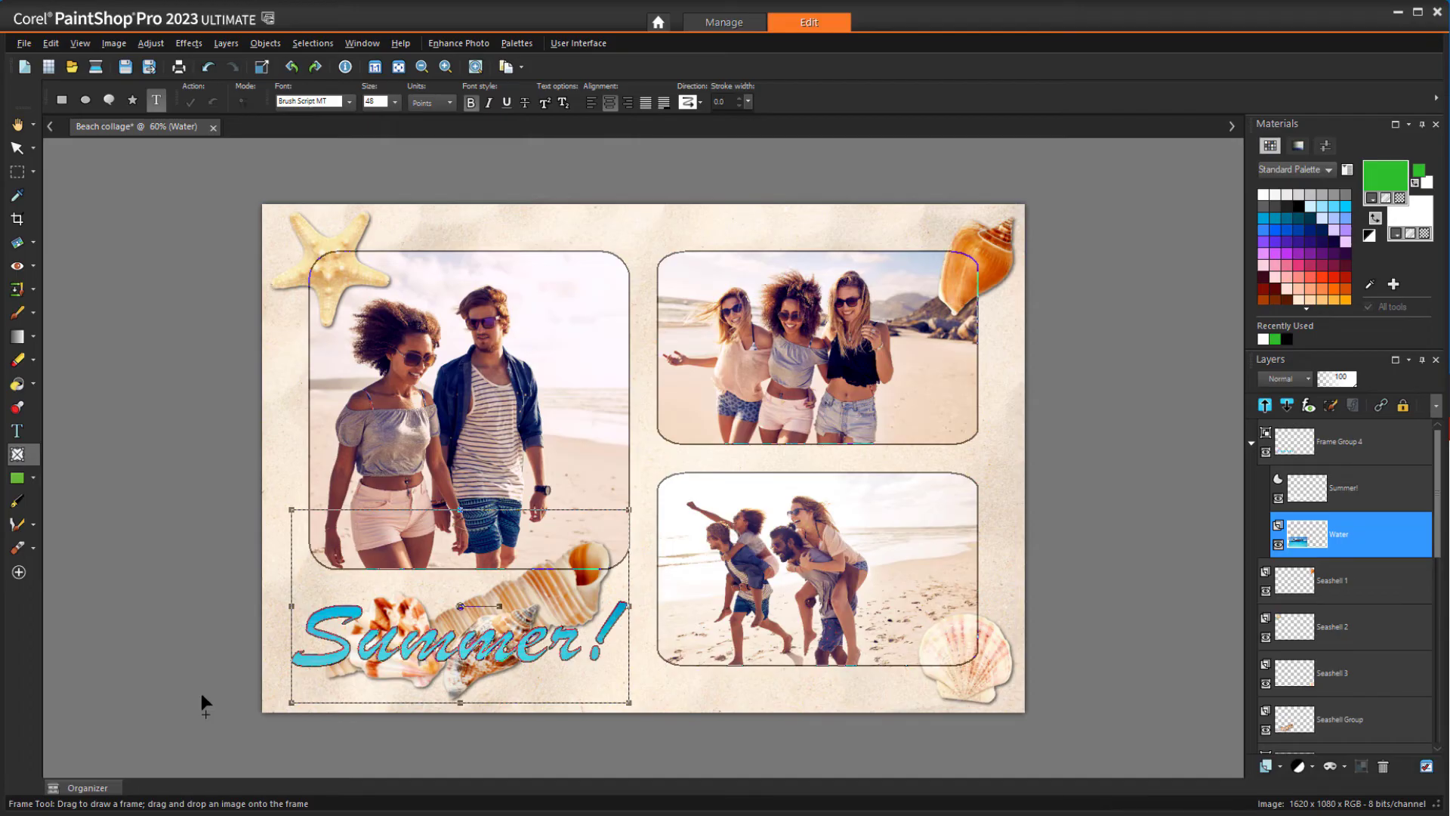
# Tilt the Summer! frame upward, then shrink and nudge the seashell cluster beside it
pyautogui.click(451, 648)
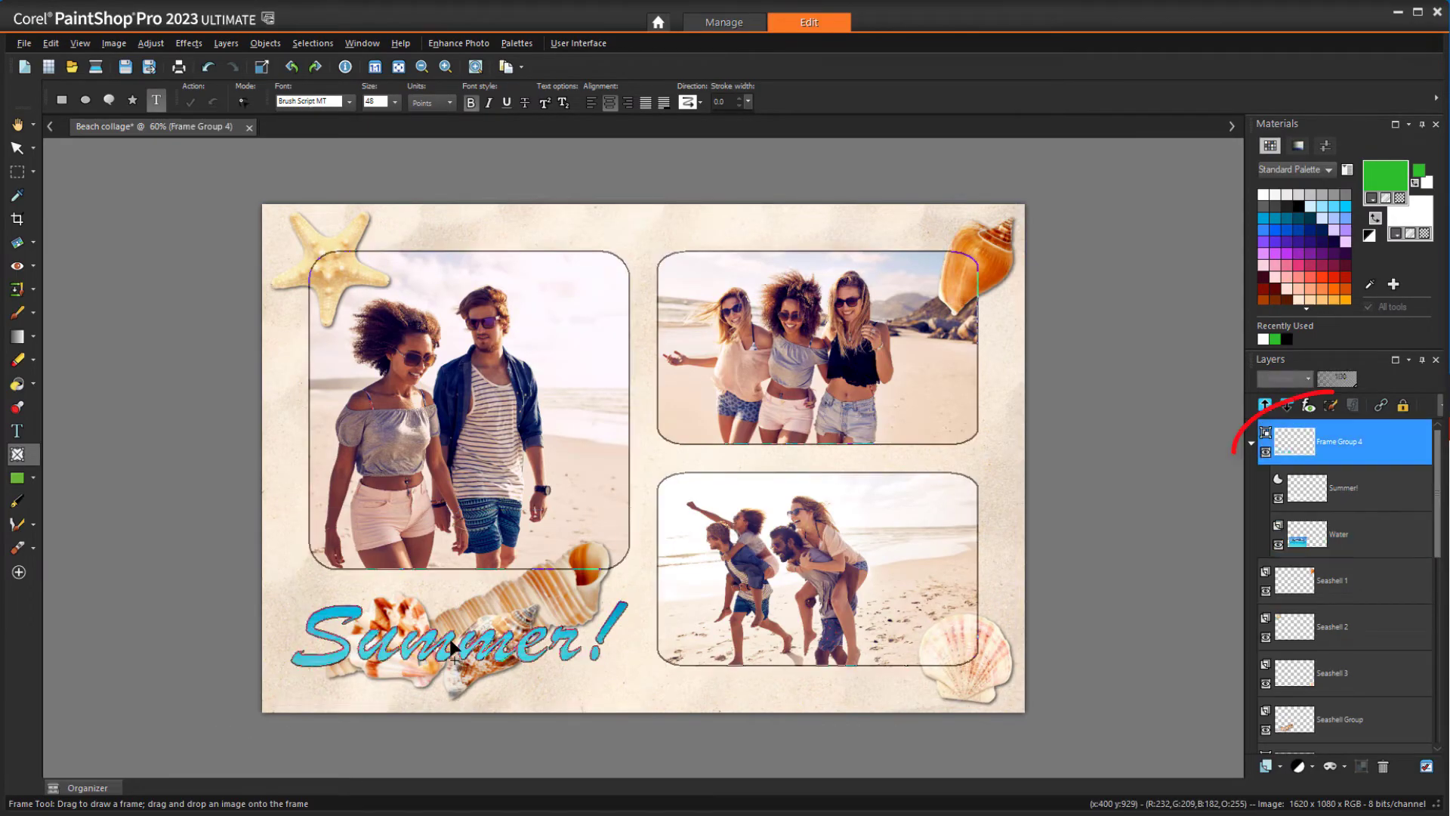
pyautogui.moveTo(501, 606); pyautogui.dragTo(494, 598)
pyautogui.scroll(-1, 1439, 587)
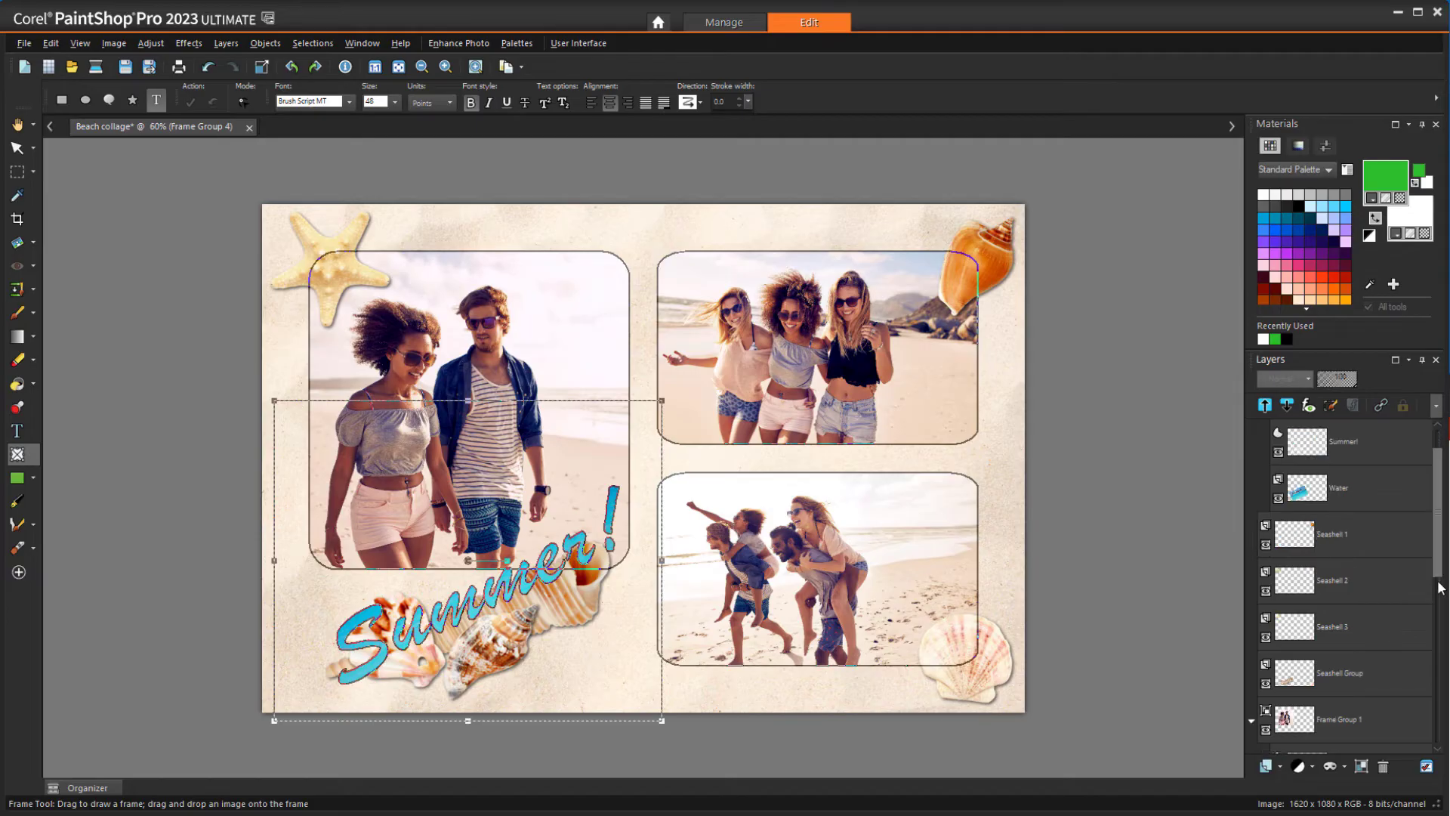
pyautogui.click(1344, 685)
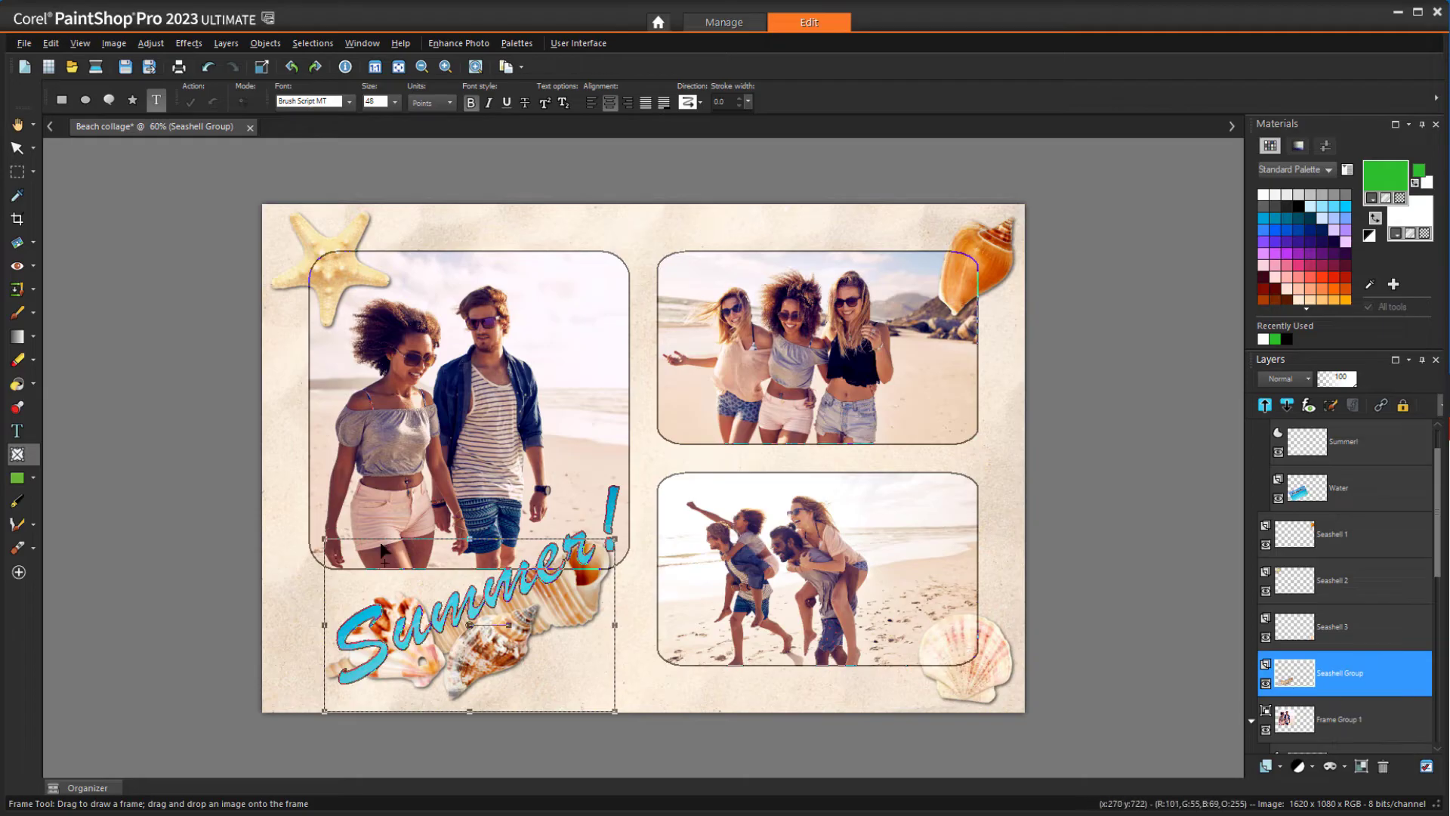
pyautogui.moveTo(325, 538); pyautogui.dragTo(429, 601)
pyautogui.moveTo(522, 659); pyautogui.dragTo(547, 649)
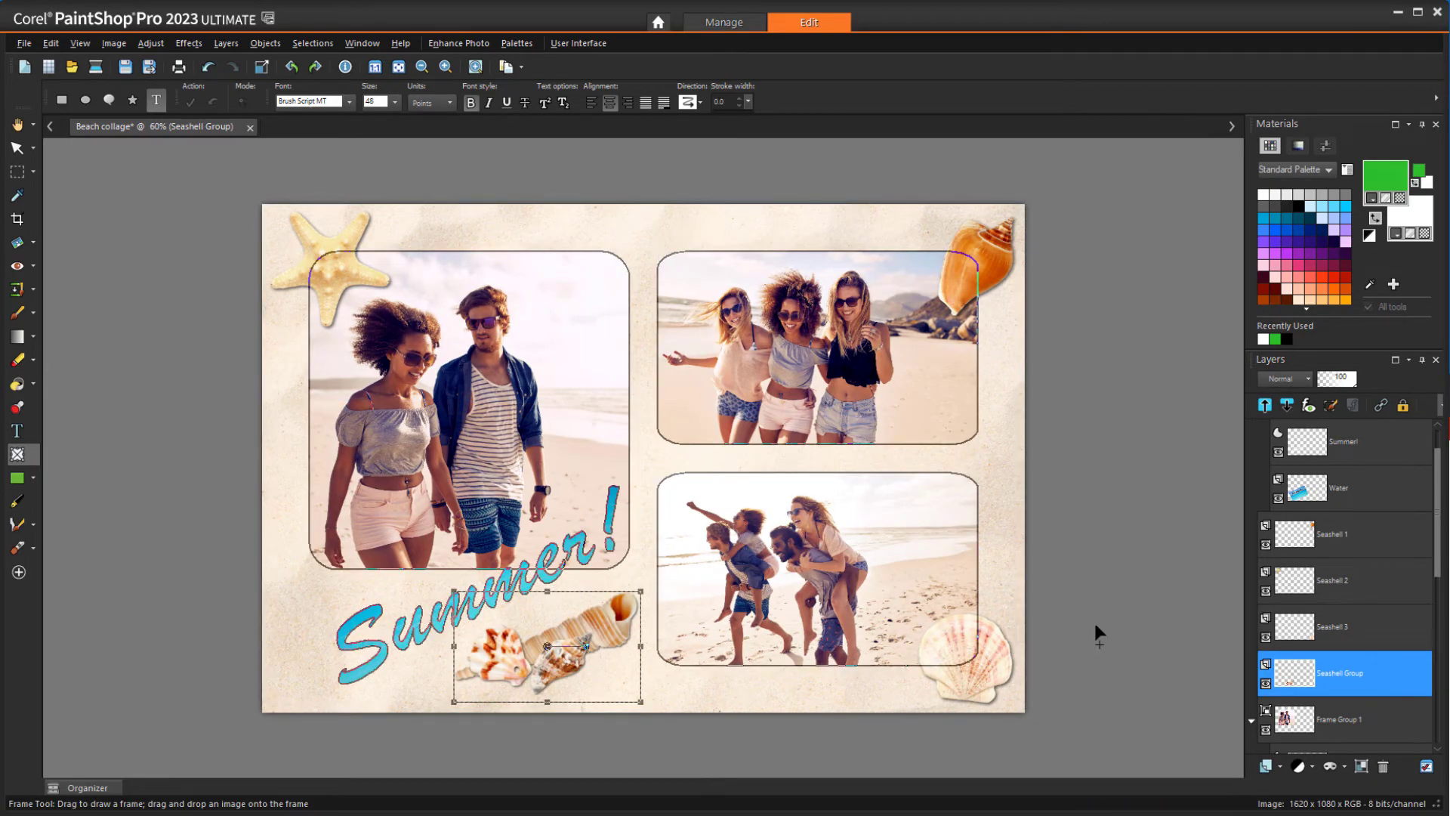
# Merge the Summer! Frame Group 4 into a single layer with Merge Group
pyautogui.scroll(1, 1441, 538)
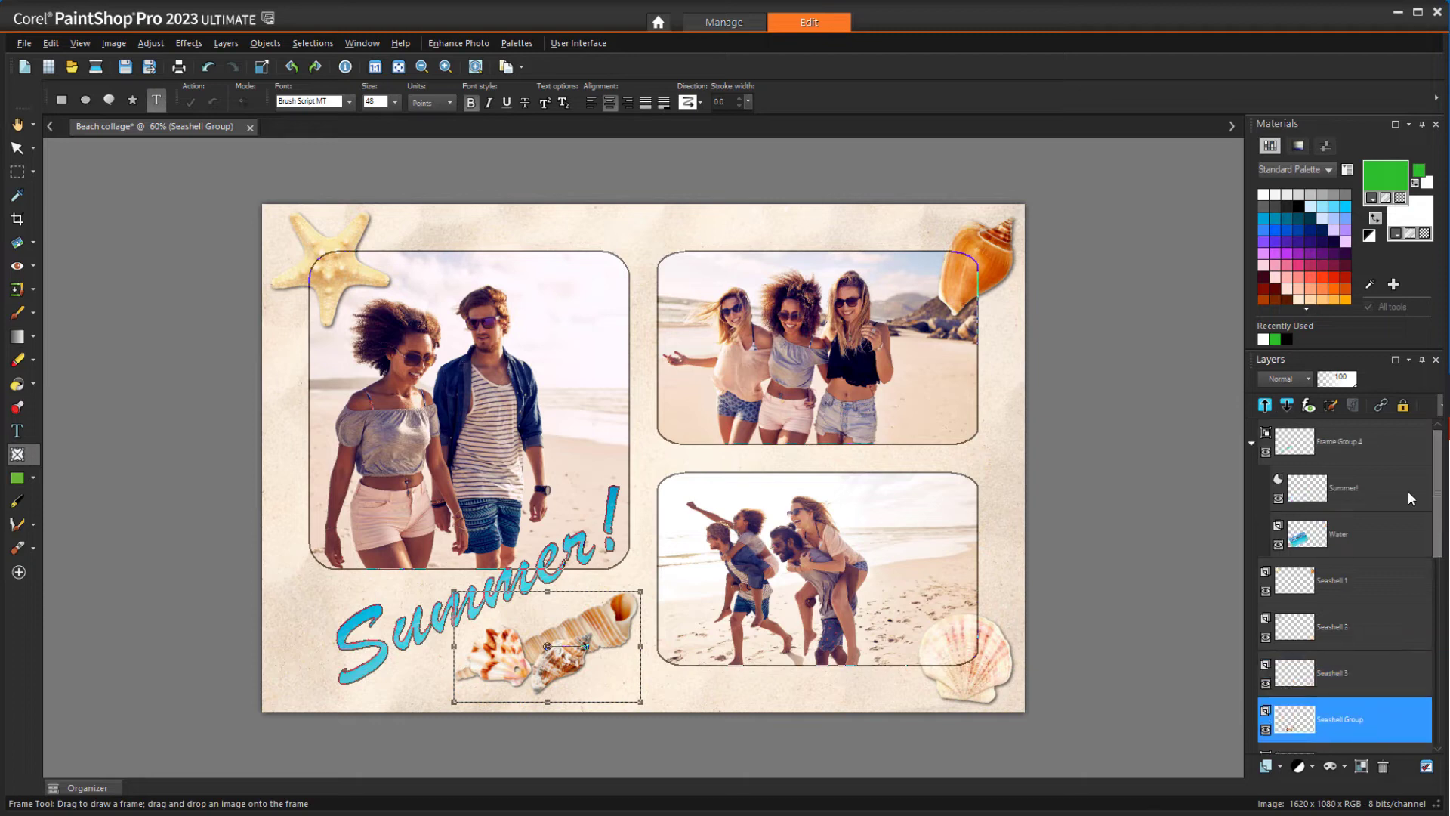
pyautogui.click(1350, 444)
pyautogui.rightClick(1350, 444)
pyautogui.moveTo(1375, 572)
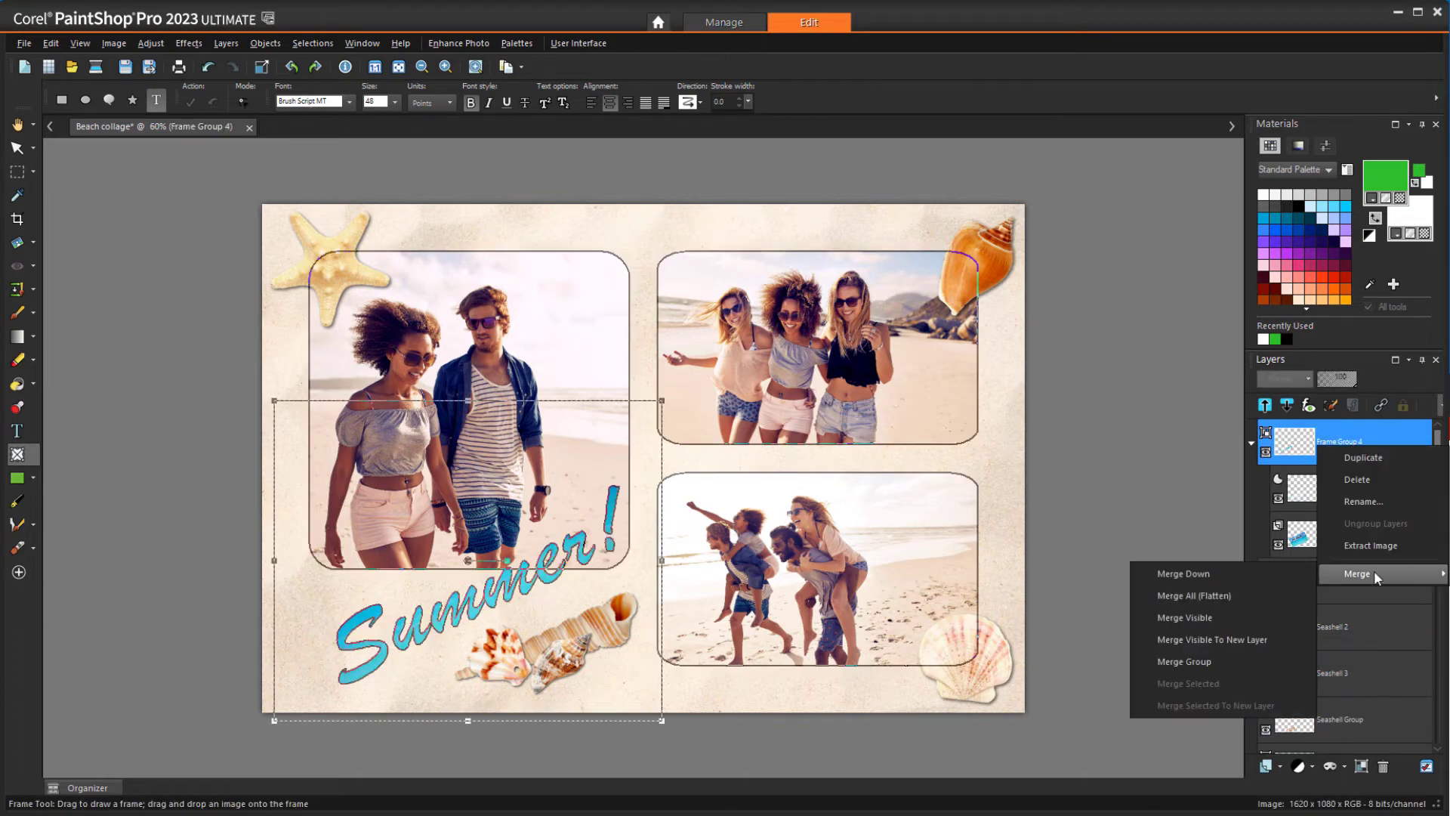
pyautogui.click(1242, 659)
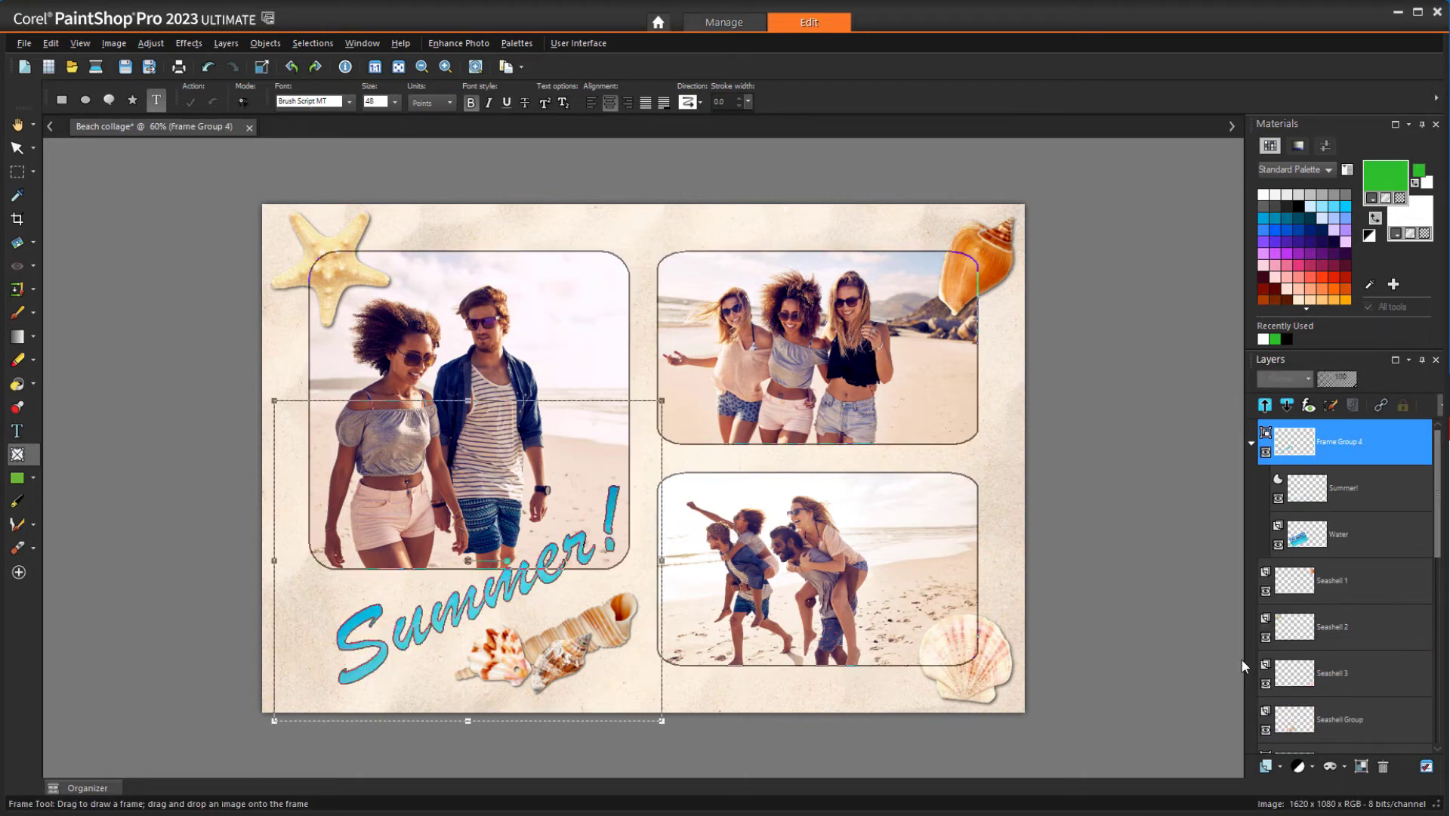
# Apply a 3D Effects Drop Shadow to the Summer! layer
pyautogui.click(201, 44)
pyautogui.moveTo(267, 114)
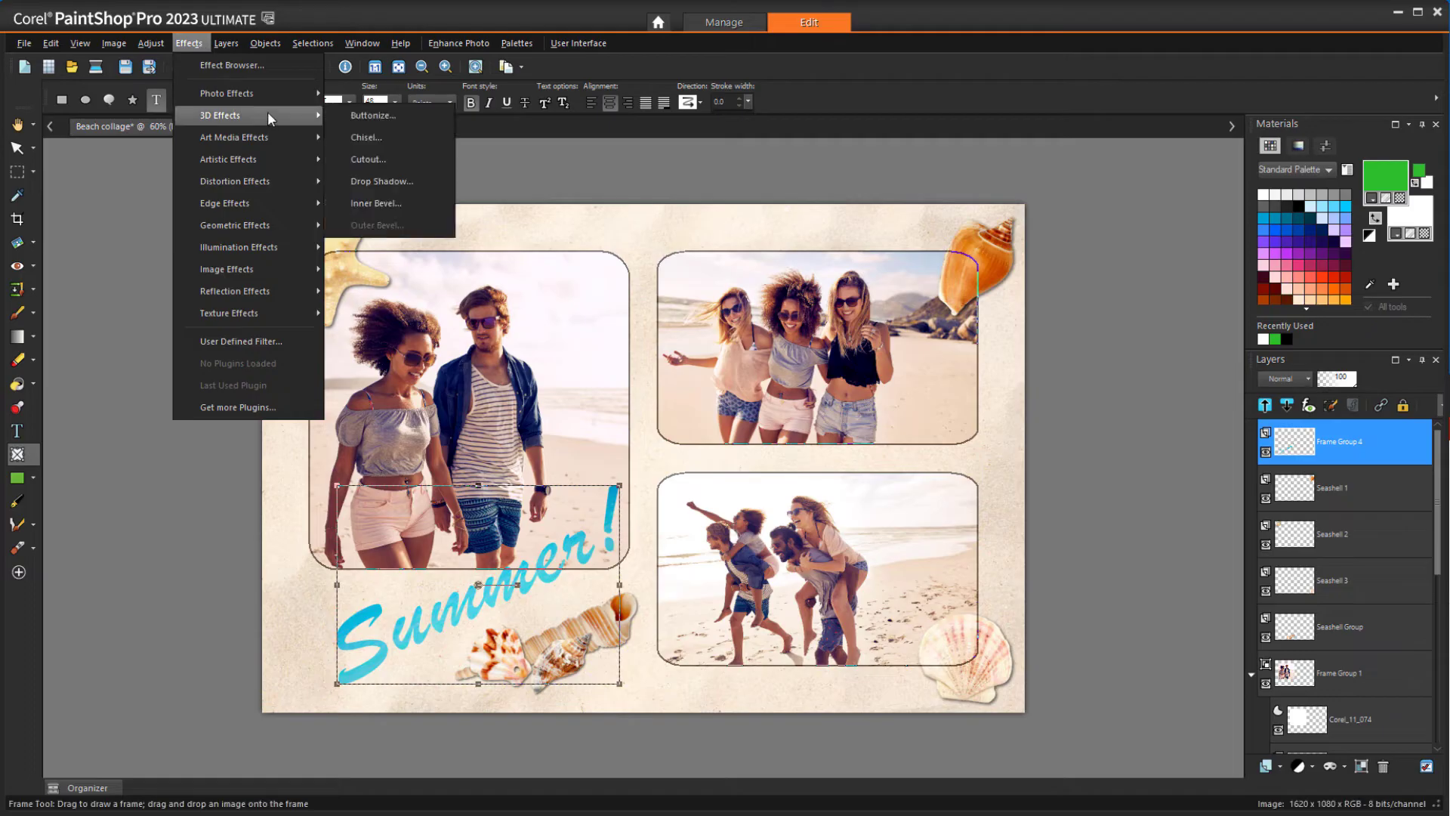
pyautogui.click(420, 182)
pyautogui.click(679, 532)
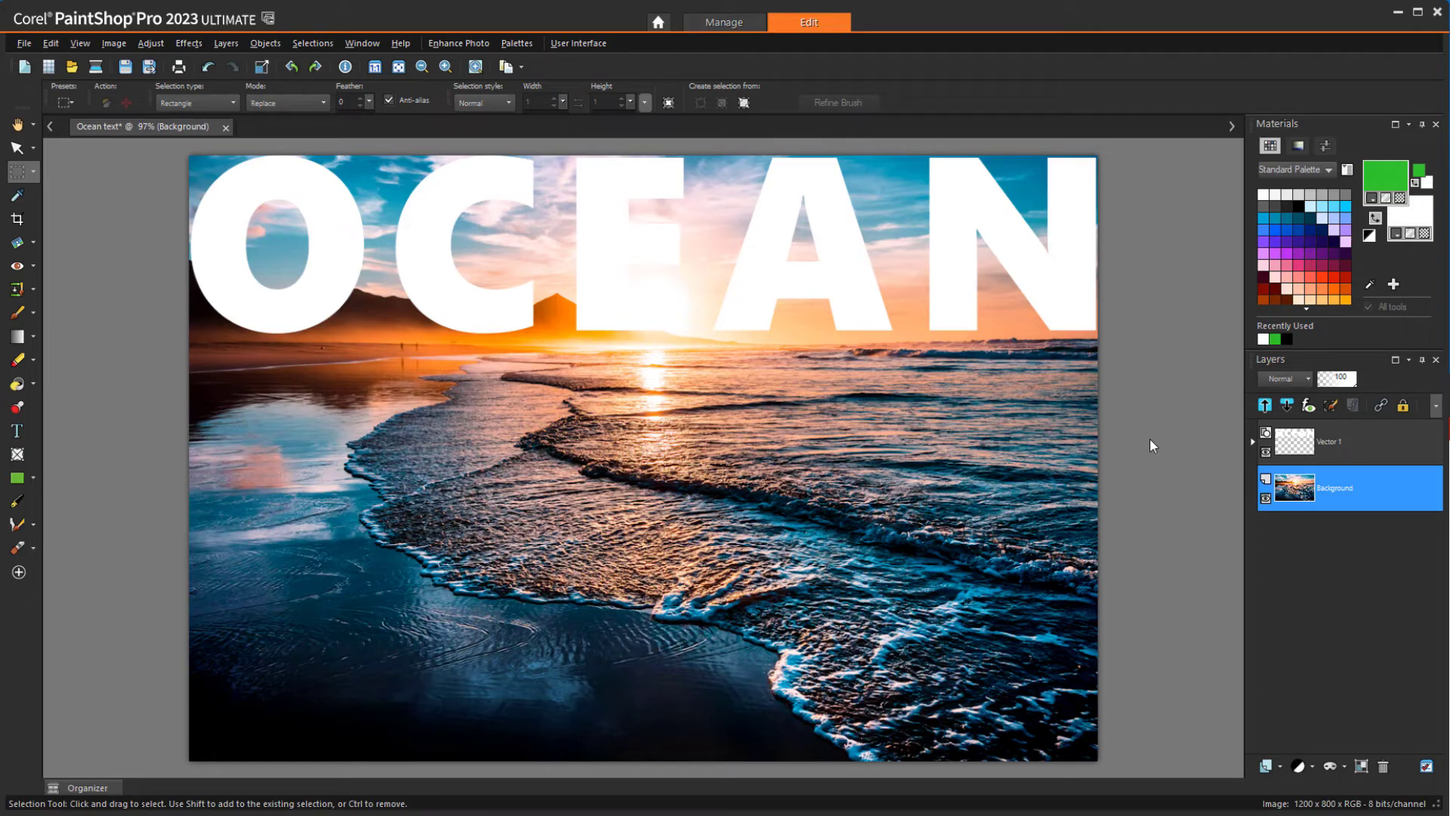
# Convert the OCEAN text layer inside Vector 1 into a frame object with the Text tool
pyautogui.click(1252, 442)
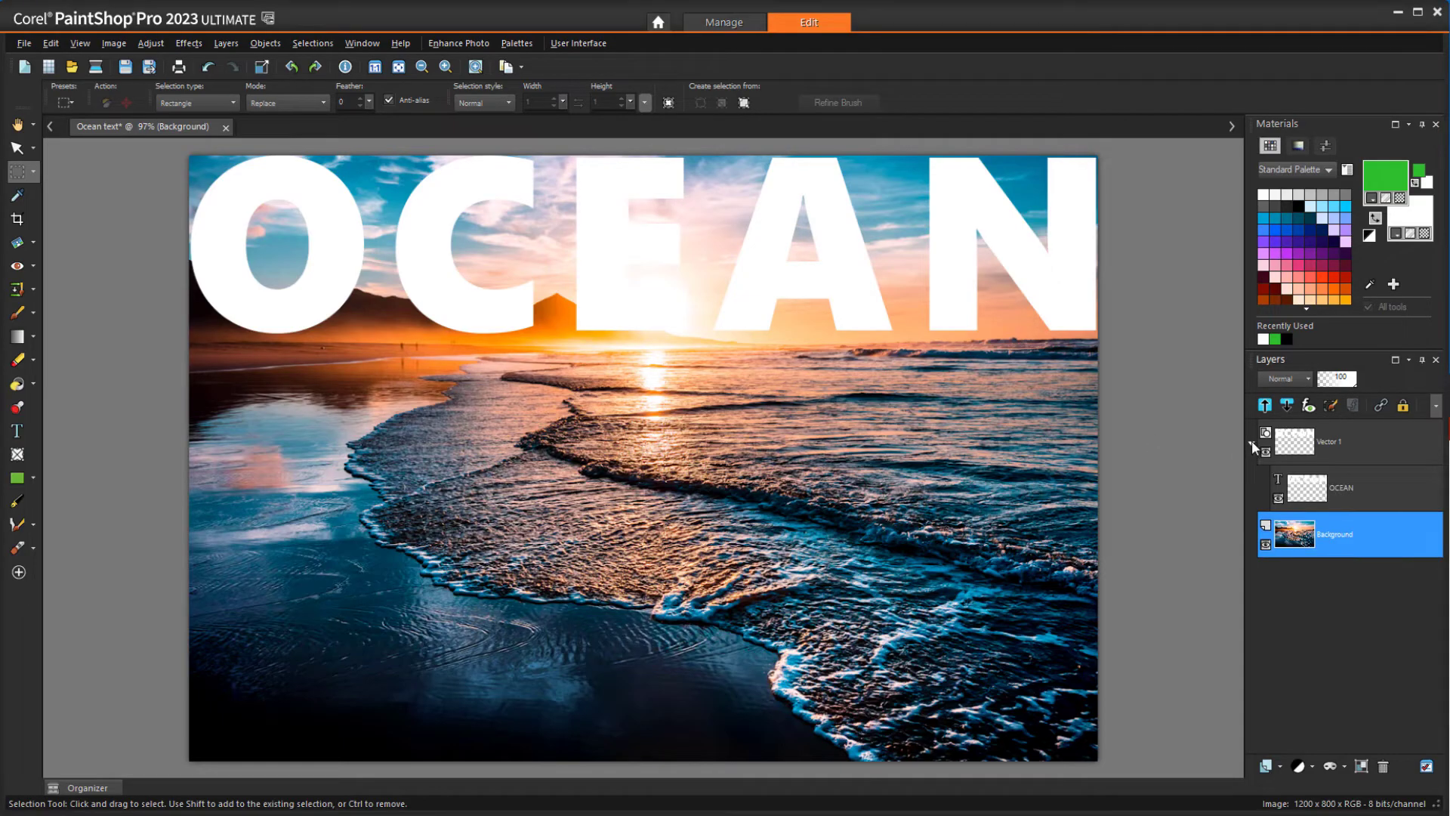
pyautogui.click(1343, 489)
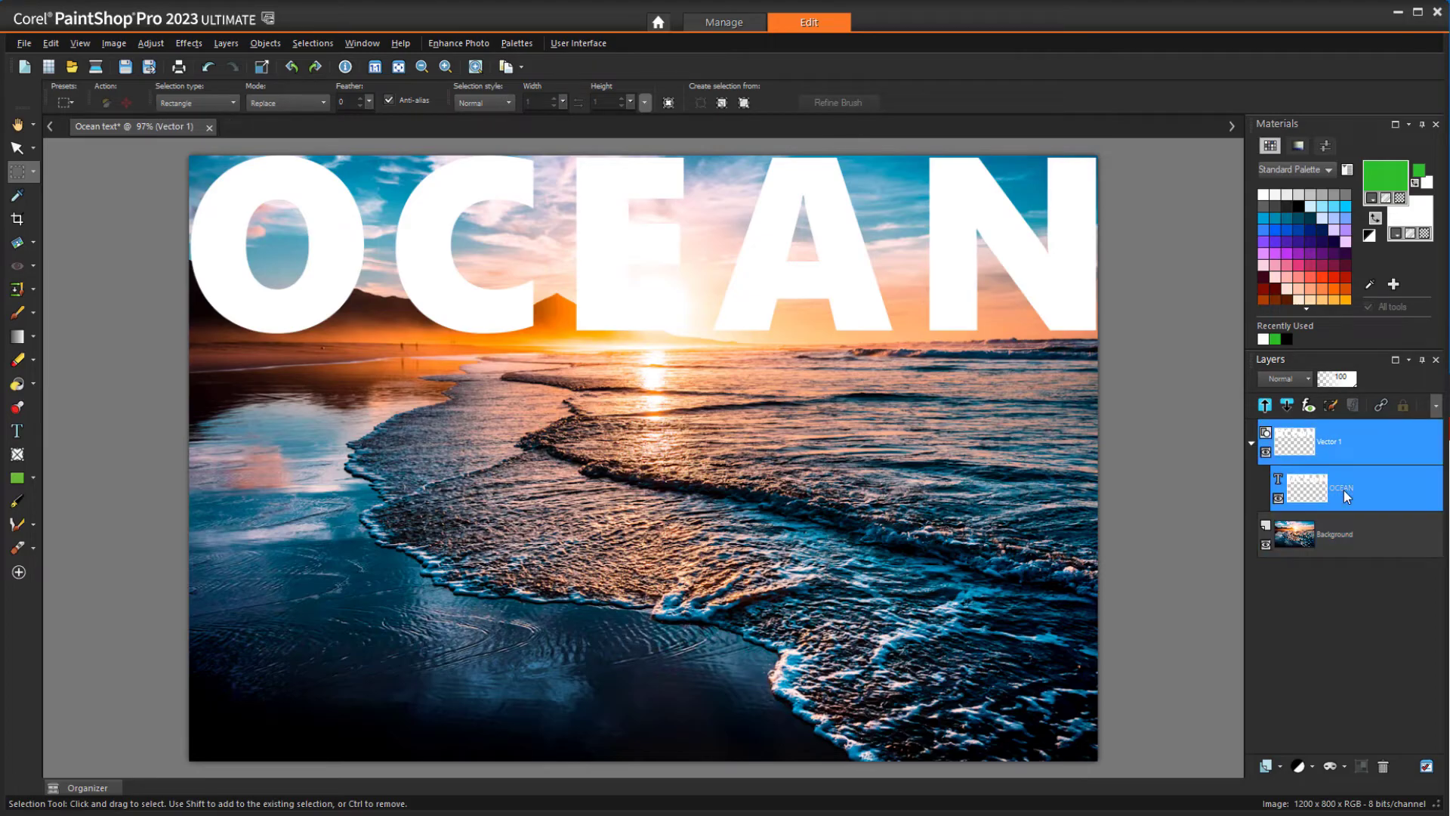
pyautogui.click(22, 437)
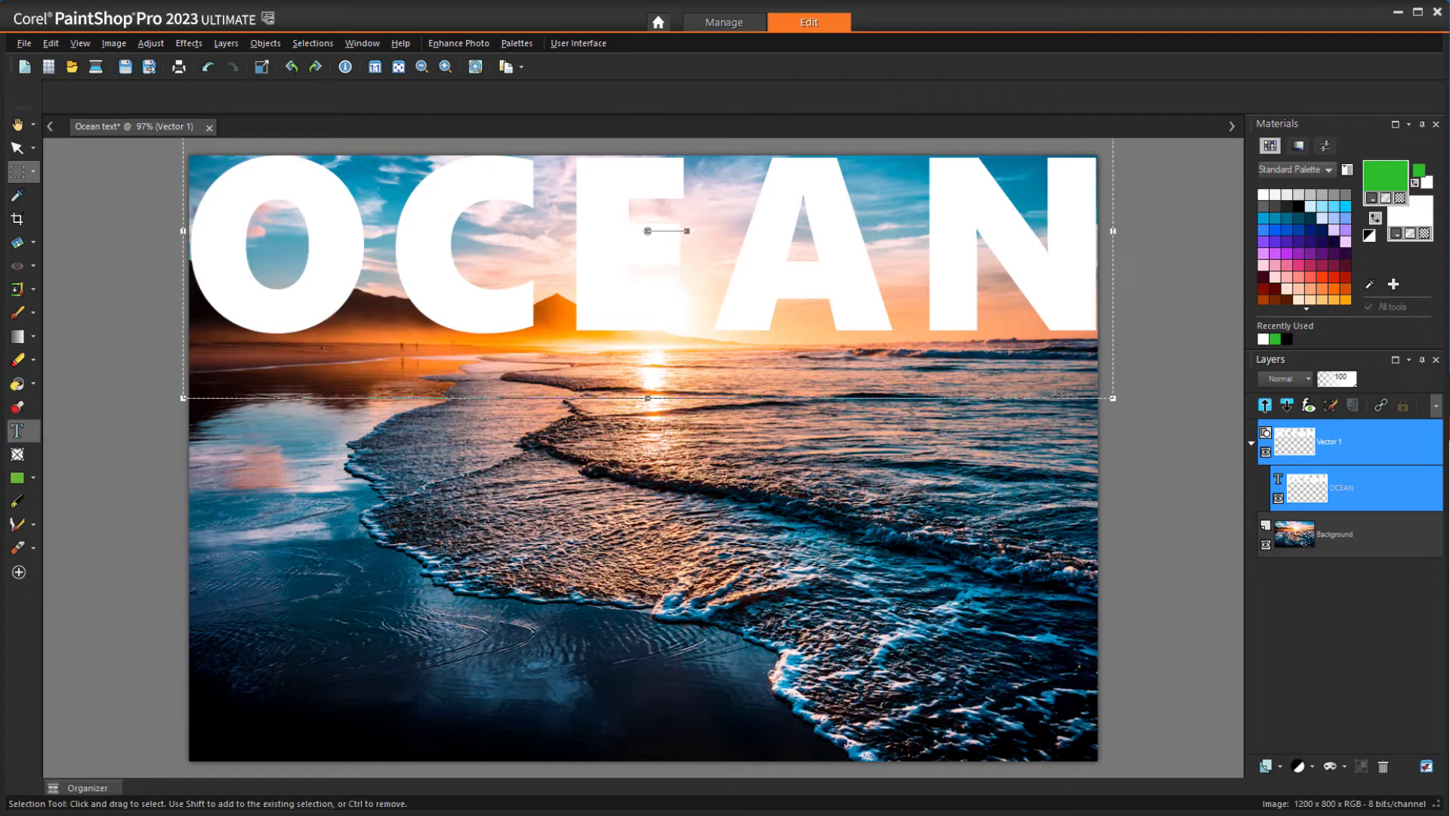
pyautogui.rightClick(241, 473)
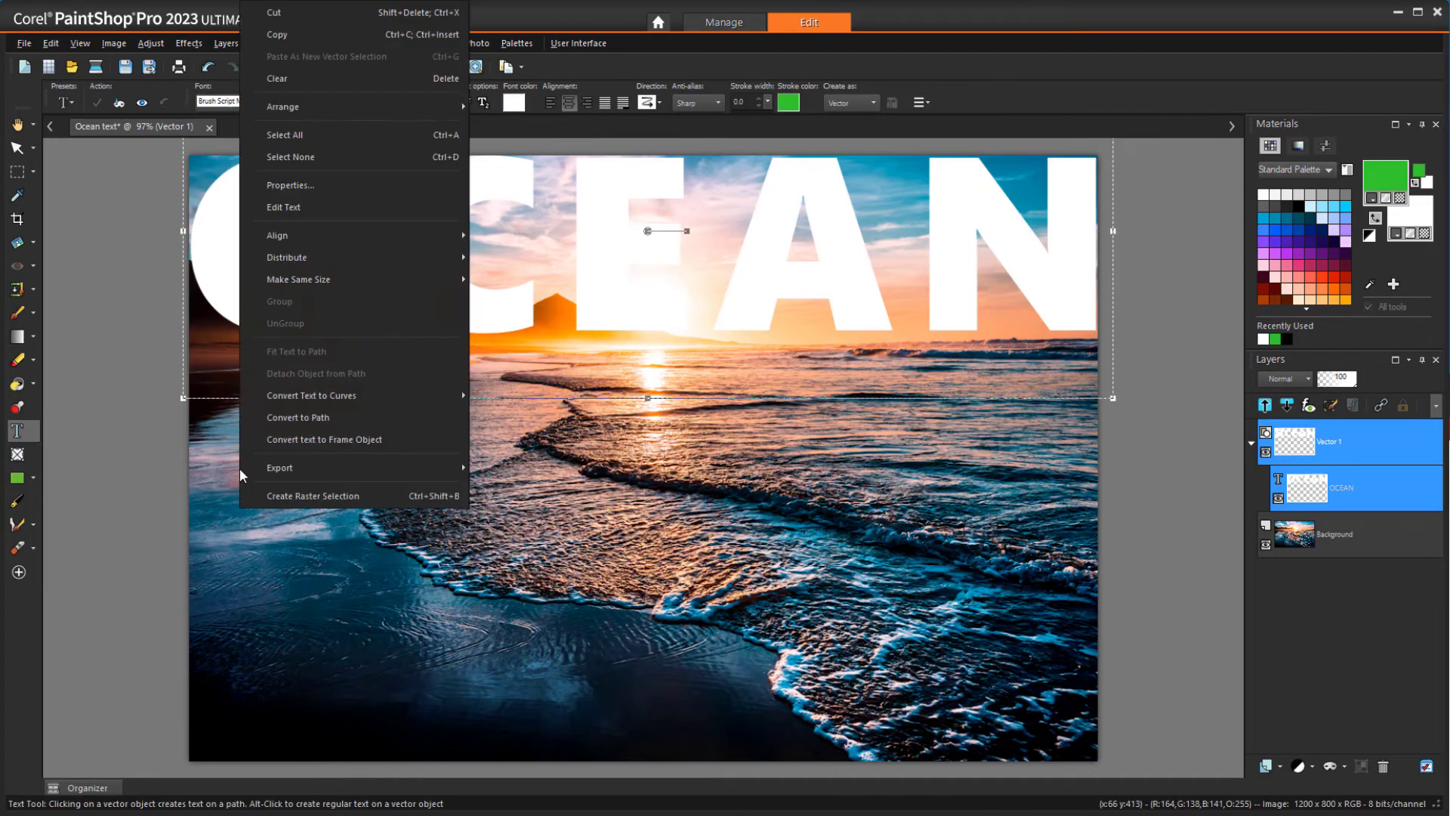
pyautogui.click(393, 440)
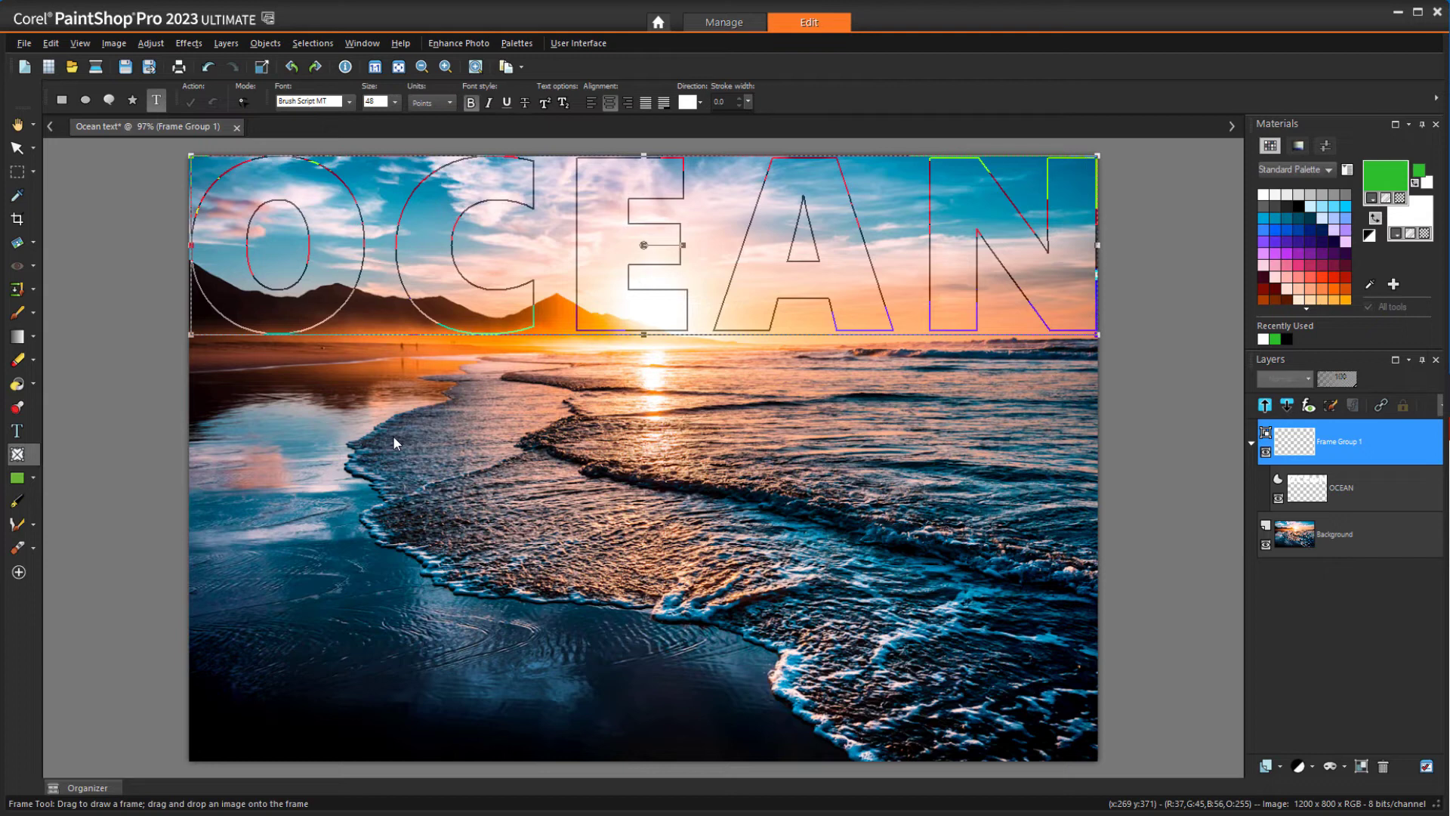
# Embed the Shoreline photo into the OCEAN letter frame via File > Embed Image
pyautogui.click(30, 42)
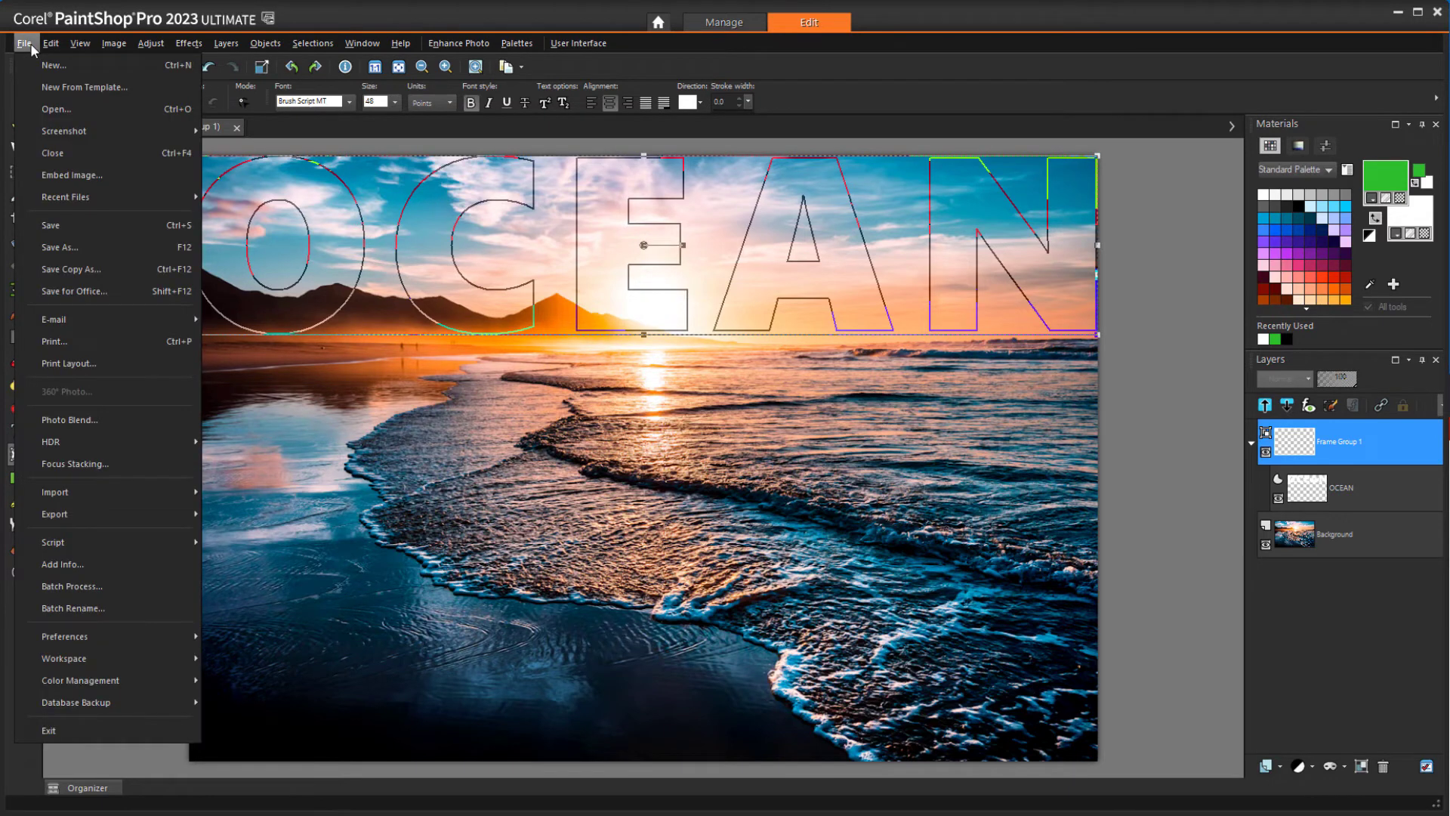
pyautogui.click(119, 176)
pyautogui.click(574, 392)
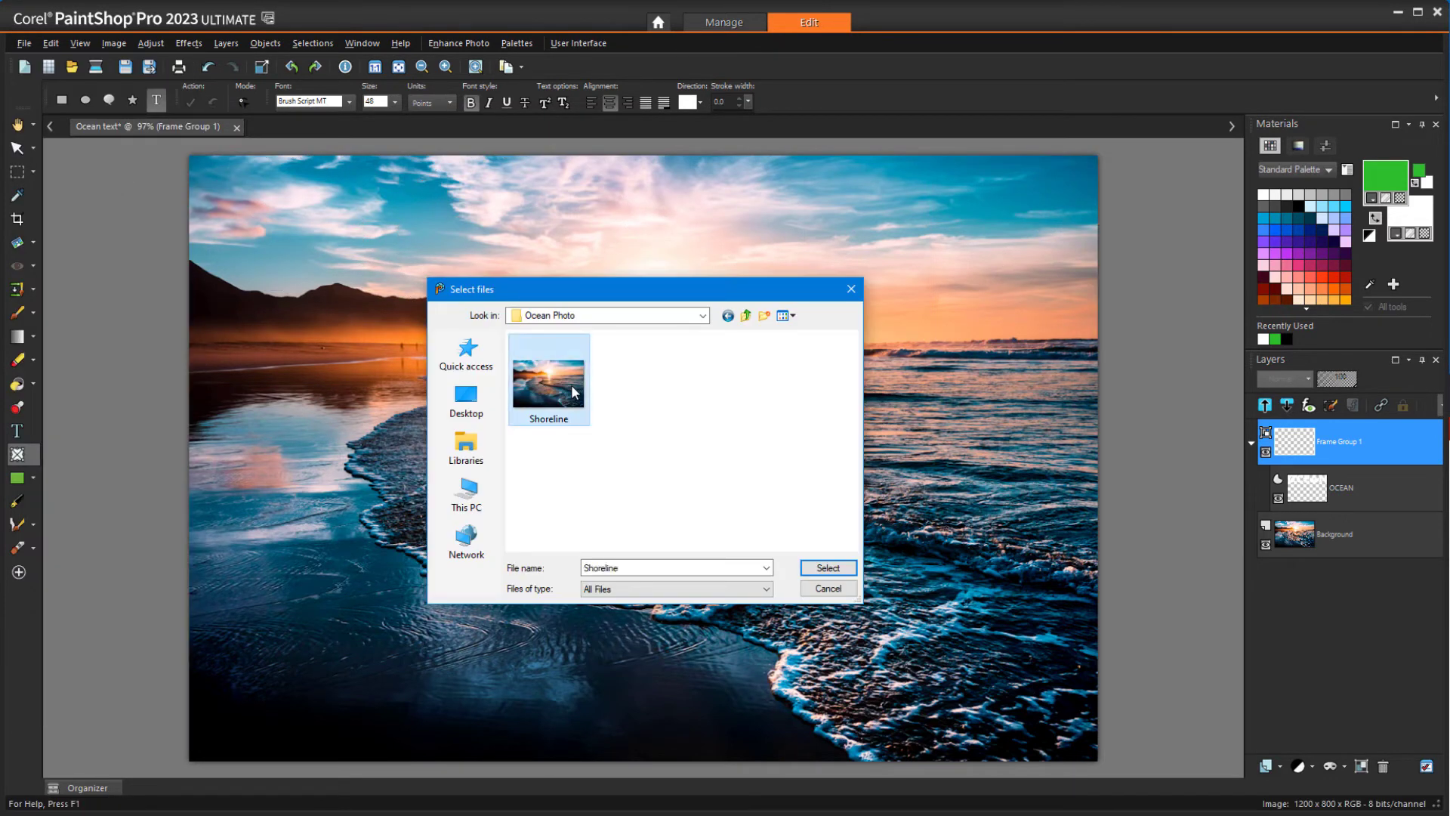
pyautogui.doubleClick(574, 392)
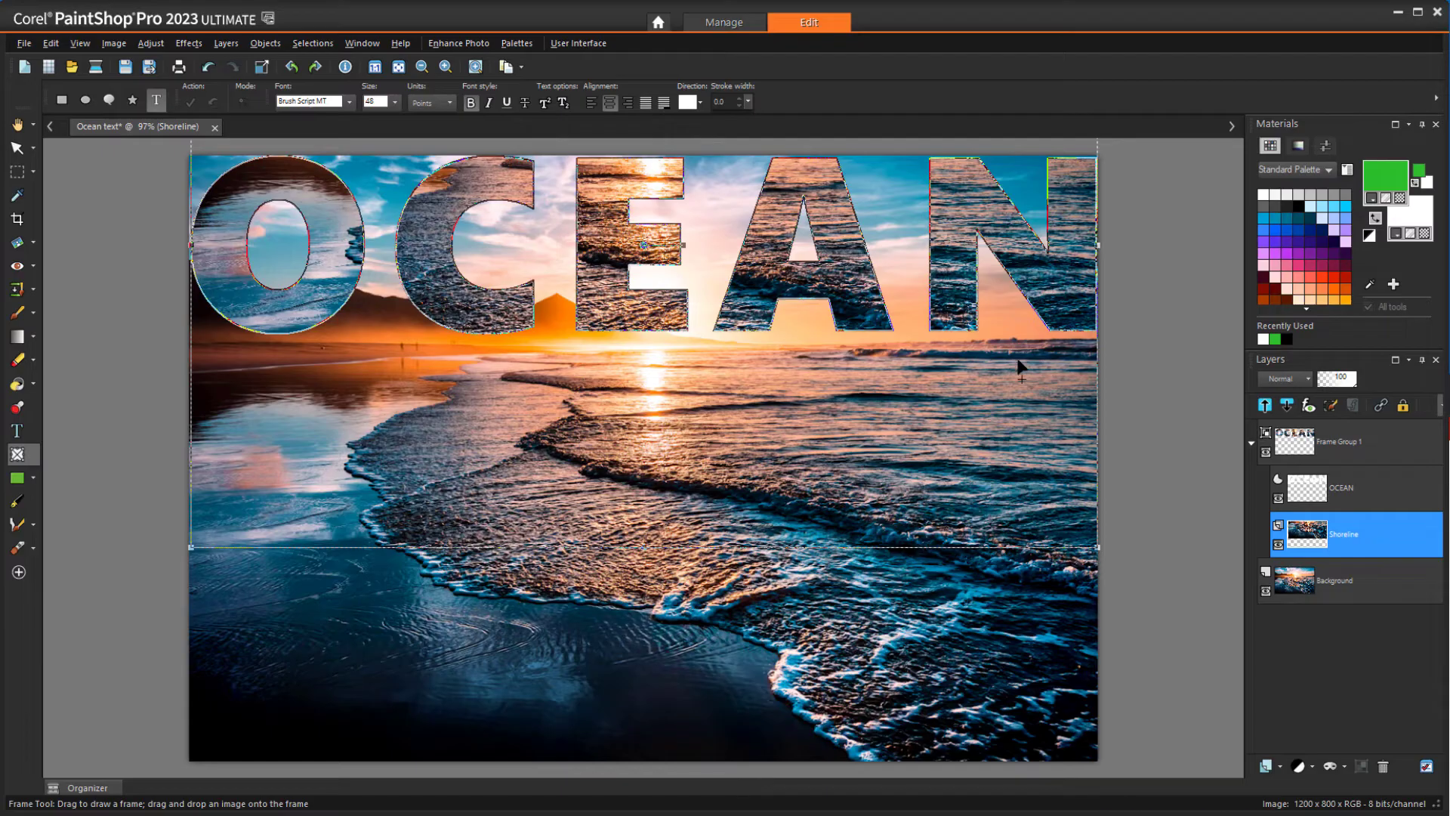
# Align the embedded Shoreline photo to the top with Objects > Align > Top
pyautogui.click(266, 43)
pyautogui.moveTo(319, 67)
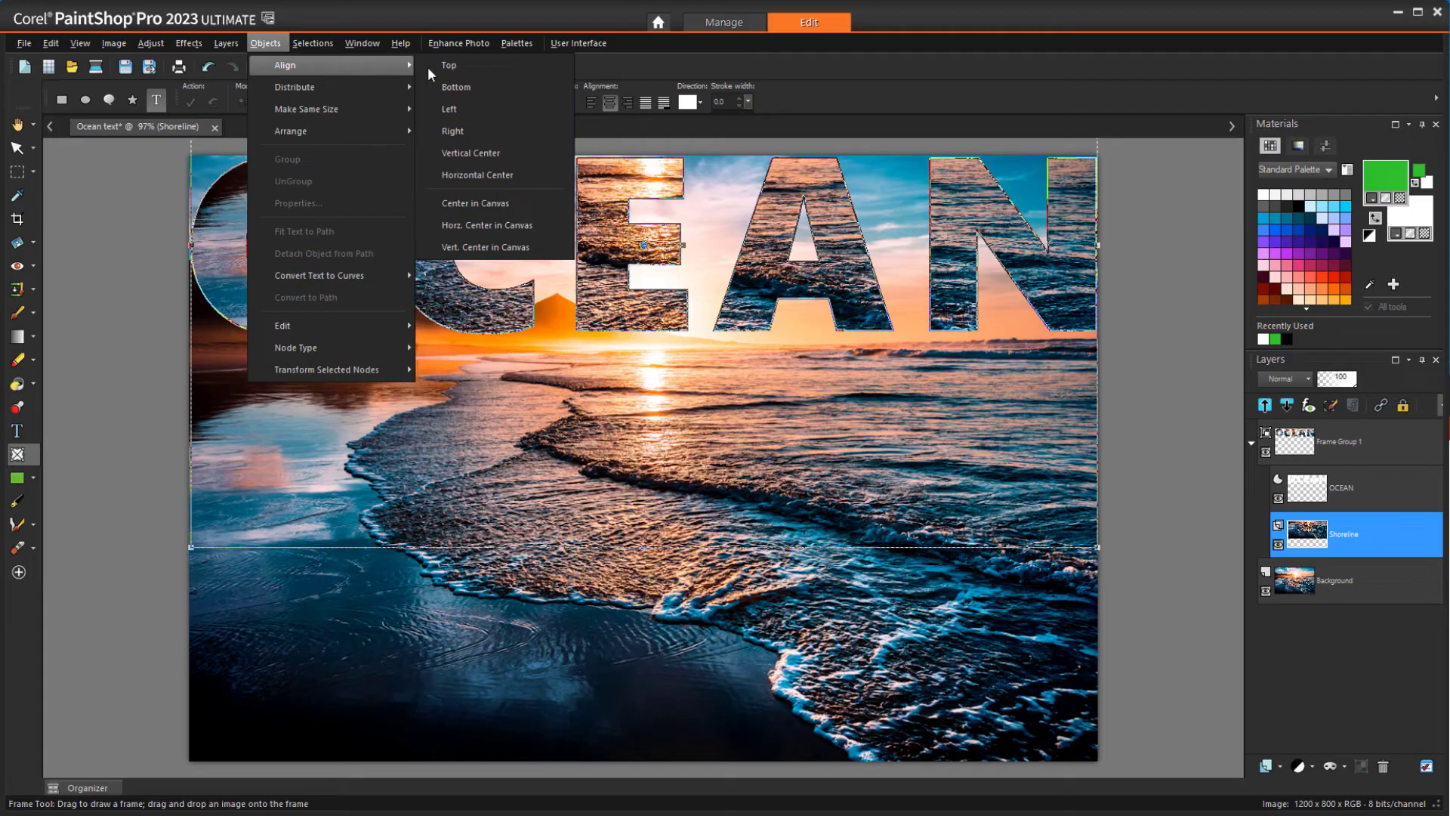
pyautogui.click(464, 65)
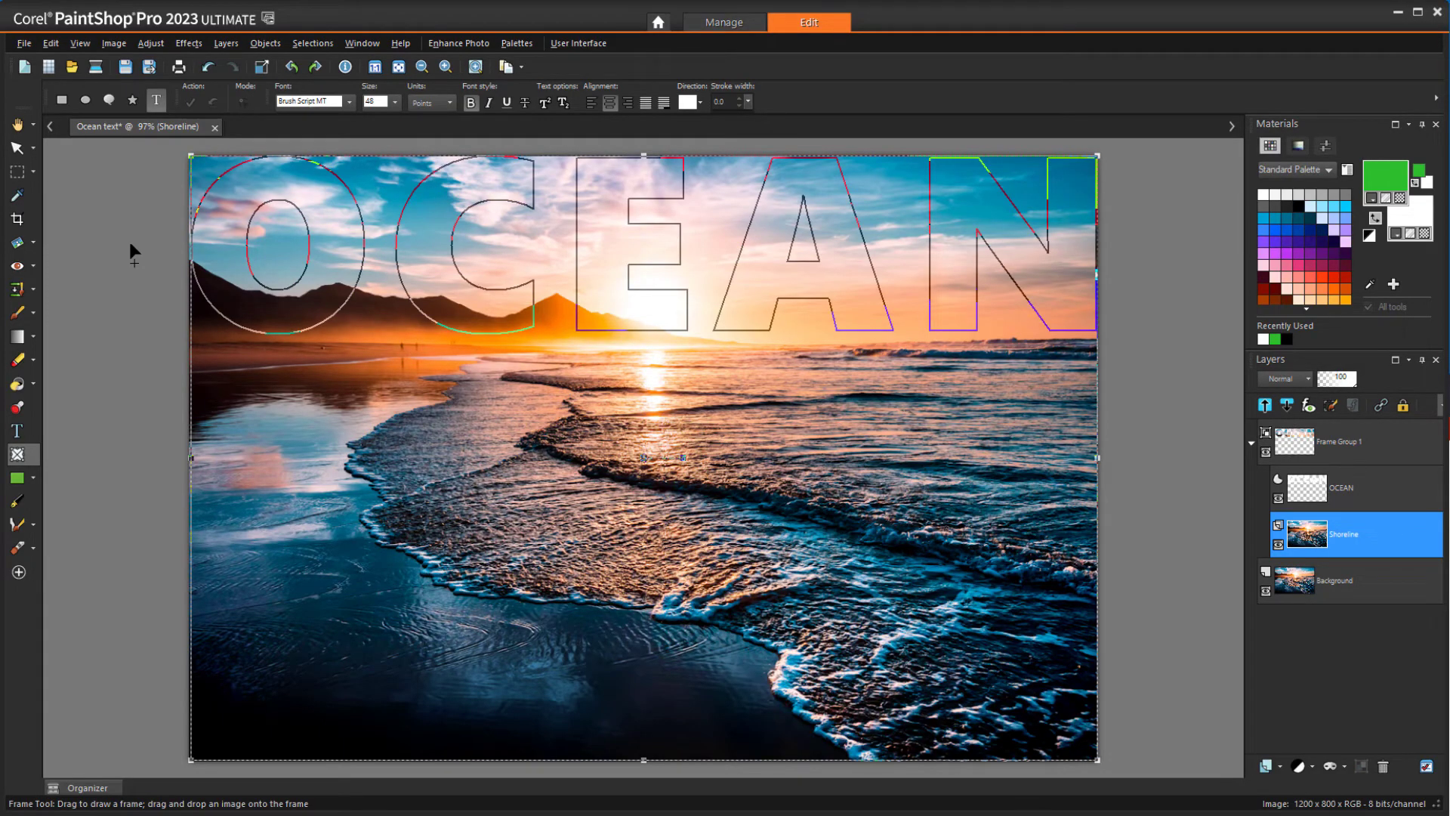
# Make a rectangular selection of the top band holding the OCEAN letters
pyautogui.click(22, 175)
pyautogui.click(22, 176)
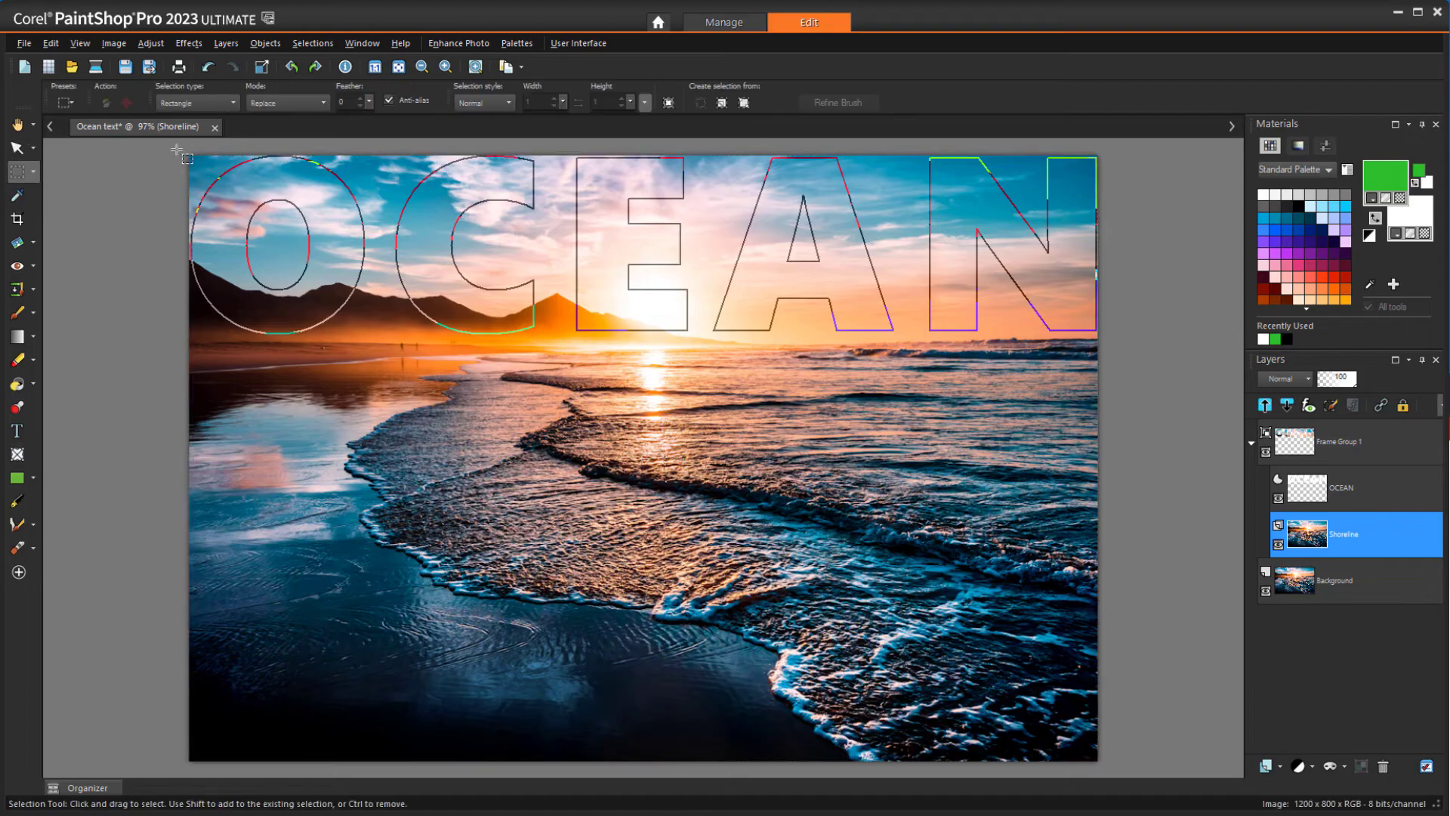
pyautogui.moveTo(176, 150); pyautogui.dragTo(1118, 340)
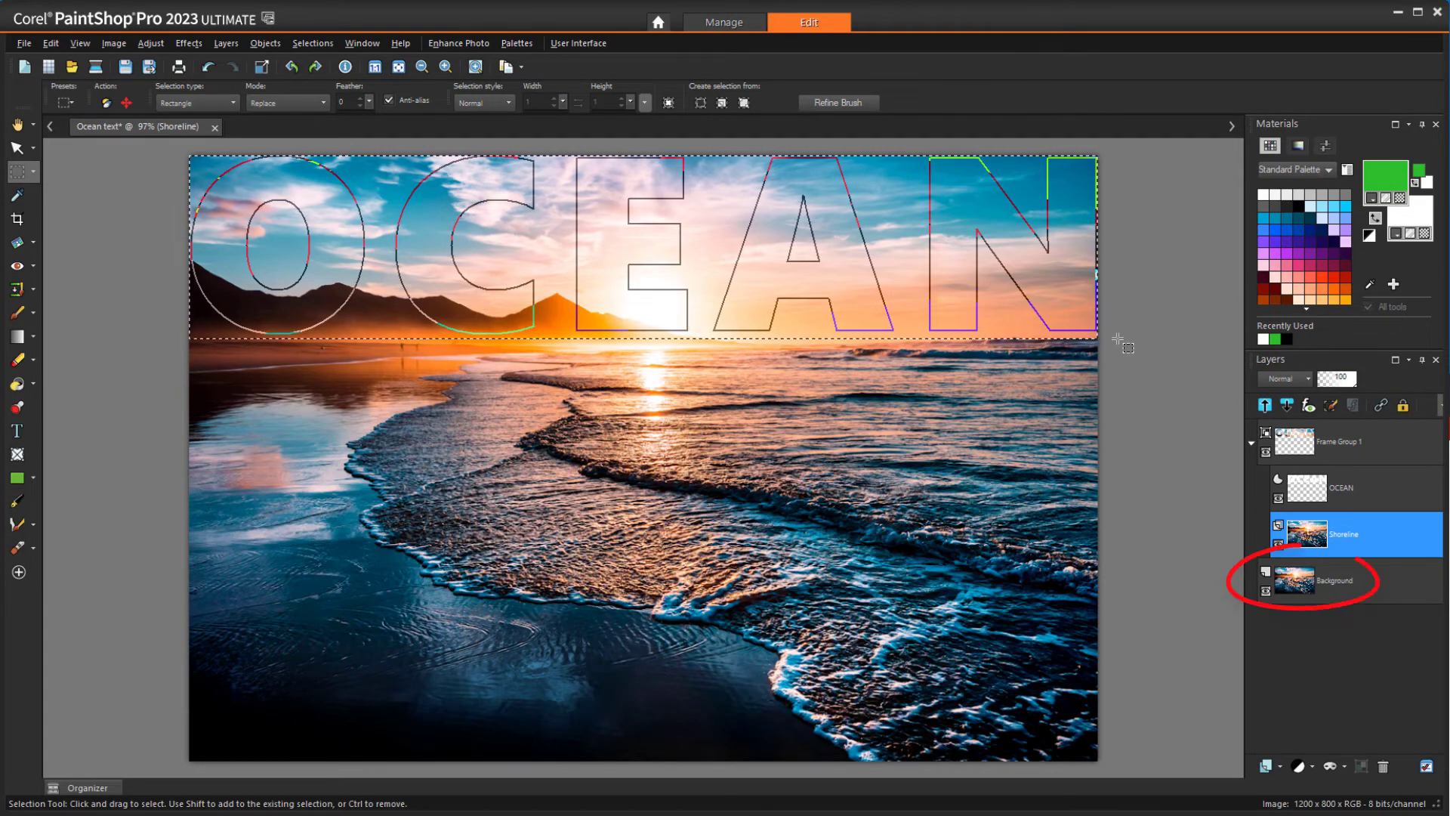
# Promote the Background to a regular layer, delete the selected strip, and deselect
pyautogui.click(1342, 580)
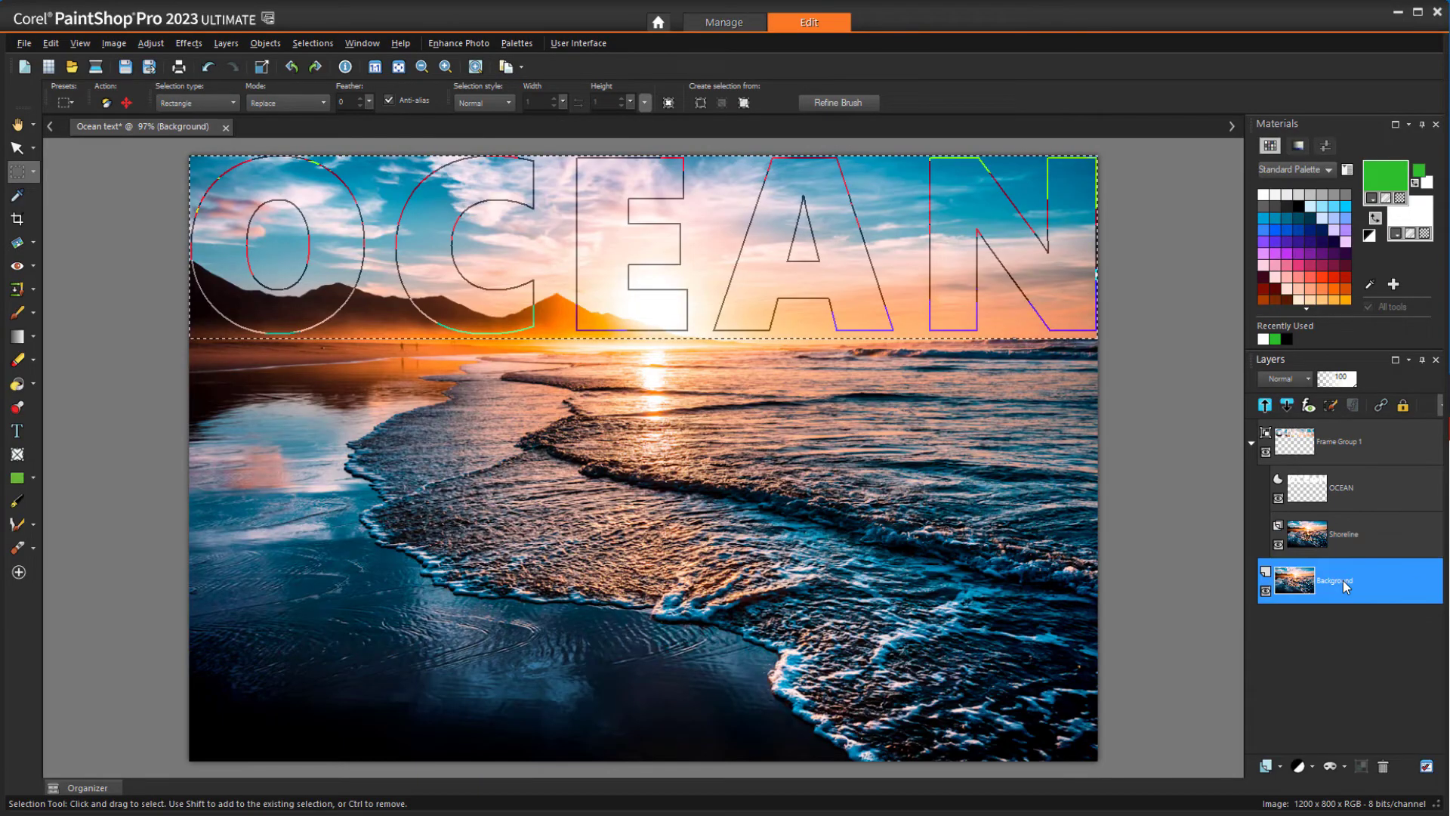
pyautogui.rightClick(1343, 580)
pyautogui.click(1359, 496)
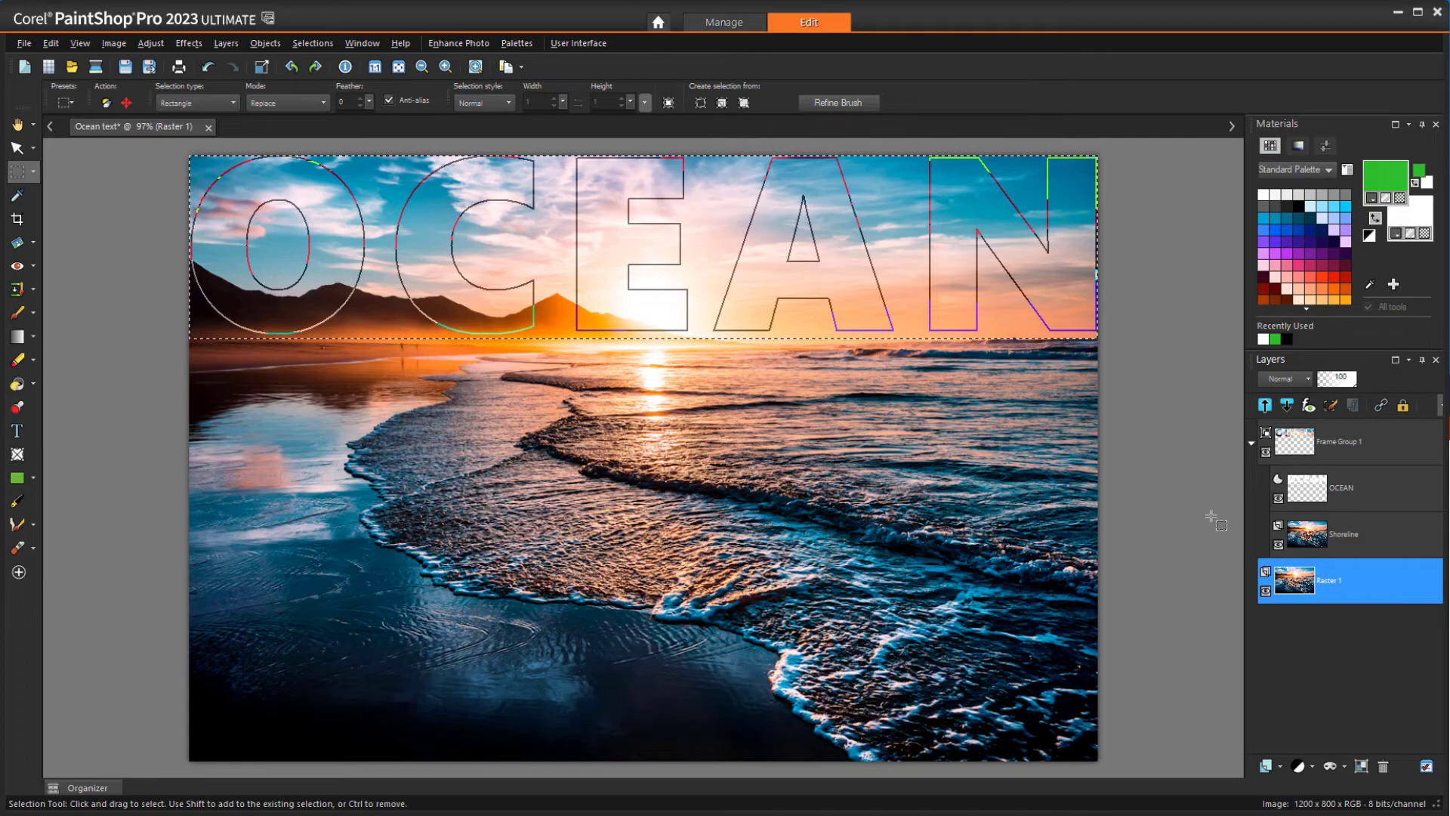
pyautogui.press('Delete')
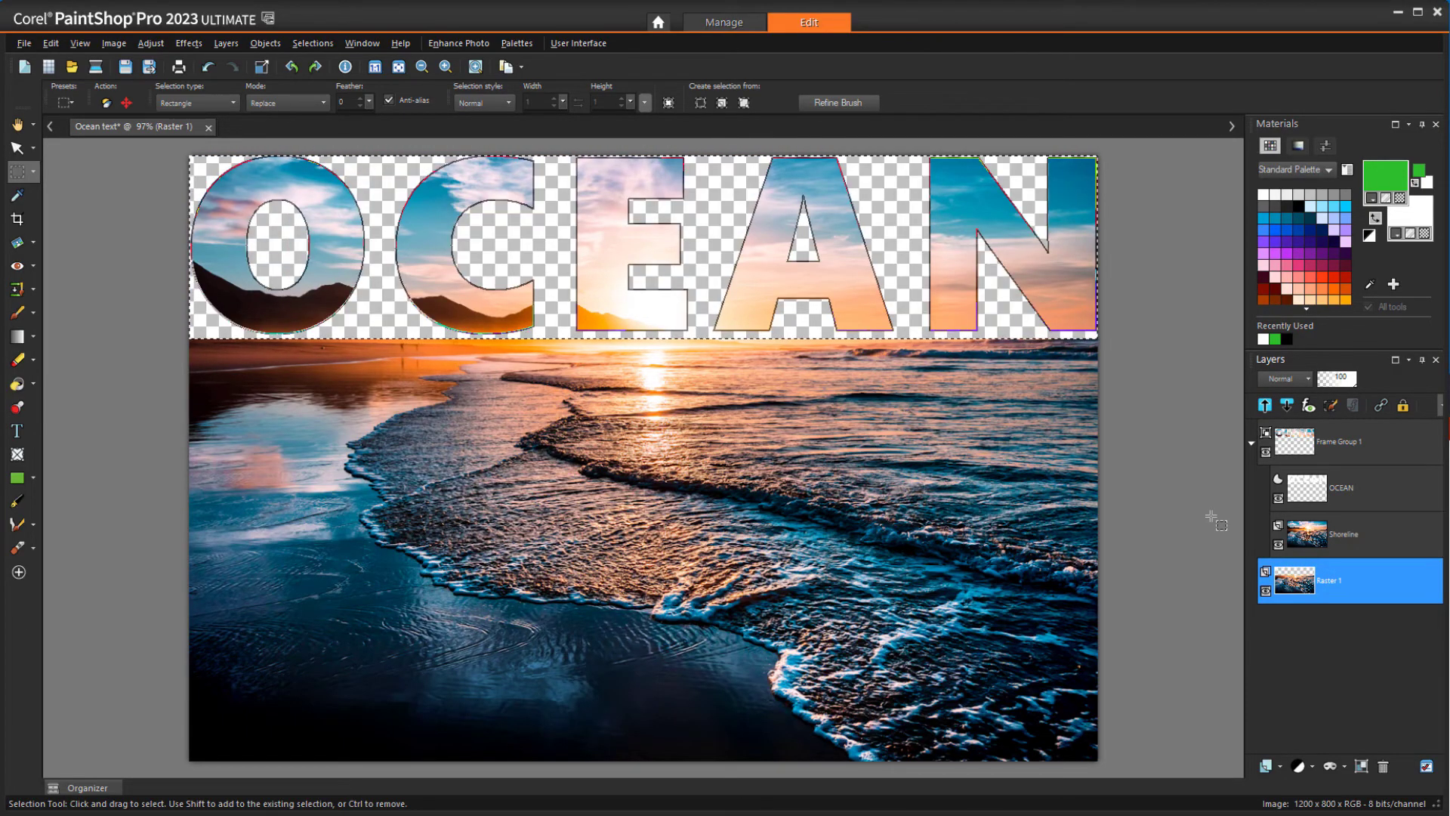
pyautogui.hotkey('ctrl', 'd')
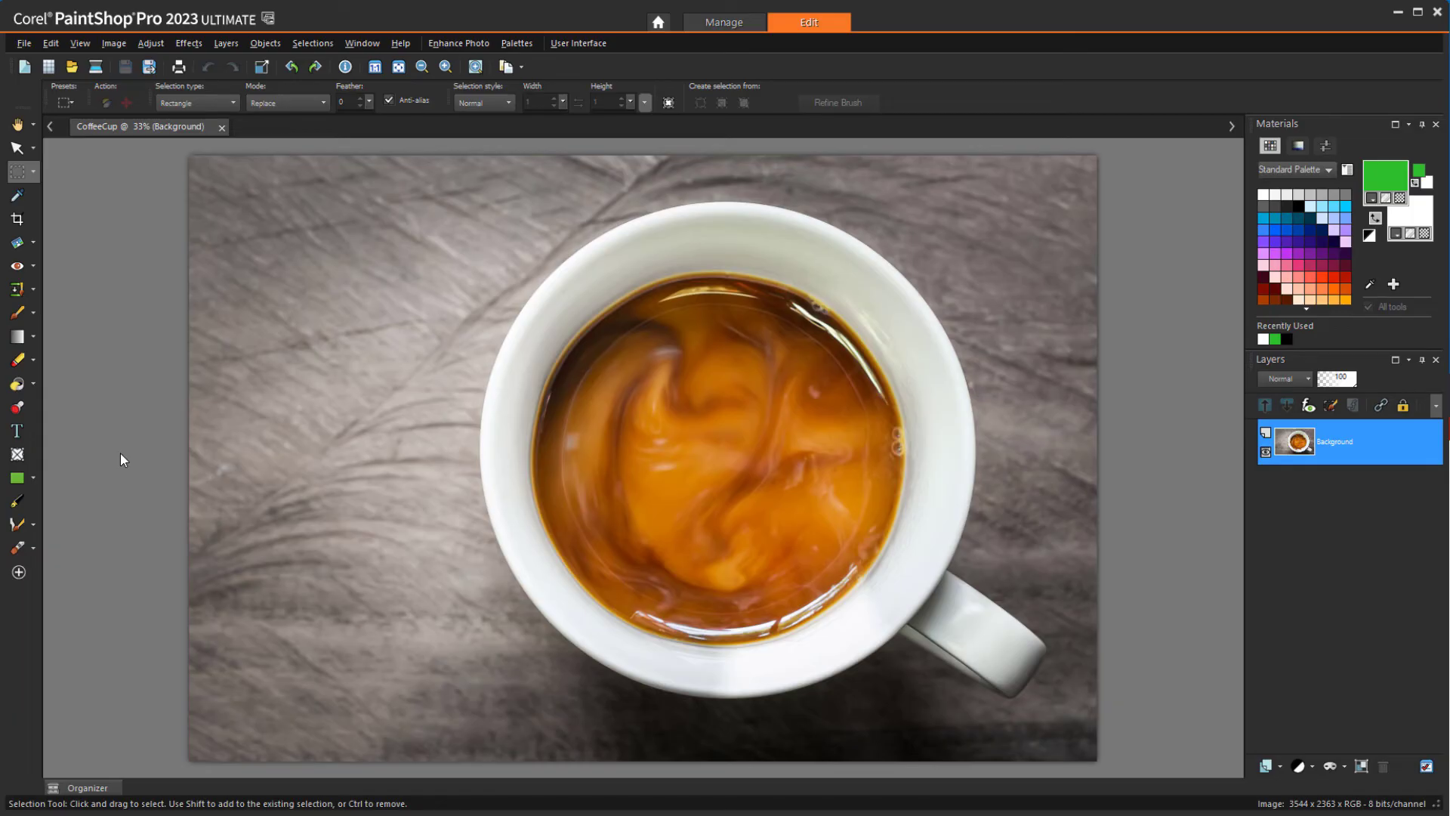
# Draw an elliptical frame sized and positioned over the coffee
pyautogui.click(18, 454)
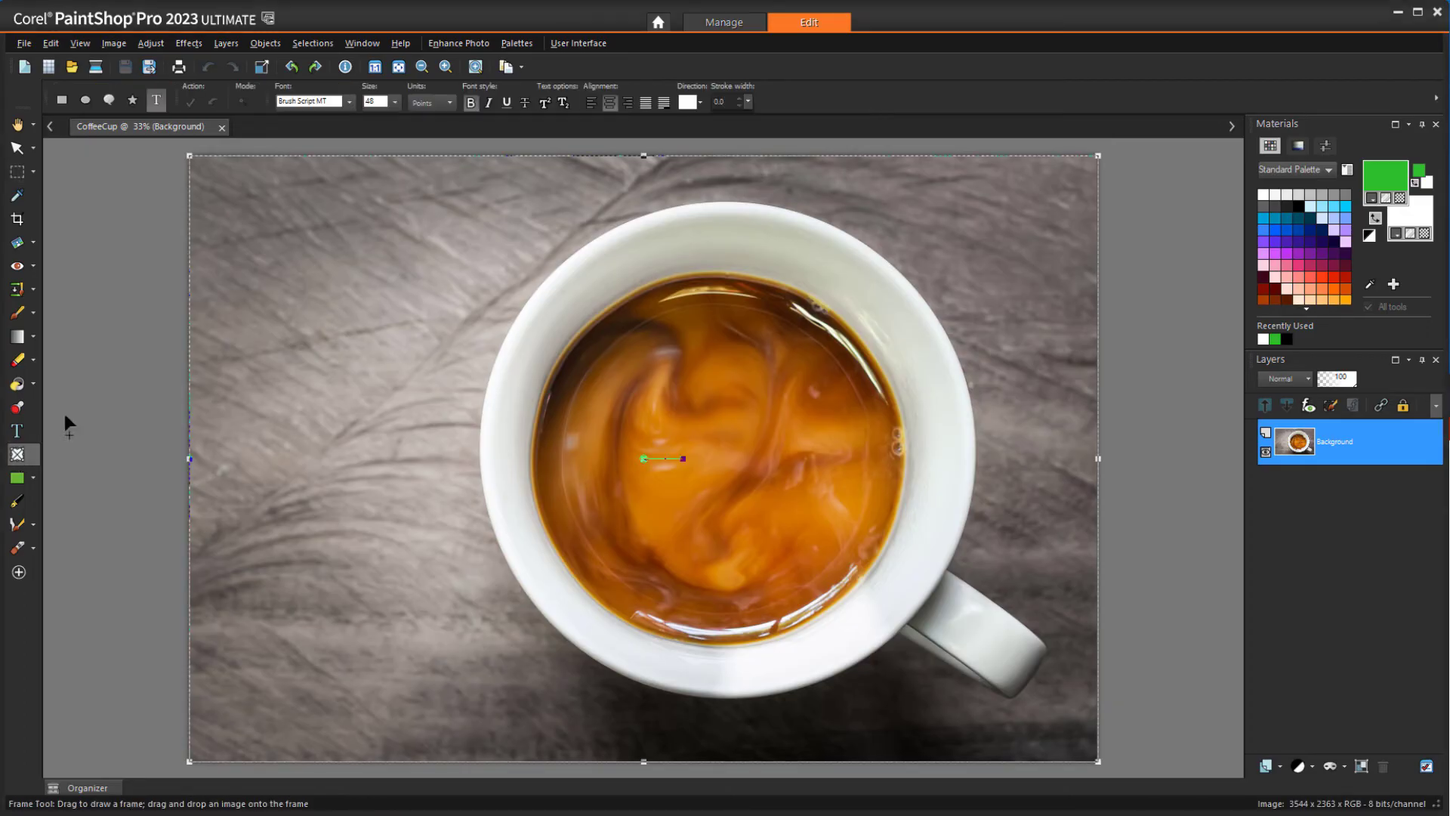
pyautogui.click(85, 99)
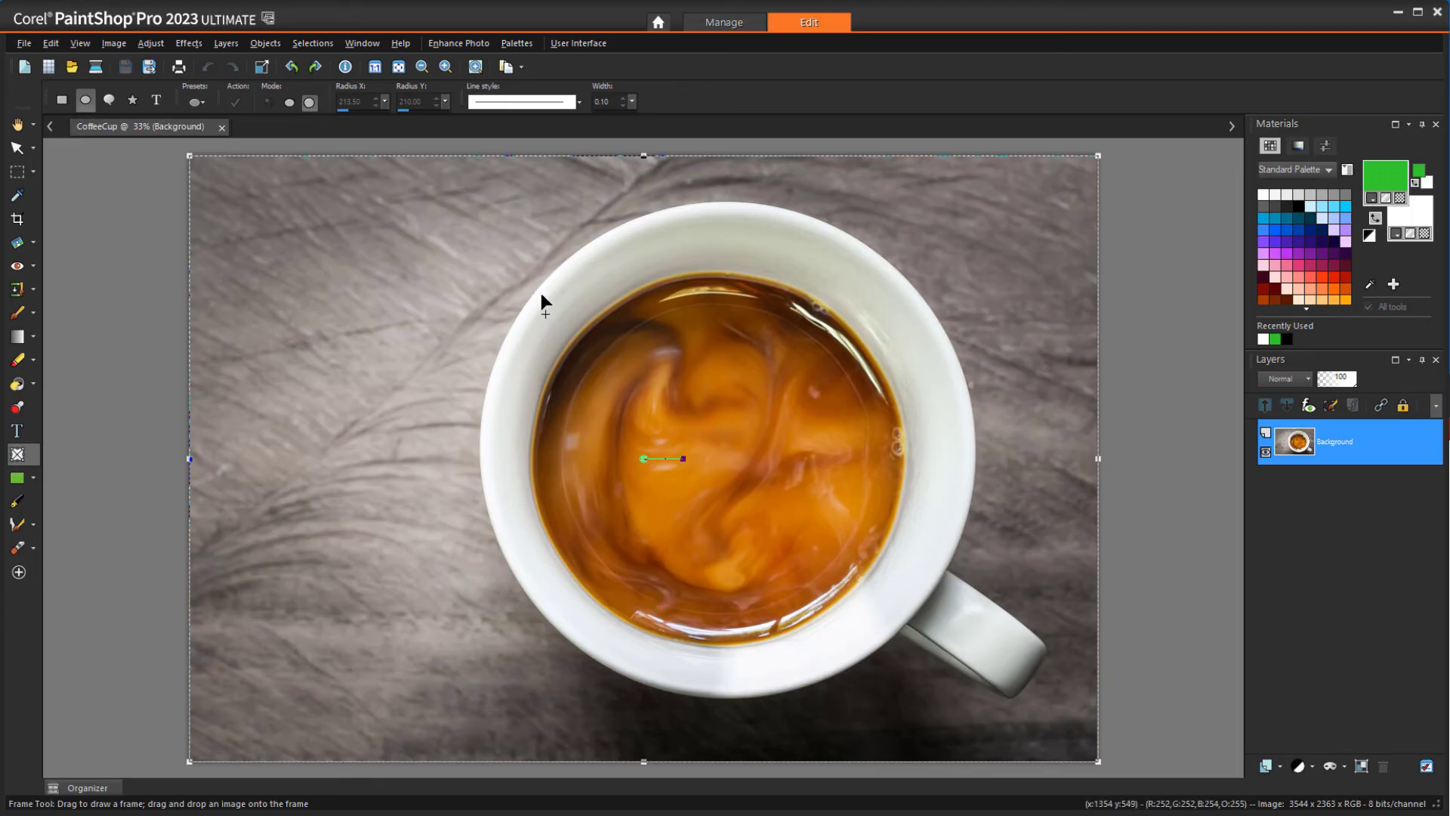
pyautogui.moveTo(563, 299); pyautogui.dragTo(920, 652)
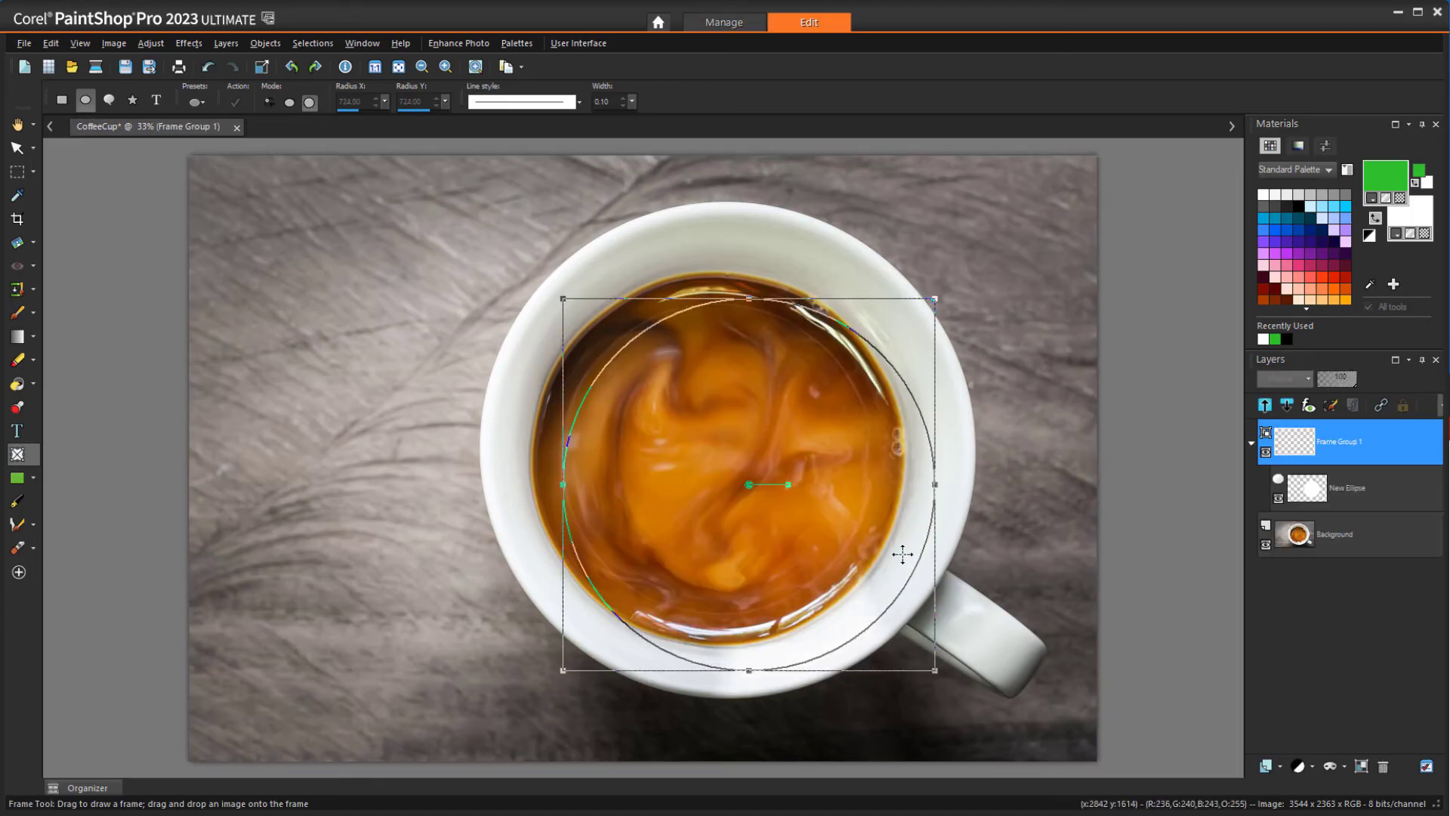
pyautogui.moveTo(733, 466); pyautogui.dragTo(719, 457)
pyautogui.moveTo(910, 646); pyautogui.dragTo(909, 646)
# Place the Sailboat photo from the Organizer into the round frame and set its layer opacity to 46
pyautogui.click(87, 787)
pyautogui.moveTo(125, 726); pyautogui.dragTo(703, 453)
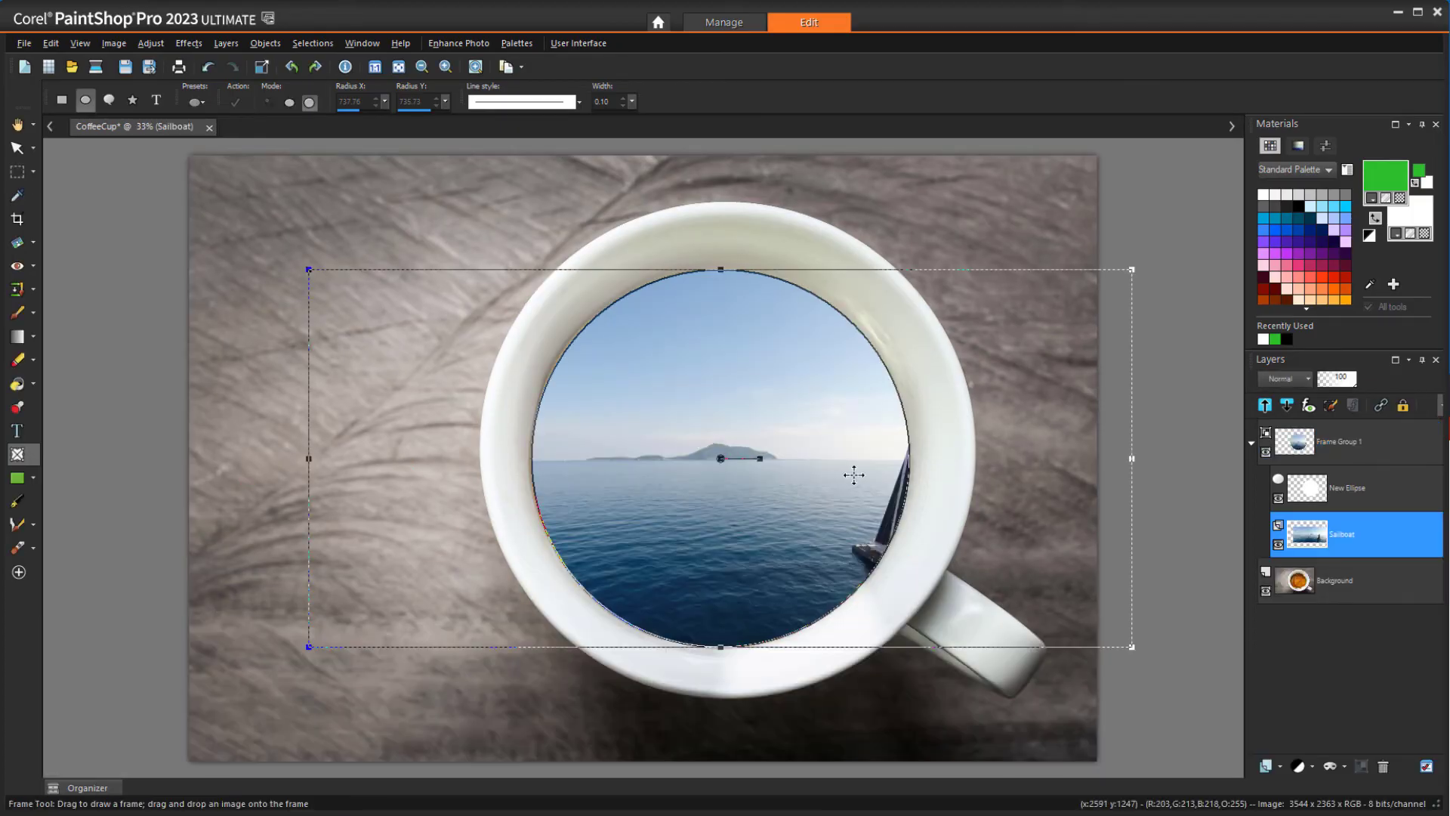
pyautogui.moveTo(852, 475); pyautogui.dragTo(682, 476)
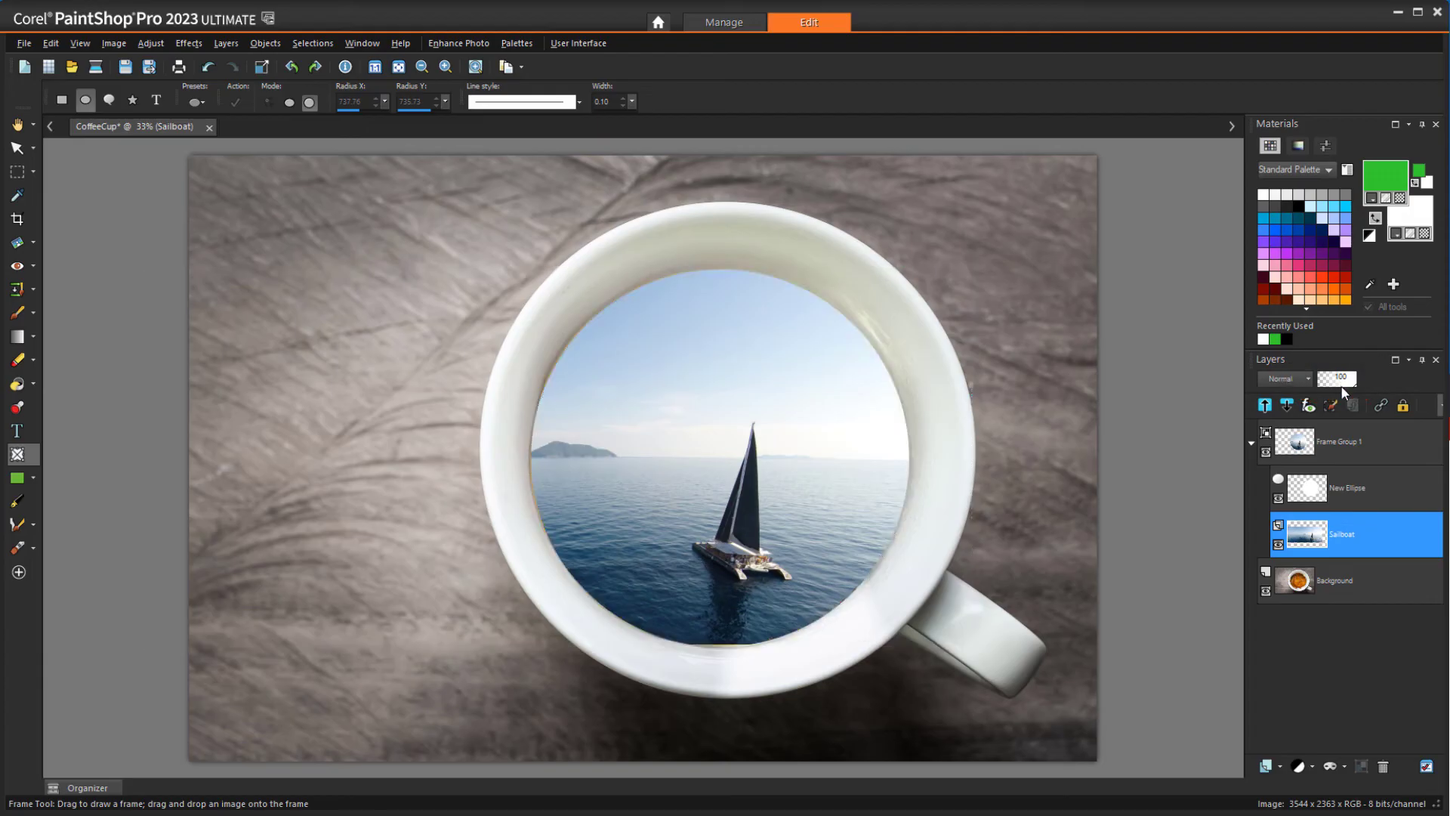
pyautogui.moveTo(1342, 391); pyautogui.dragTo(1334, 384)
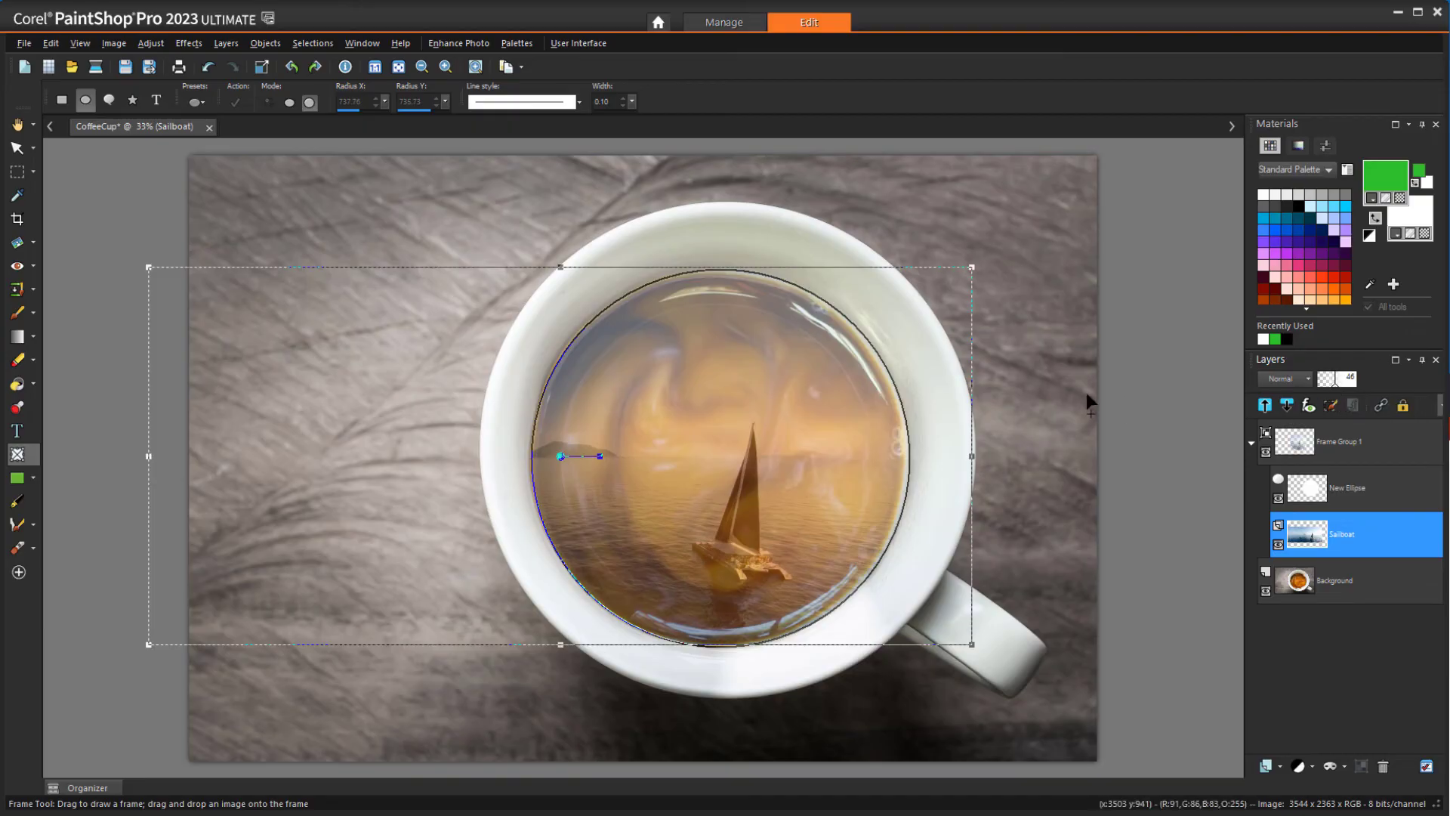
pyautogui.press('s')
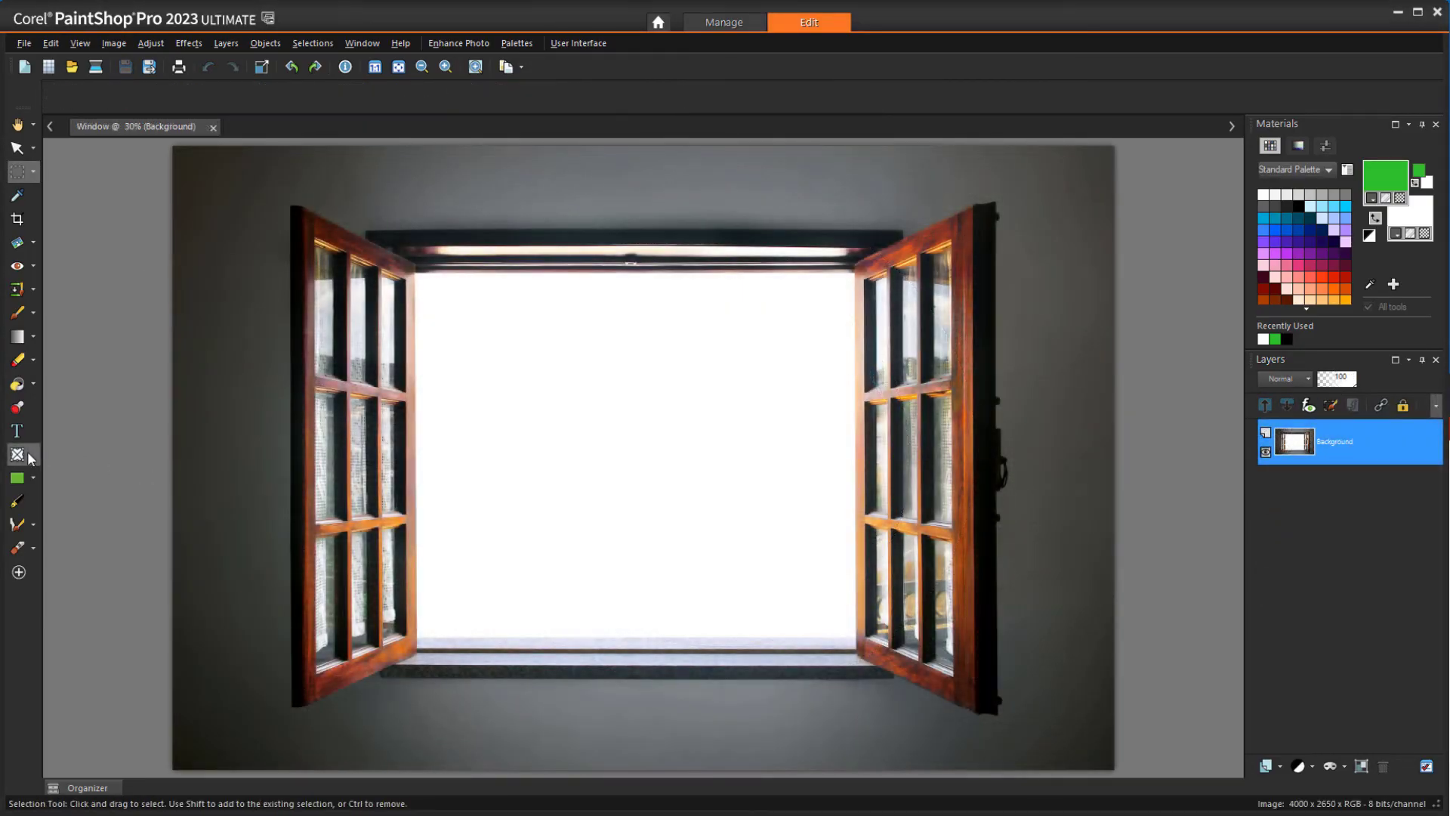
# Draw a rectangular image frame over the window opening and add the City, Rural and Shore photos as layers
pyautogui.click(21, 454)
pyautogui.moveTo(415, 273); pyautogui.dragTo(856, 638)
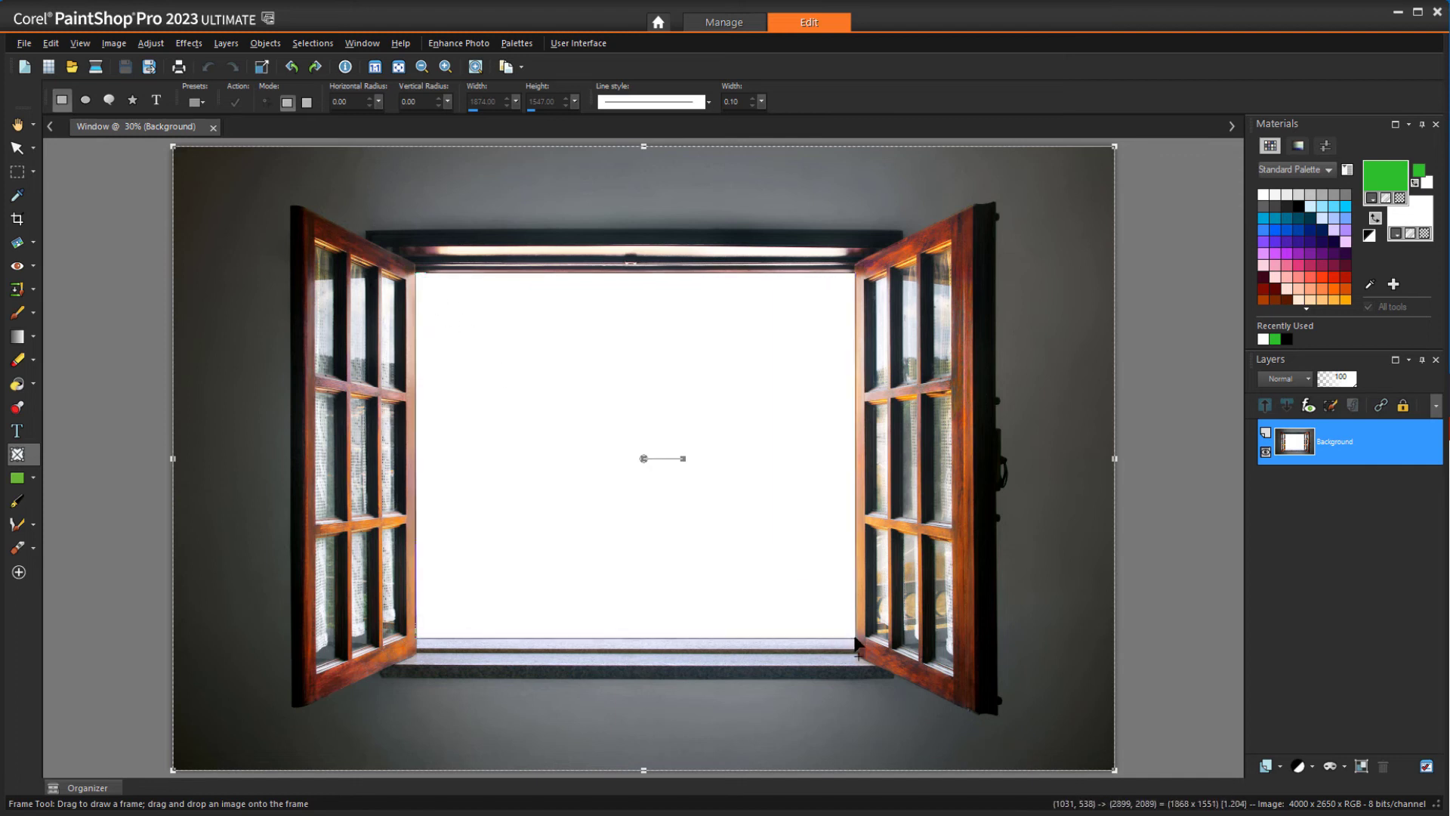
pyautogui.click(88, 788)
pyautogui.moveTo(130, 708); pyautogui.dragTo(1299, 521)
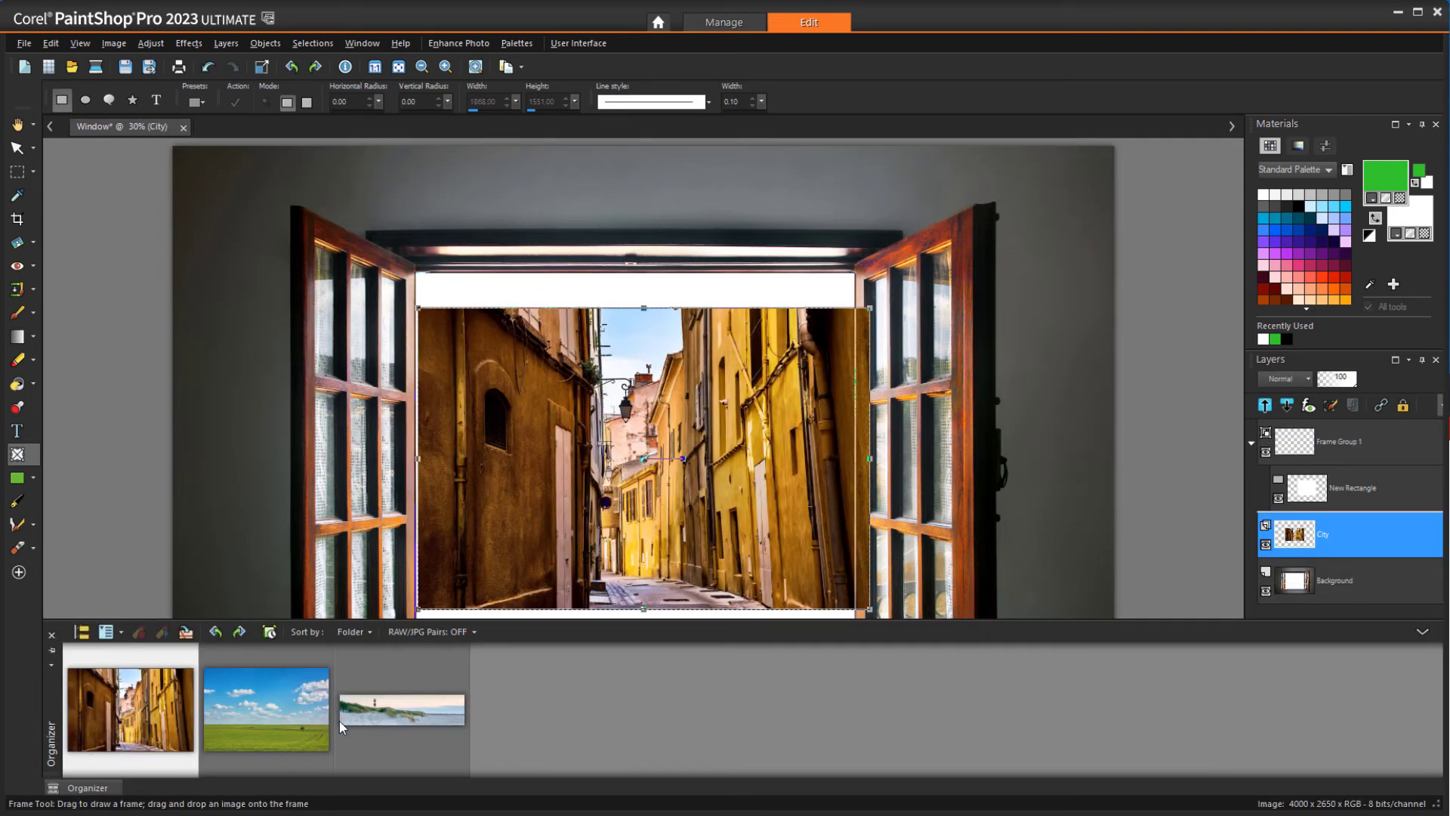
pyautogui.moveTo(266, 708); pyautogui.dragTo(1275, 563)
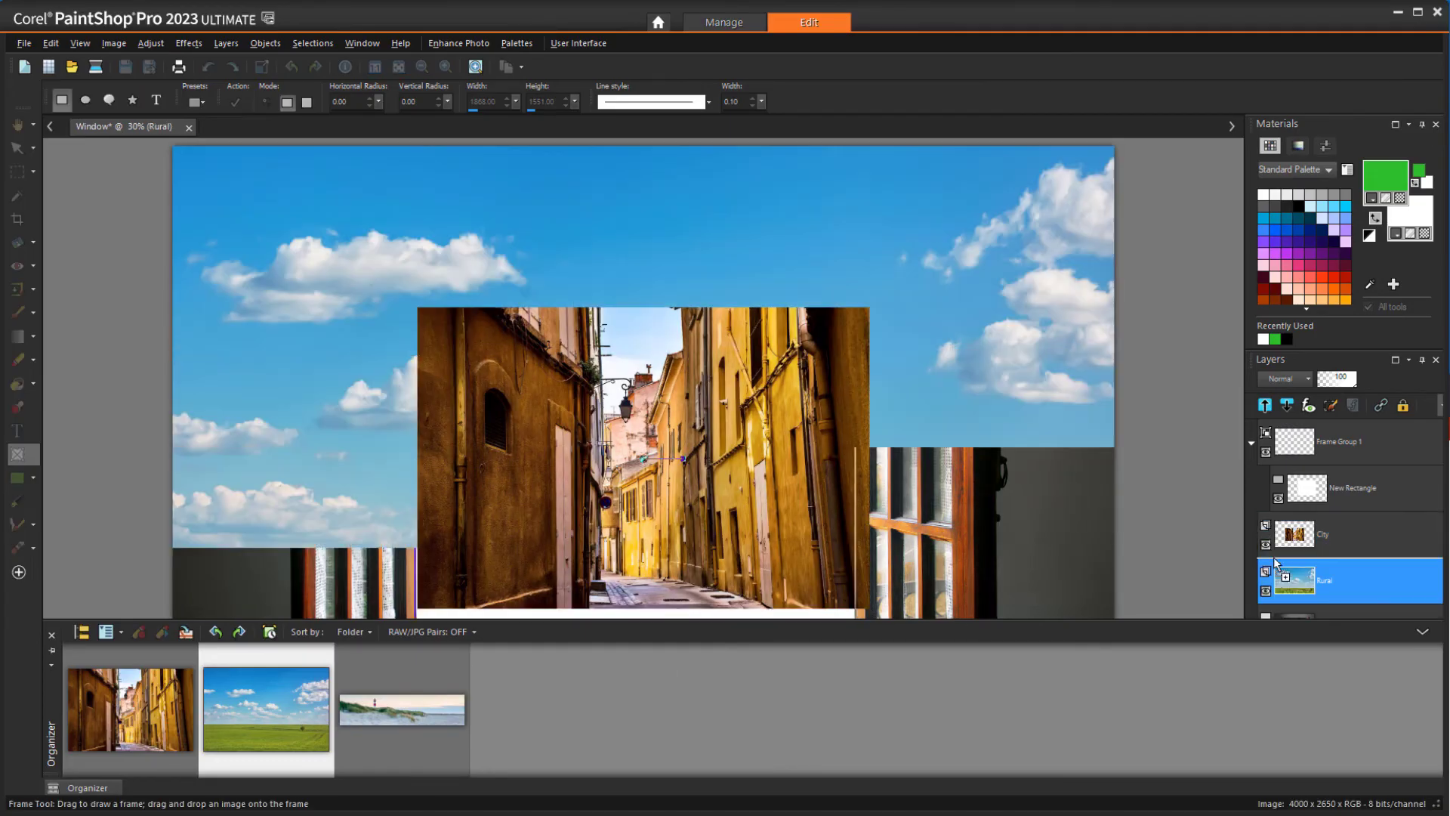
pyautogui.moveTo(390, 716); pyautogui.dragTo(1278, 563)
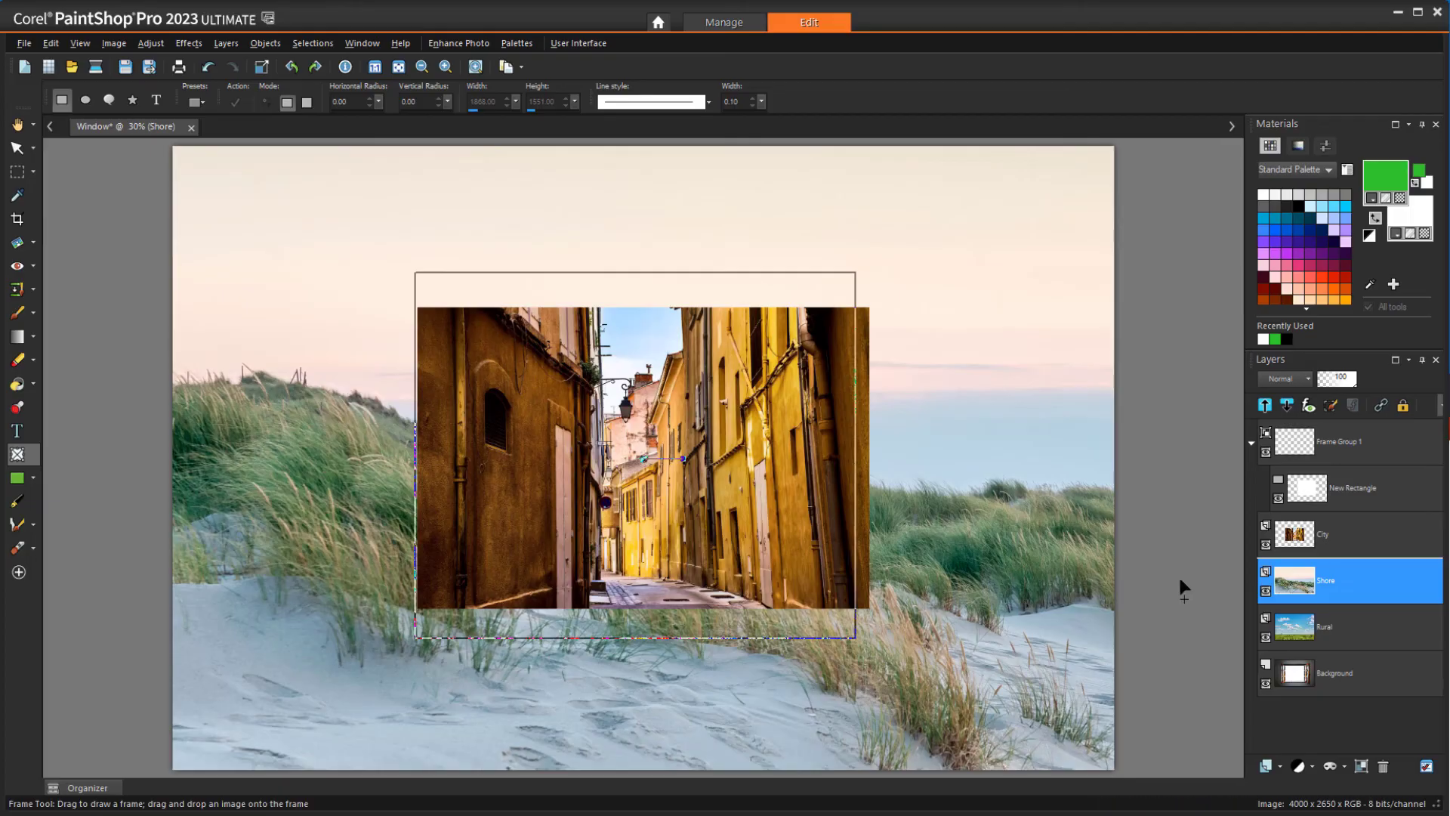
# Promote the Background to a regular layer, move it above City, and frame the dune photo in the window
pyautogui.click(1337, 673)
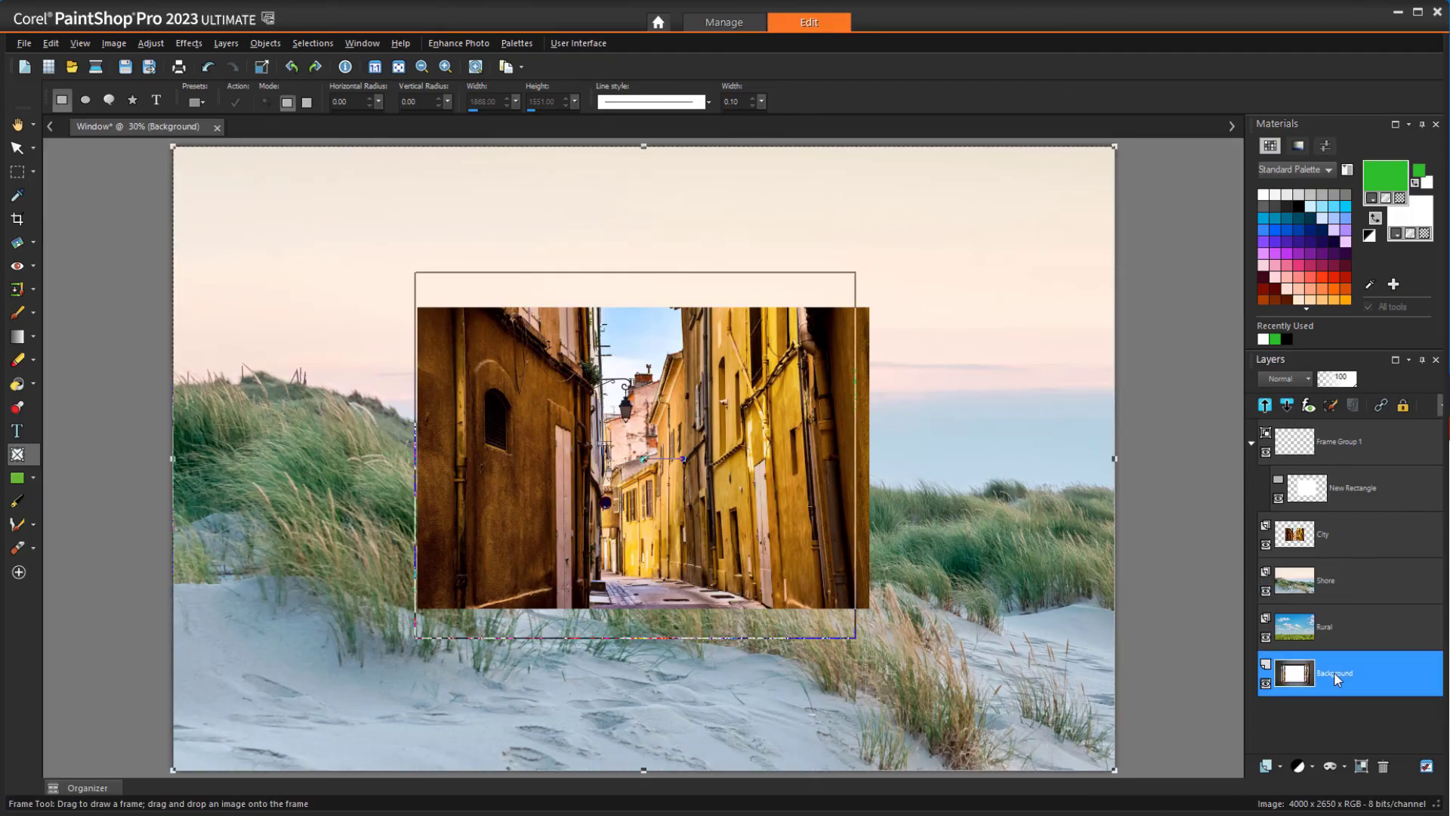
pyautogui.rightClick(1334, 672)
pyautogui.click(1334, 588)
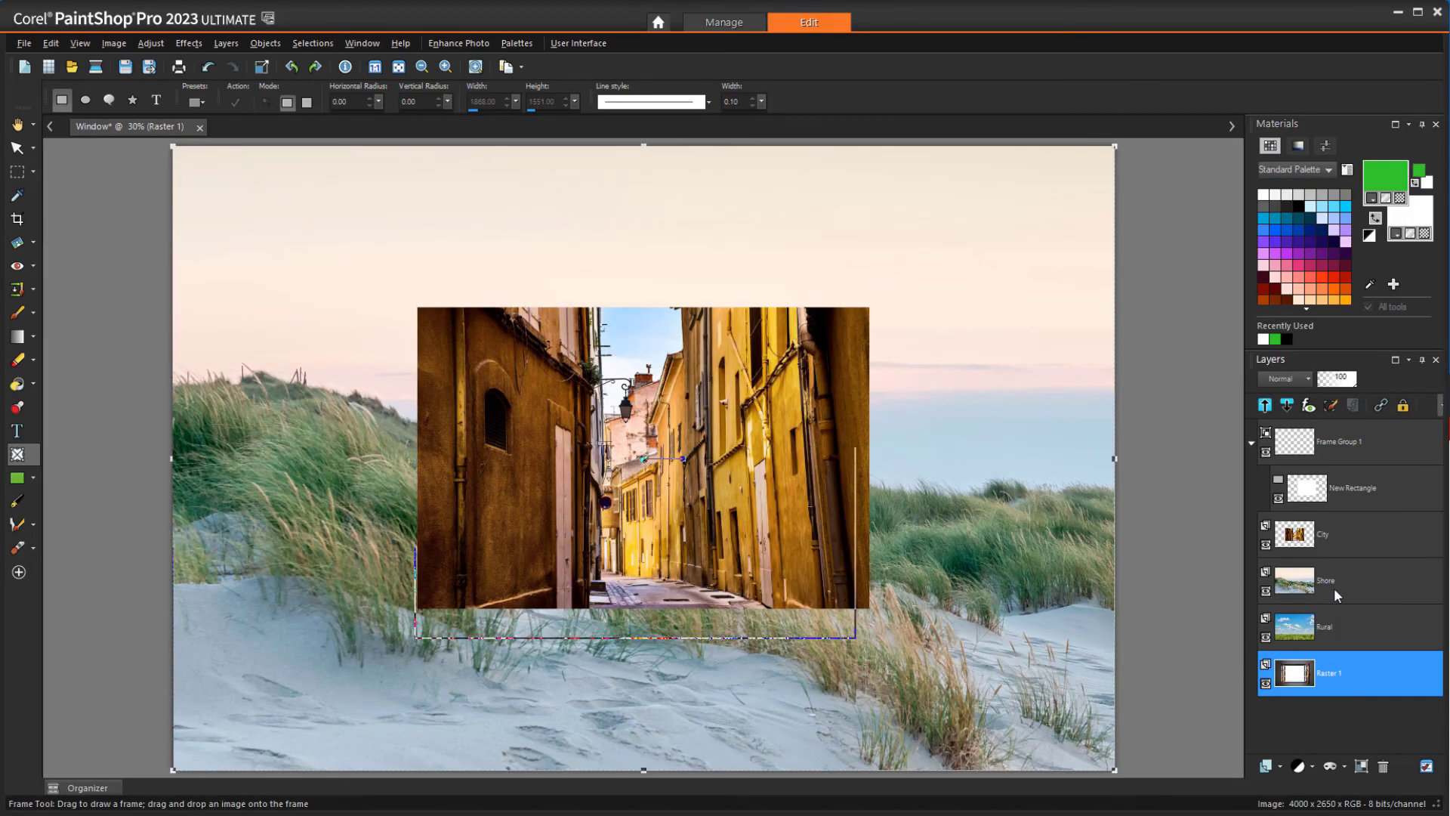
pyautogui.moveTo(1329, 674); pyautogui.dragTo(1326, 529)
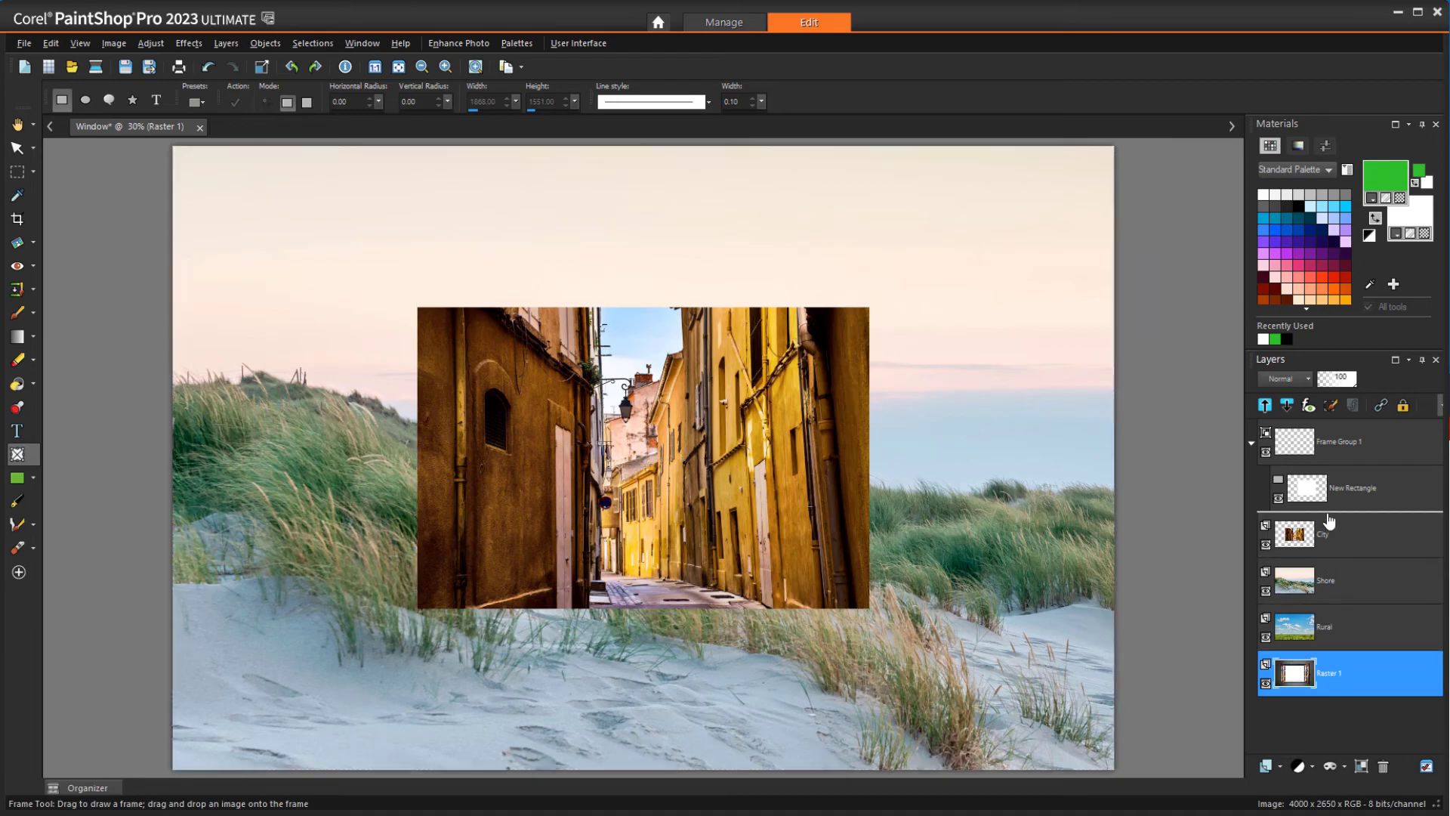
pyautogui.moveTo(1320, 586)
pyautogui.mouseDown()
pyautogui.moveTo(1329, 533)
pyautogui.moveTo(1327, 600)
pyautogui.mouseUp()
pyautogui.moveTo(1321, 632); pyautogui.dragTo(1340, 604)
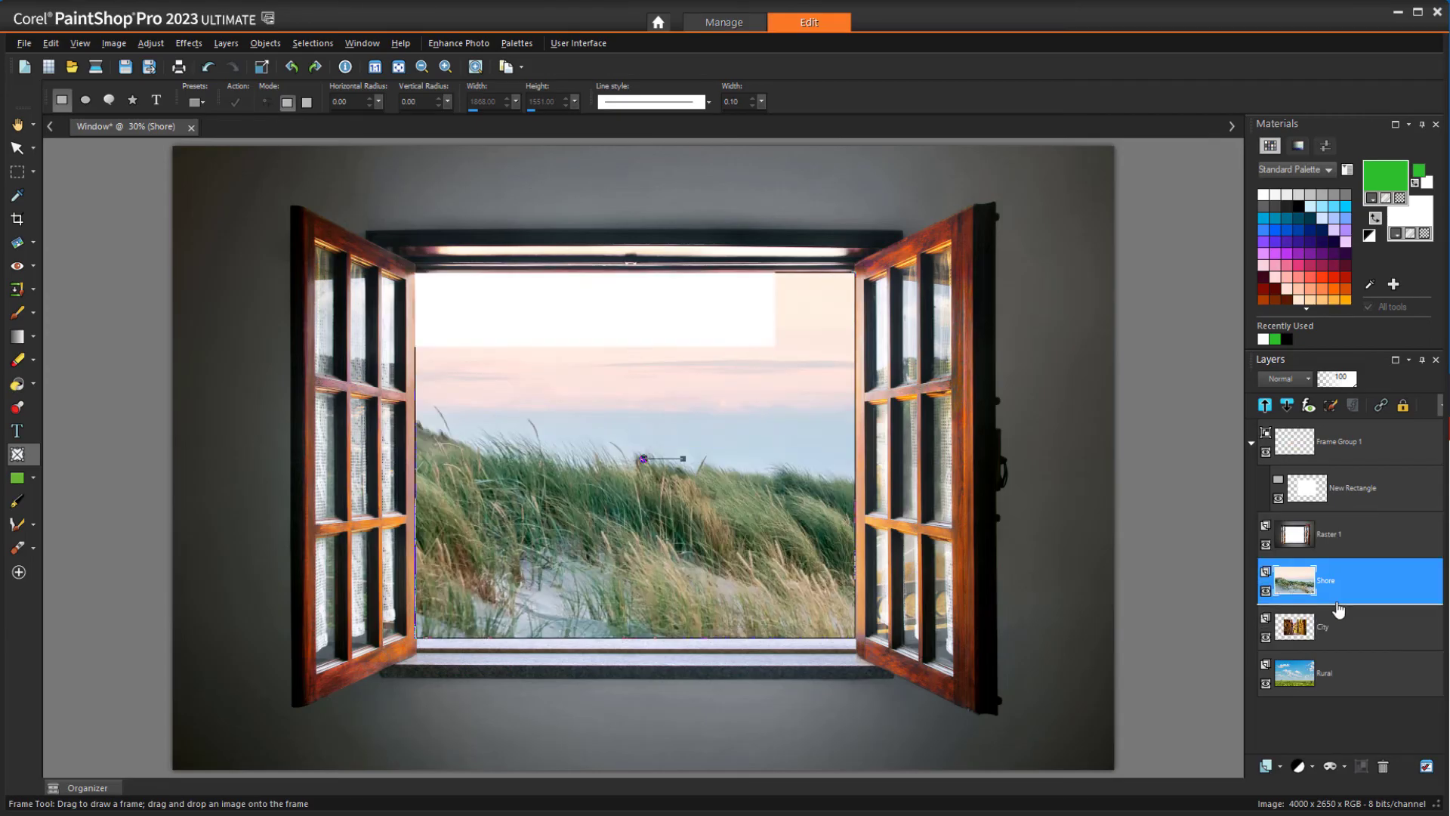
pyautogui.moveTo(1316, 669); pyautogui.dragTo(1327, 532)
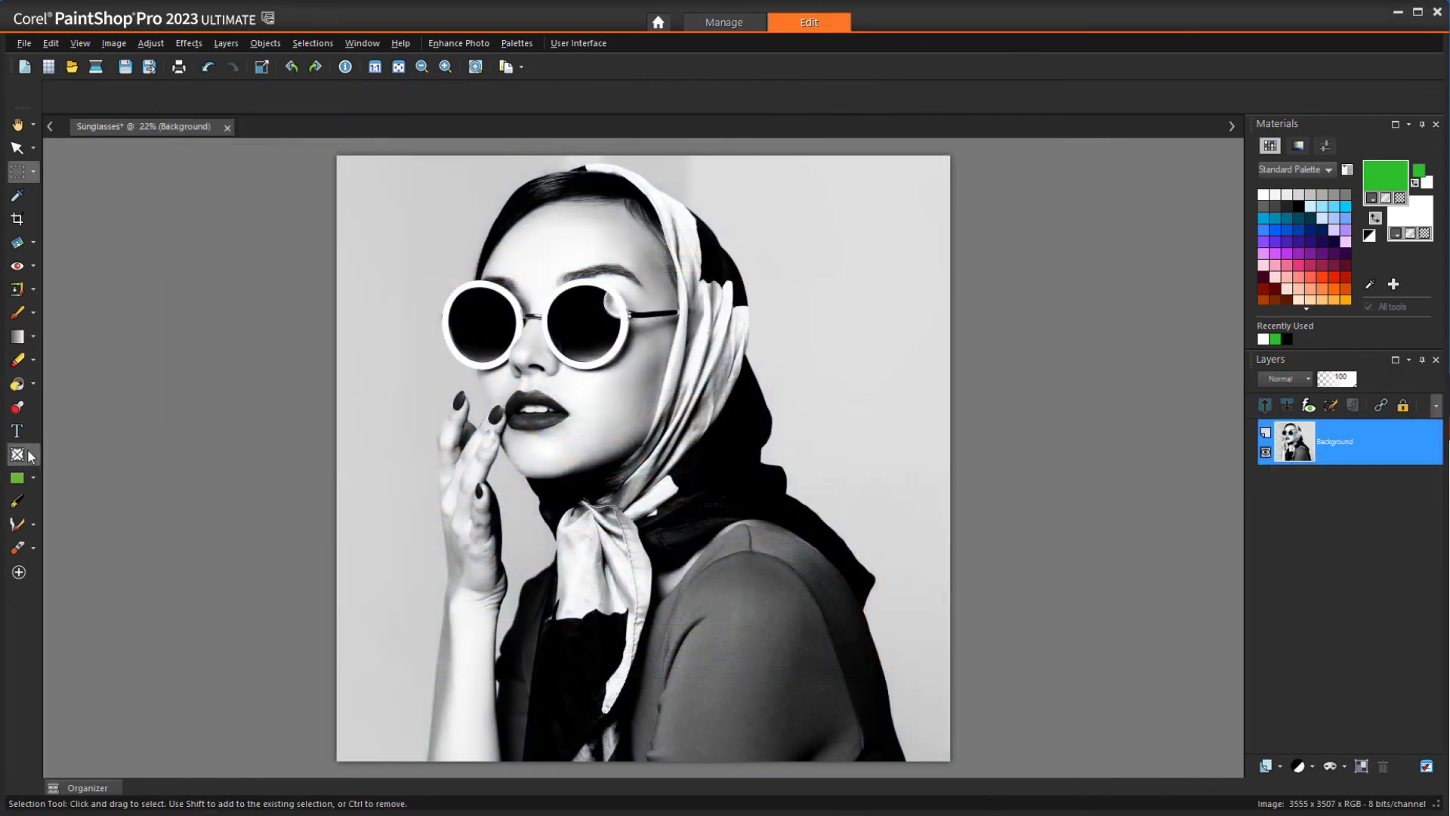
# Draw an elliptical frame on the left lens and fill it with the enlarged, centred Earth image
pyautogui.click(85, 100)
pyautogui.scroll(3, 453, 296)
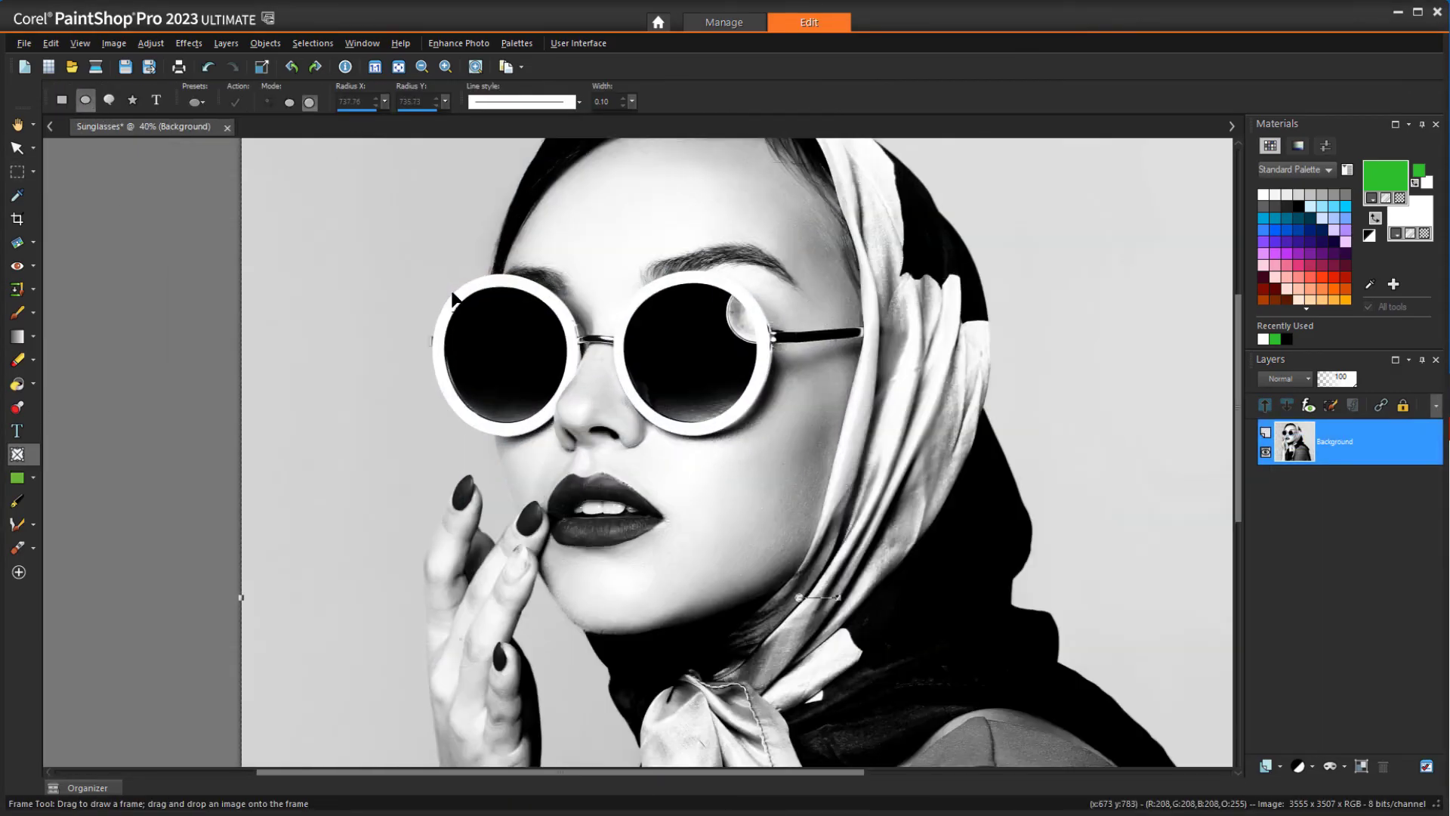
pyautogui.moveTo(547, 409); pyautogui.dragTo(572, 426)
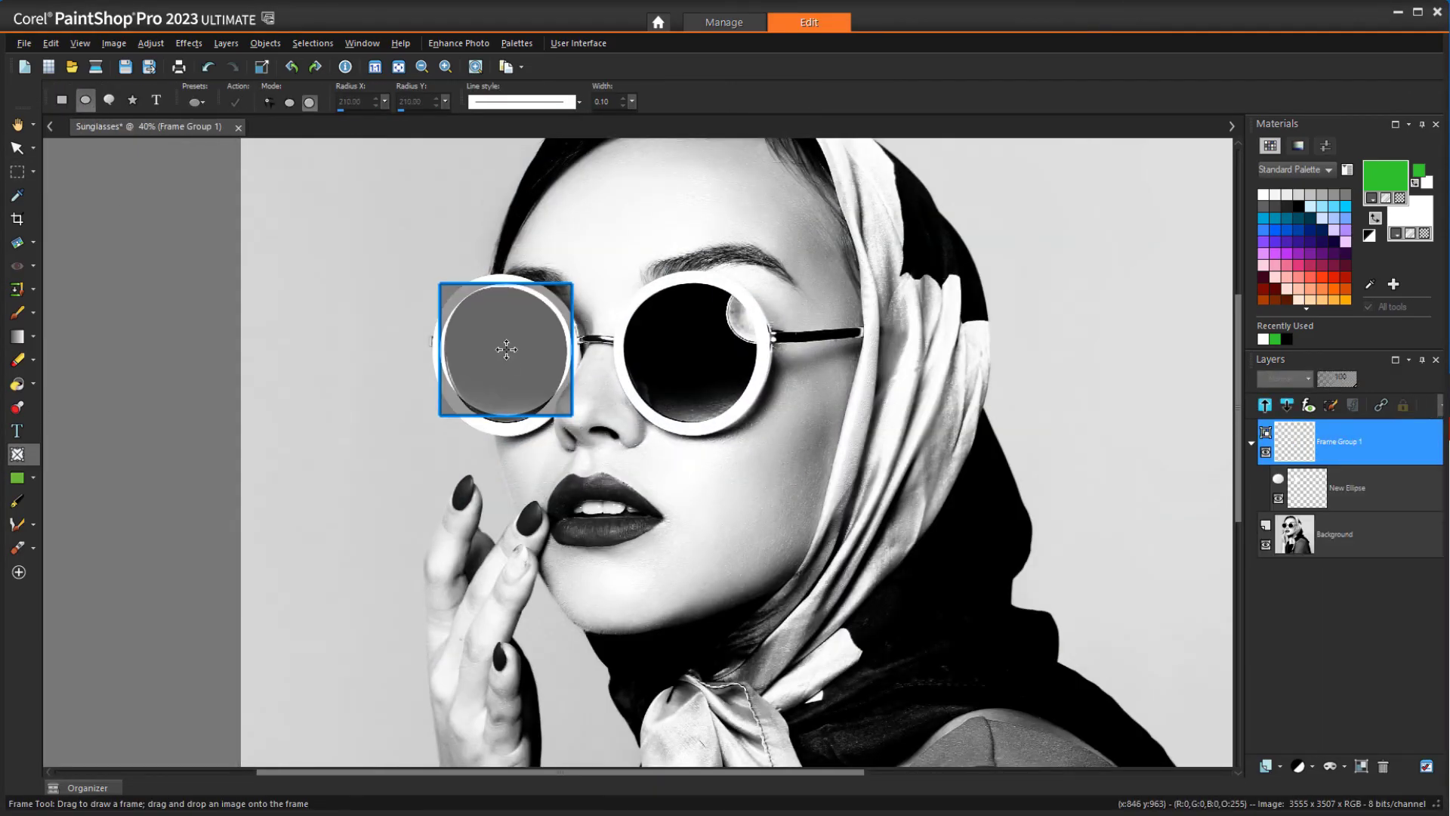
pyautogui.click(98, 790)
pyautogui.moveTo(100, 737); pyautogui.dragTo(479, 366)
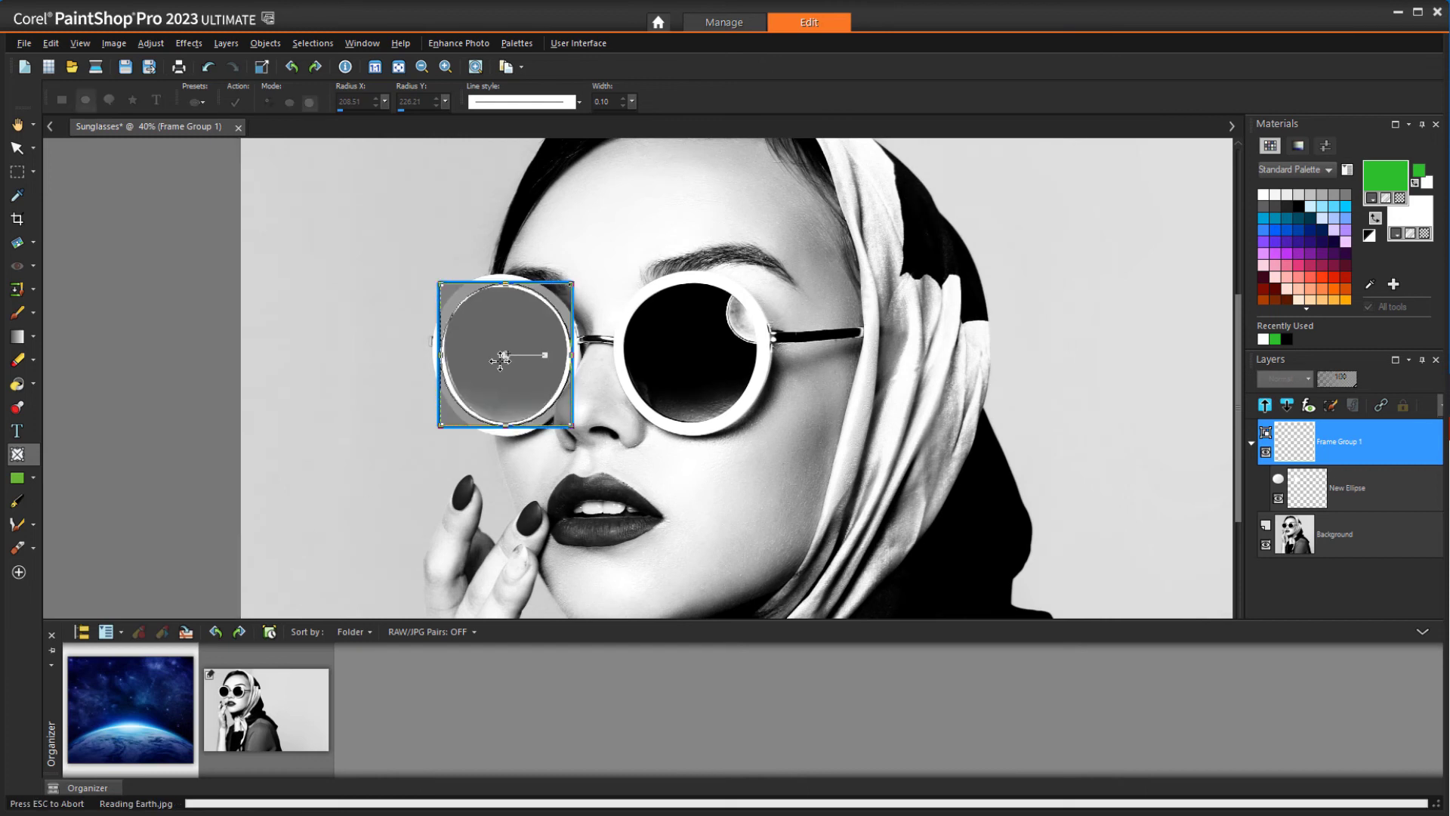
pyautogui.moveTo(590, 285); pyautogui.dragTo(784, 168)
pyautogui.moveTo(512, 350); pyautogui.dragTo(524, 362)
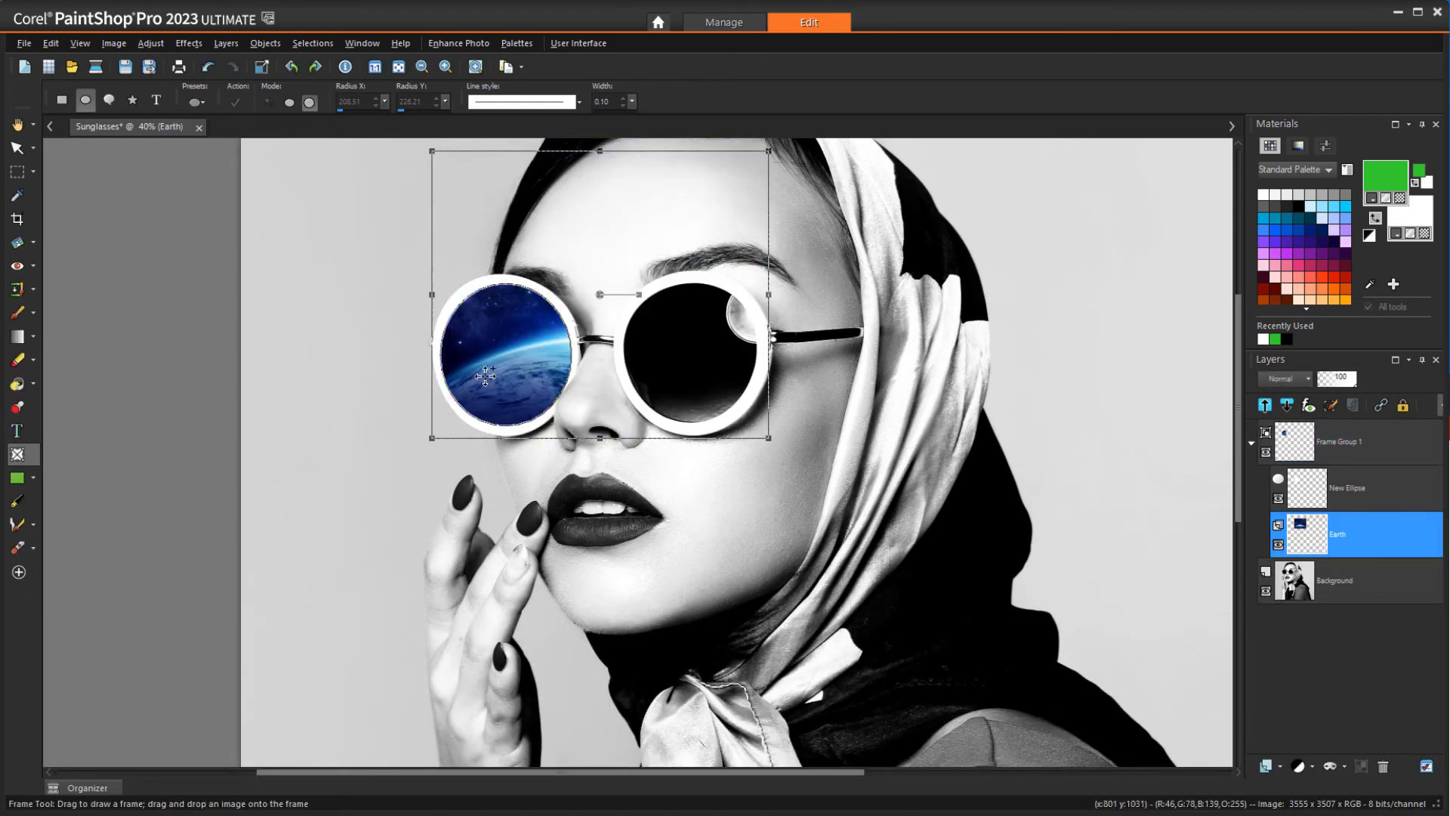
# Duplicate the left-lens Earth frame group onto the right lens and reposition Earth inside it
pyautogui.click(518, 365)
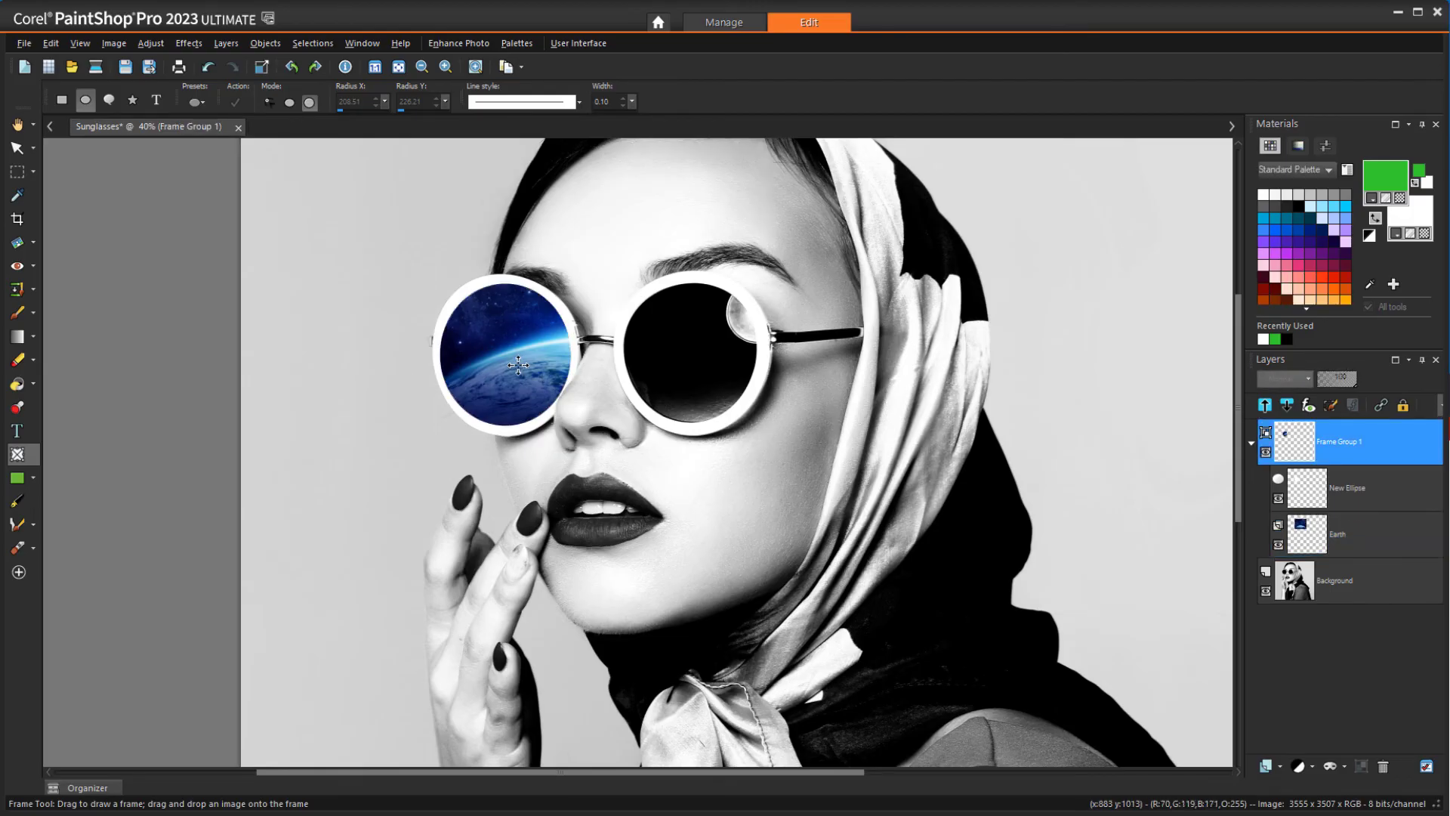
pyautogui.hotkey('ctrl', 'c')
pyautogui.hotkey('ctrl', 'l')
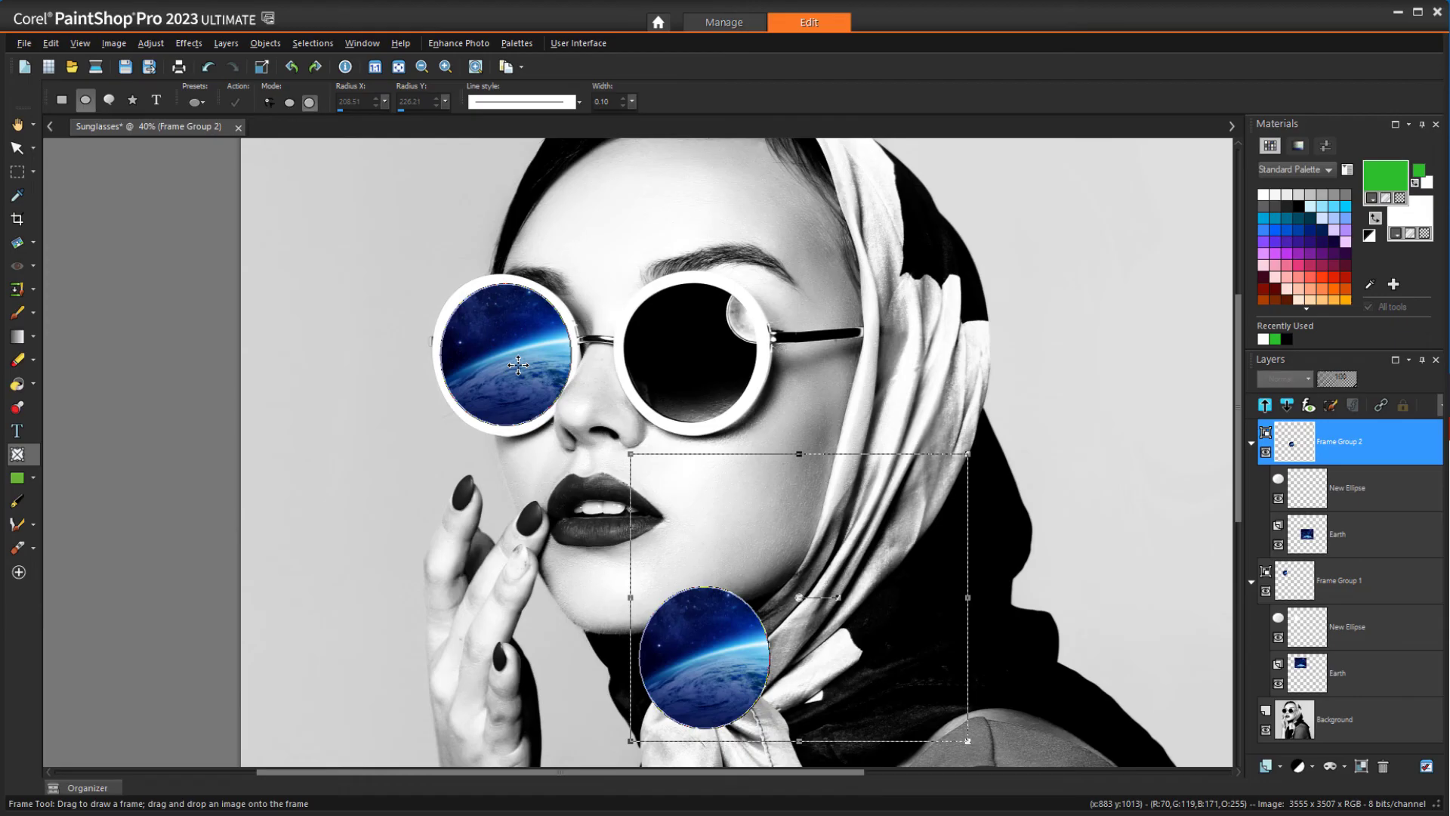
pyautogui.moveTo(700, 672); pyautogui.dragTo(686, 363)
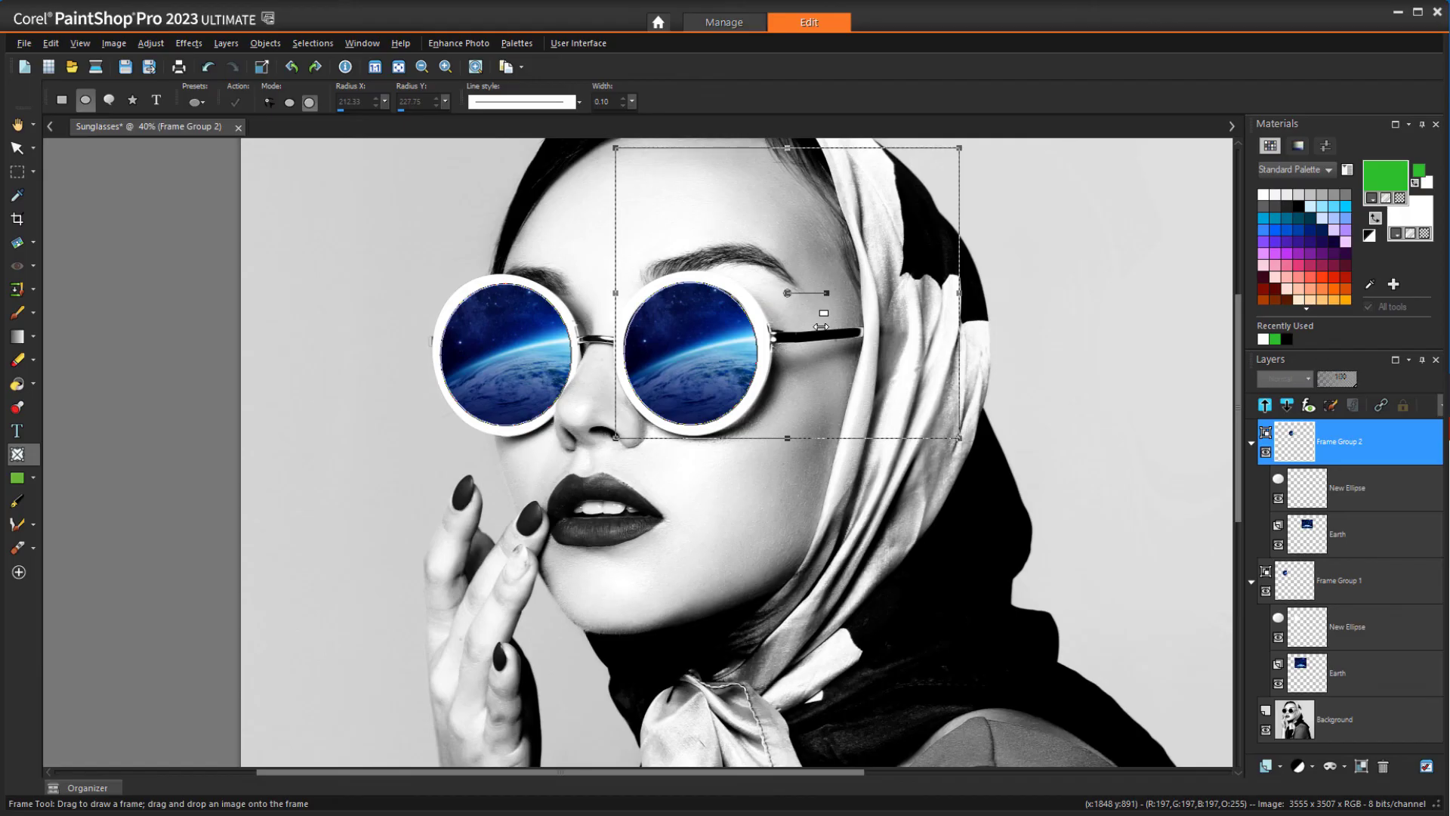
pyautogui.click(702, 351)
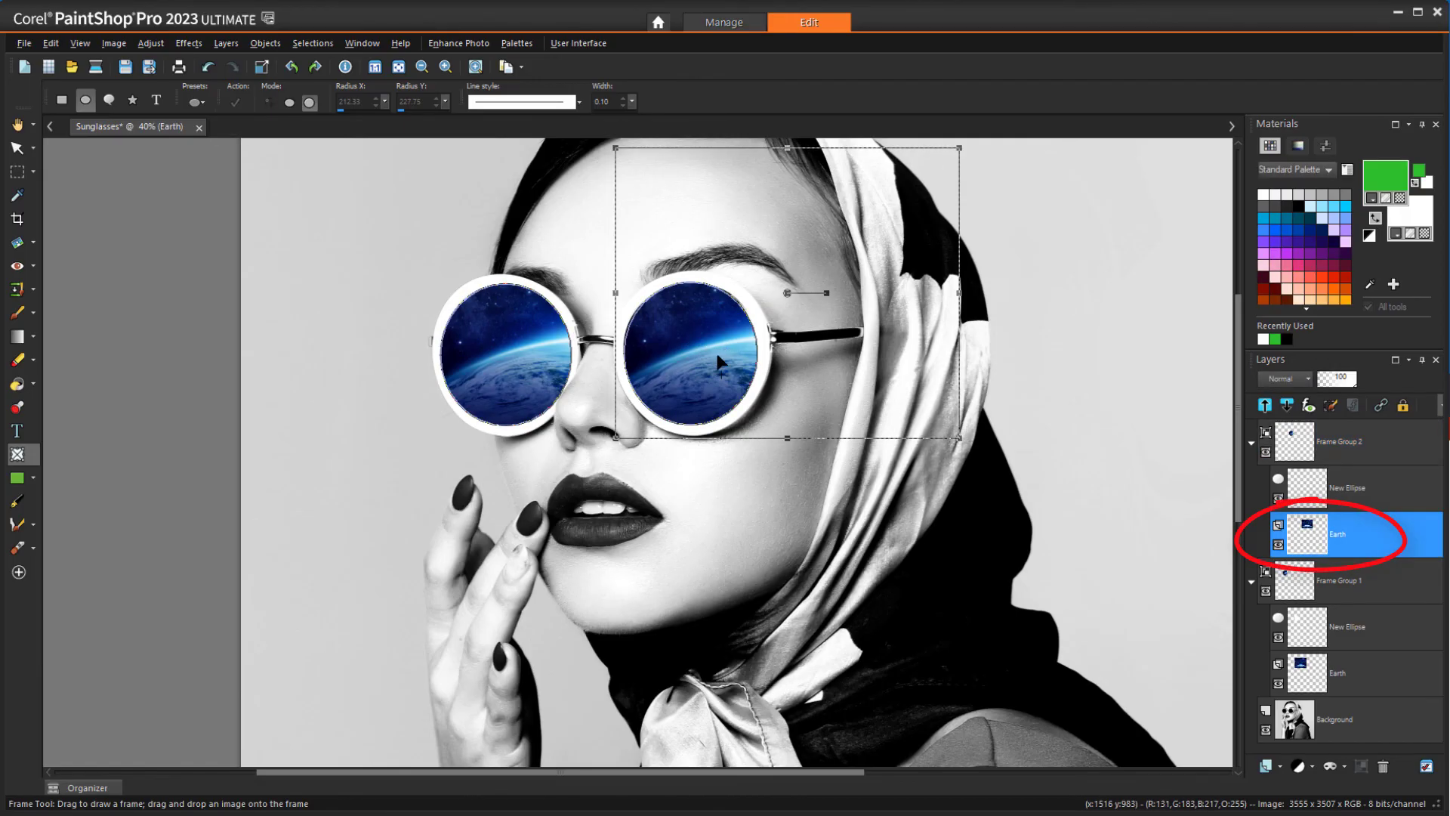
pyautogui.moveTo(812, 361); pyautogui.dragTo(655, 355)
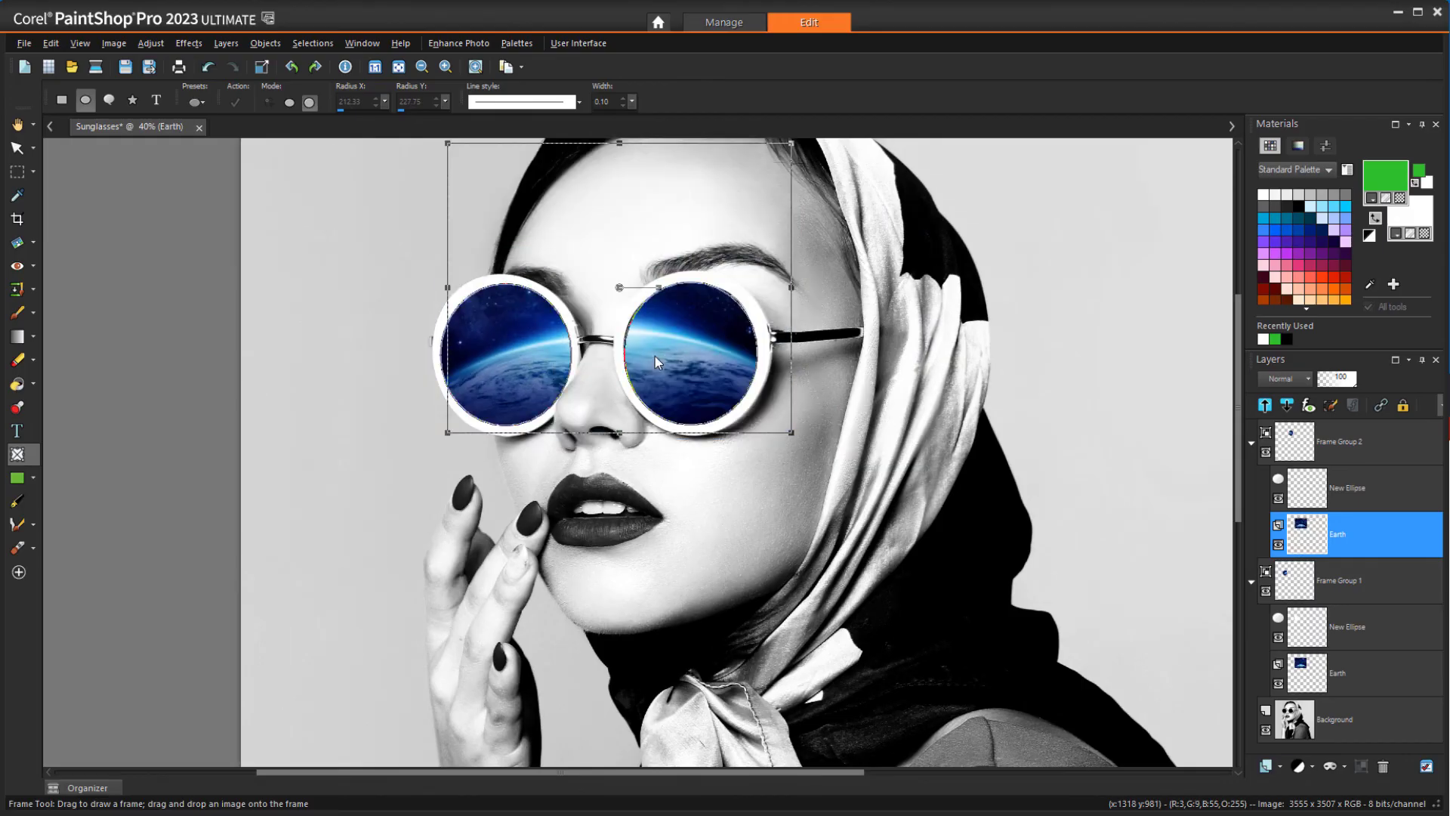
pyautogui.press('s')
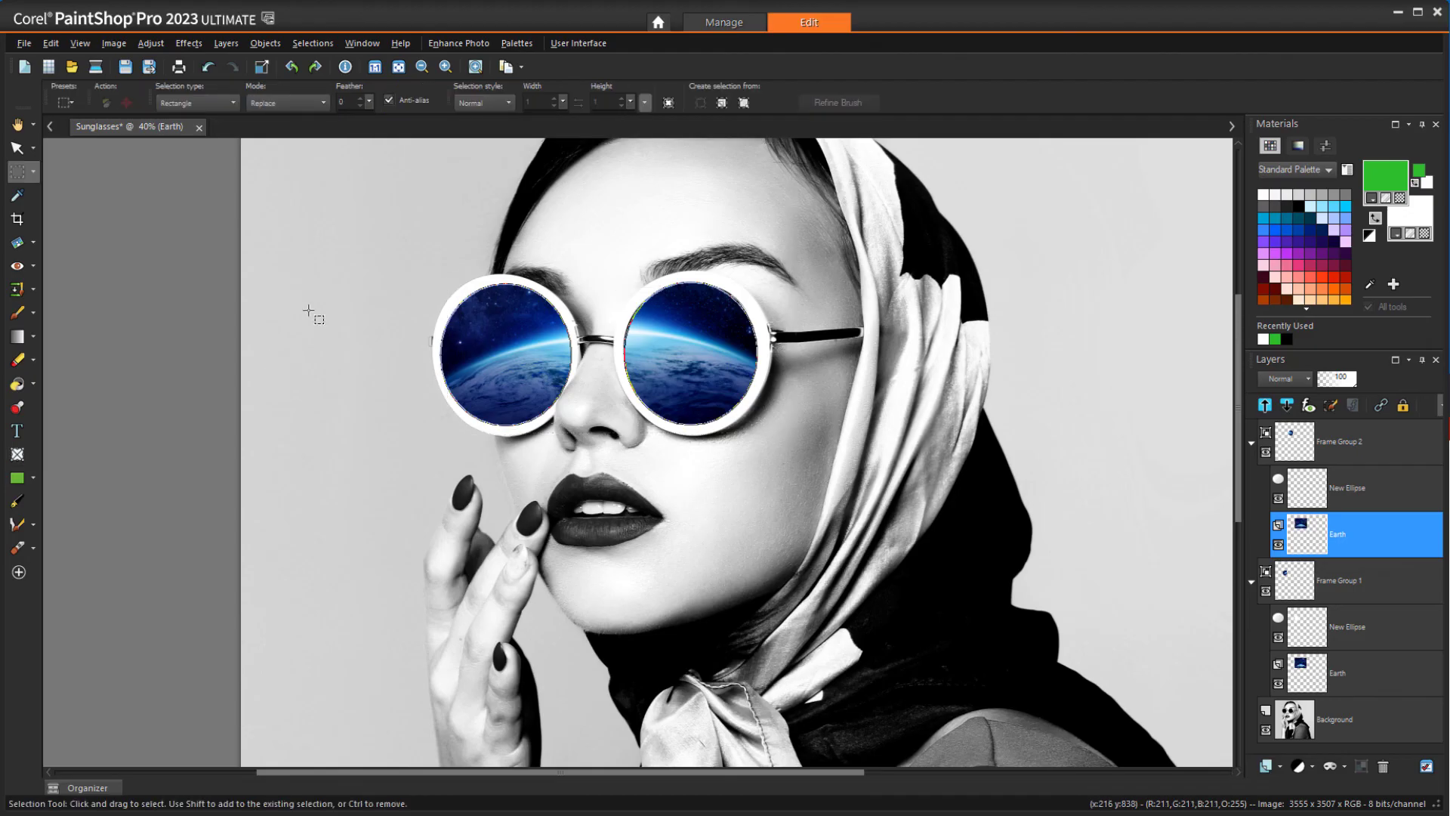